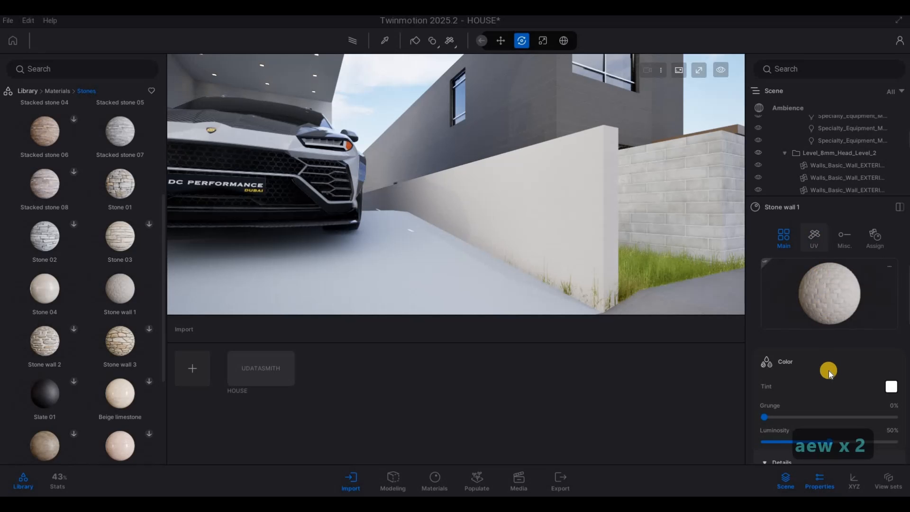
# Set the Stone wall 1 material's UV mapping scale to about 6.65.
pyautogui.click(814, 235)
pyautogui.scroll(-1, 815, 419)
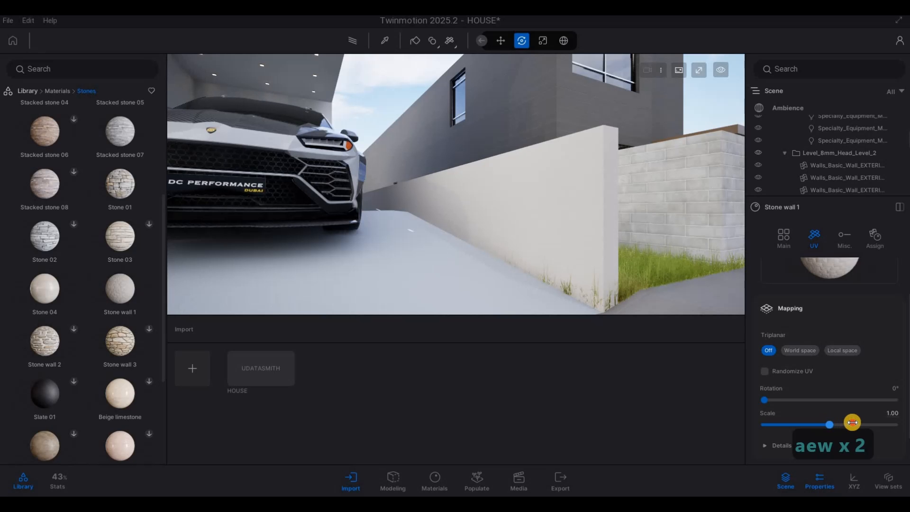
pyautogui.moveTo(852, 423); pyautogui.dragTo(873, 422)
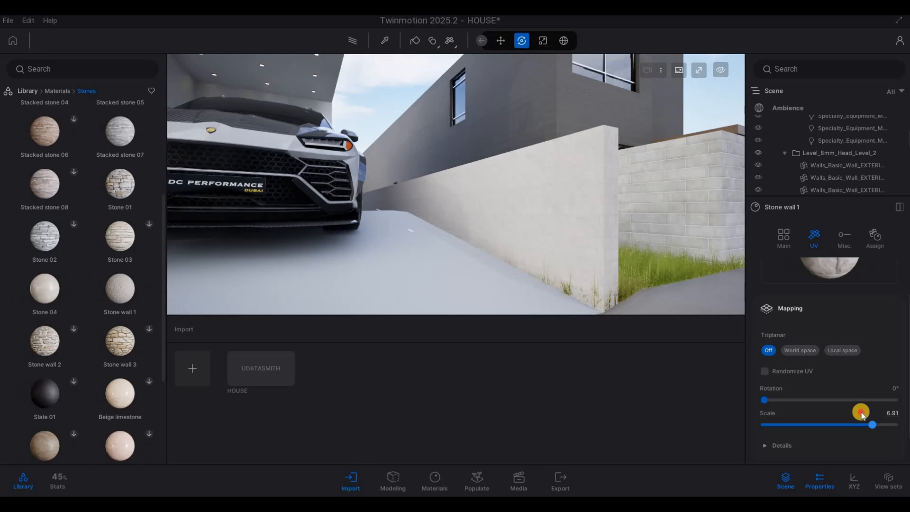
pyautogui.press('s')
pyautogui.moveTo(873, 424); pyautogui.dragTo(872, 424)
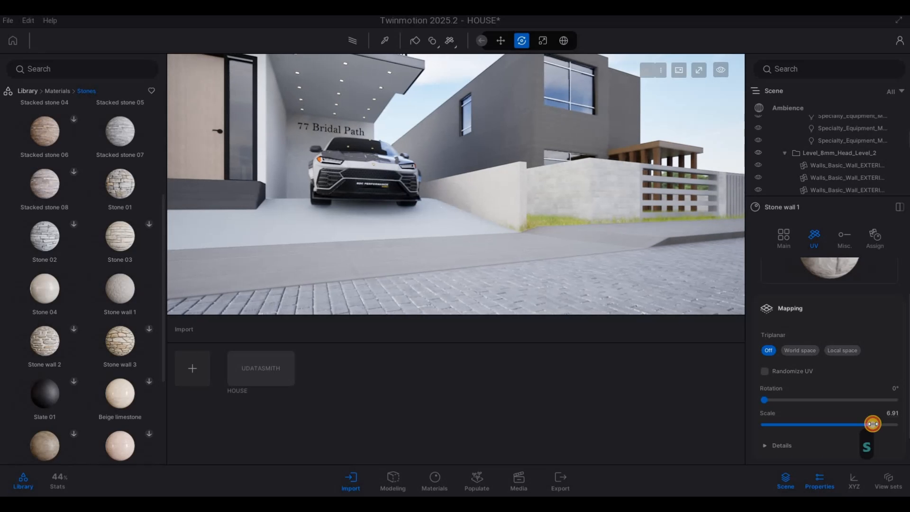
pyautogui.press('a')
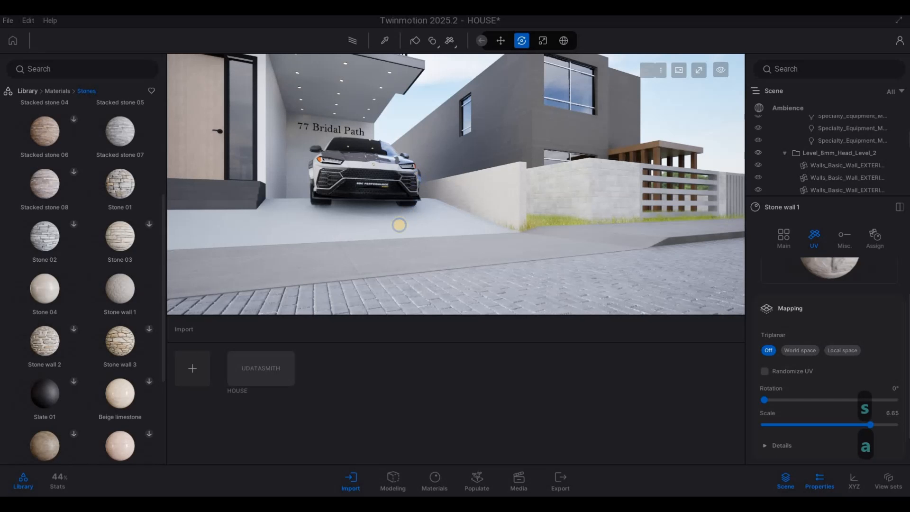
# Pick the Brushed aluminium 01 material from the facade trim and apply it to the vertical trim beside the door.
pyautogui.press('q')
pyautogui.moveTo(398, 223); pyautogui.dragTo(524, 140, button='right')
pyautogui.press('a')
pyautogui.press('s')
pyautogui.press('a')
pyautogui.press('w')
pyautogui.press('w')
pyautogui.press('d')
pyautogui.press('w')
pyautogui.press('q')
pyautogui.press('d')
pyautogui.press('w')
pyautogui.press('w')
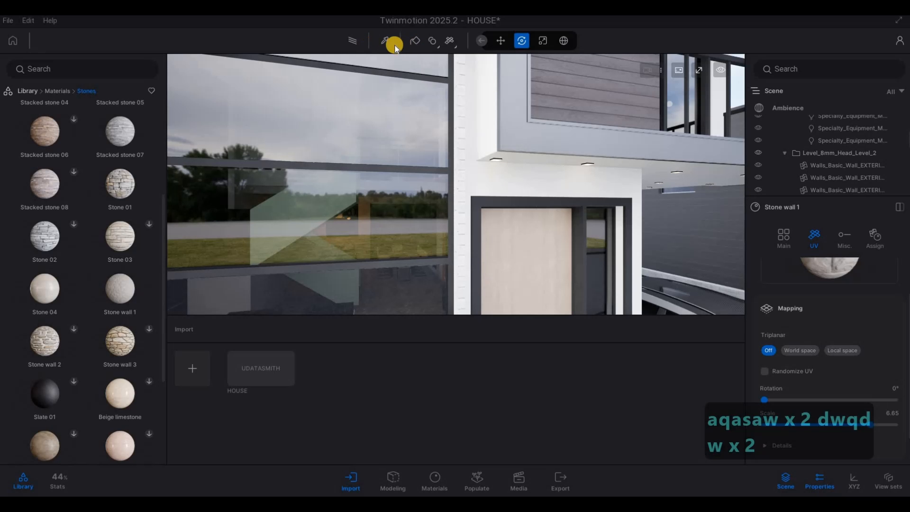
pyautogui.click(521, 104)
pyautogui.scroll(1, 825, 318)
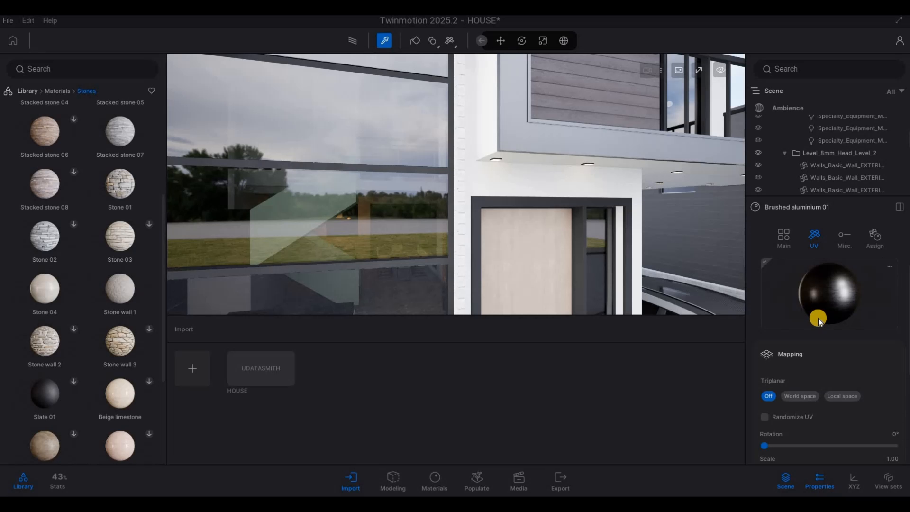
pyautogui.scroll(-2, 806, 311)
pyautogui.scroll(2, 801, 280)
pyautogui.click(657, 271)
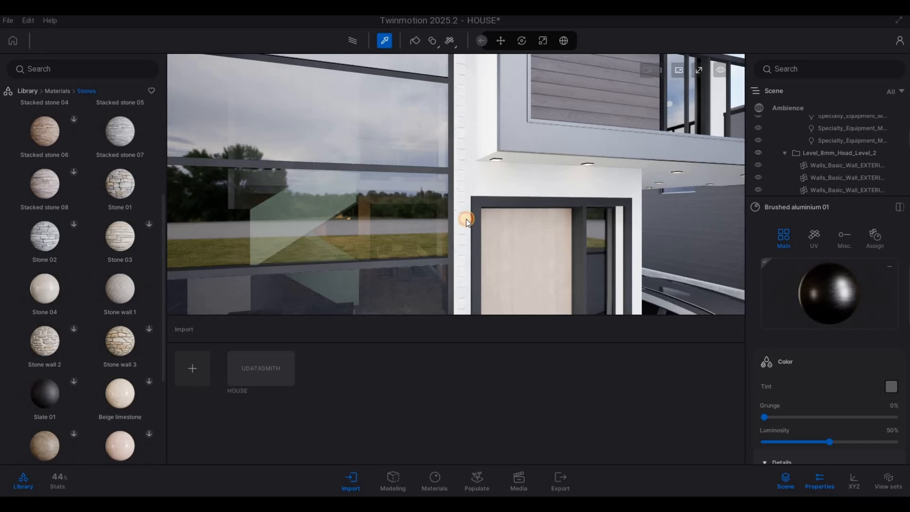
pyautogui.moveTo(822, 293); pyautogui.dragTo(459, 215)
# Apply Brushed aluminium 01 to another trim element near the balcony.
pyautogui.click(522, 41)
pyautogui.press('s')
pyautogui.moveTo(551, 110)
pyautogui.mouseDown(button='right')
pyautogui.moveTo(504, 123)
pyautogui.moveTo(494, 51)
pyautogui.moveTo(488, 87)
pyautogui.moveTo(465, 89)
pyautogui.moveTo(426, 143)
pyautogui.mouseUp(button='right')
pyautogui.press('a')
pyautogui.press('q')
pyautogui.press('d')
pyautogui.press('w')
pyautogui.press('w')
pyautogui.press('w')
pyautogui.press('w')
pyautogui.press('w')
pyautogui.press('s')
pyautogui.press('d')
pyautogui.press('w')
# Pick the Clear glass material from the large glazing and set its opacity intensity to 2%.
pyautogui.press('w')
pyautogui.press('d')
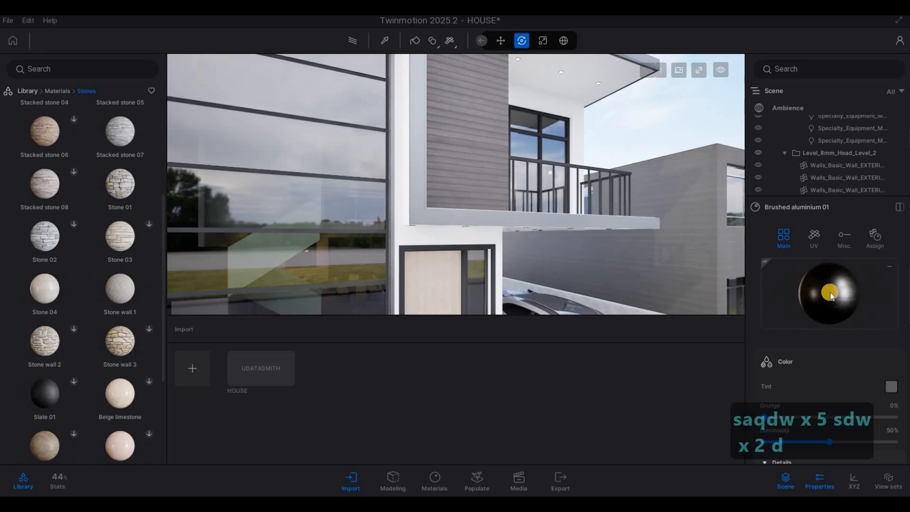
pyautogui.moveTo(565, 167); pyautogui.dragTo(562, 189)
pyautogui.moveTo(837, 293); pyautogui.dragTo(443, 175)
pyautogui.press('s')
pyautogui.moveTo(443, 175); pyautogui.dragTo(490, 192, button='right')
pyautogui.press('a')
pyautogui.press('w')
pyautogui.press('s')
pyautogui.press('w')
pyautogui.press('d')
pyautogui.press('d')
pyautogui.press('s')
pyautogui.press('s')
pyautogui.press('a')
pyautogui.press('e')
pyautogui.press('a')
pyautogui.press('q')
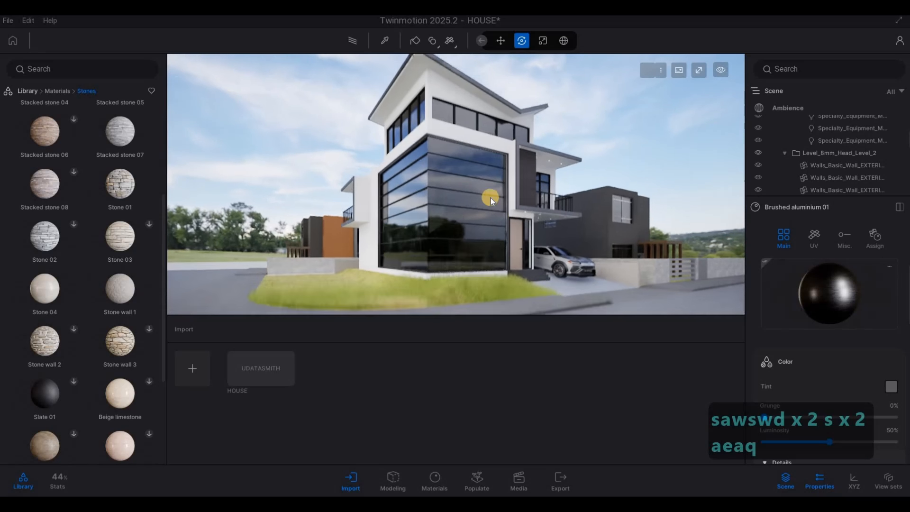
pyautogui.click(347, 44)
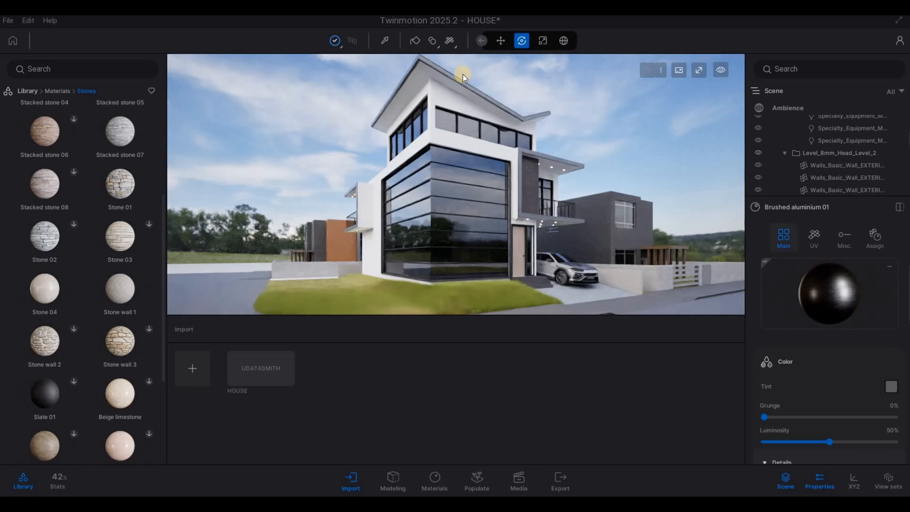
pyautogui.click(457, 159)
pyautogui.scroll(-3, 811, 375)
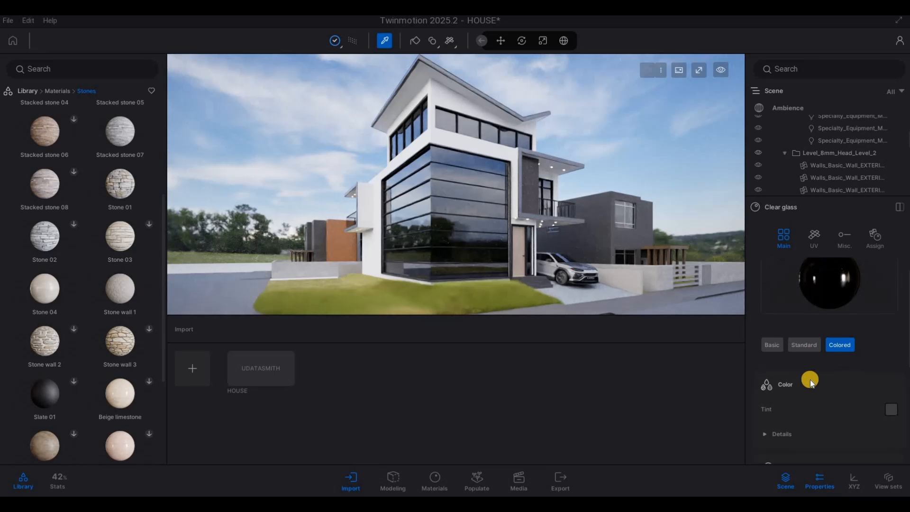
pyautogui.click(775, 434)
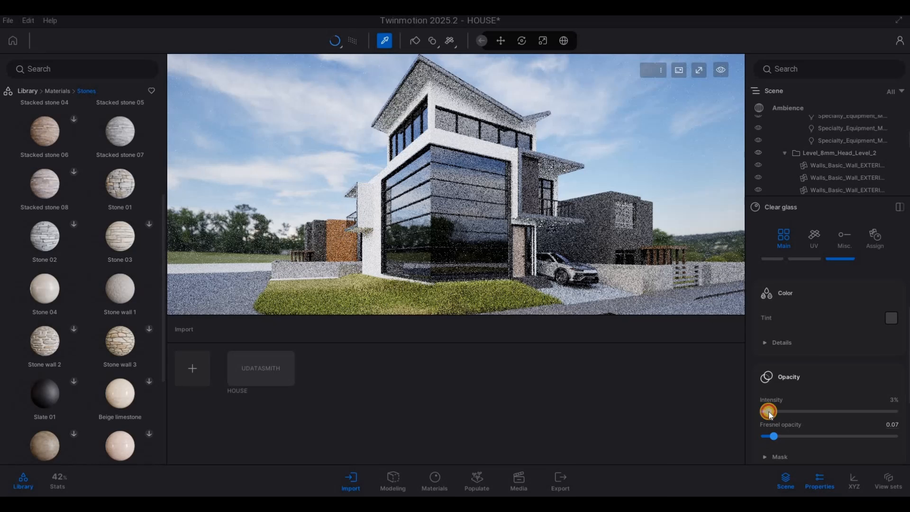
pyautogui.click(767, 412)
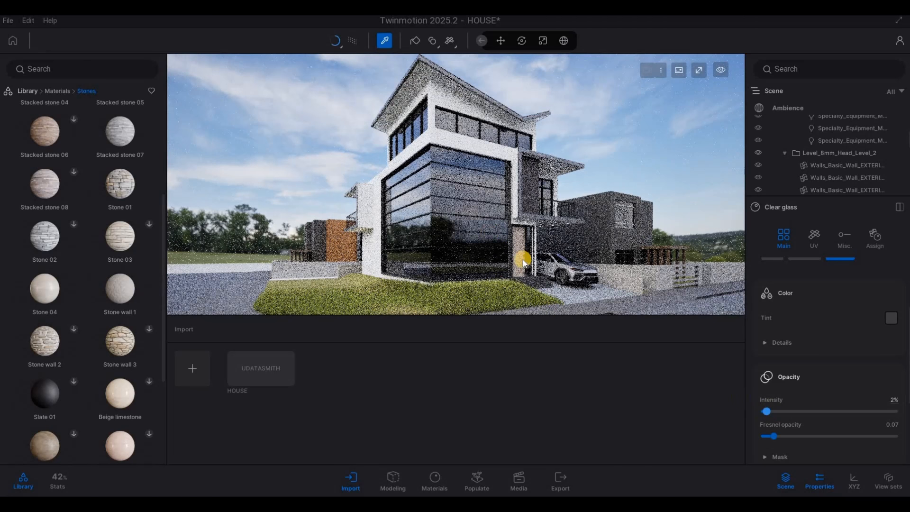
pyautogui.click(348, 40)
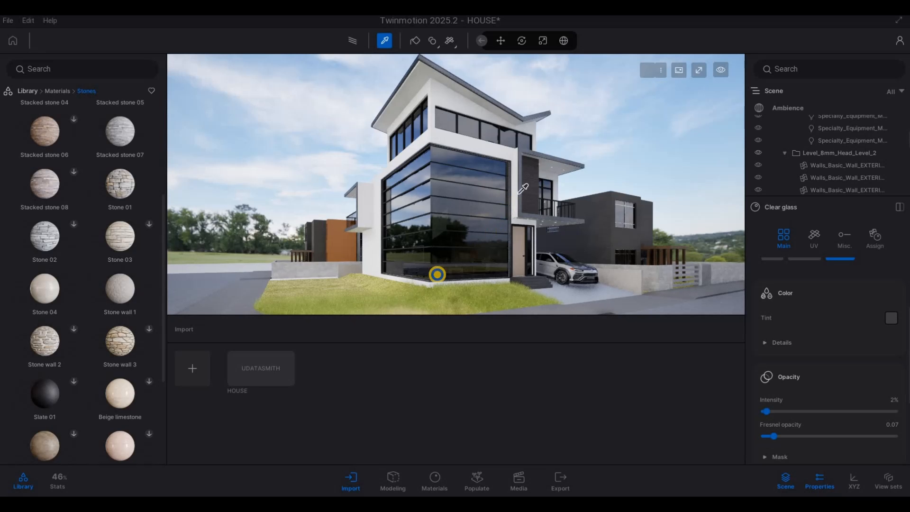
# Place a Spot light from the lights library under the entrance canopy ceiling.
pyautogui.press('d')
pyautogui.press('w')
pyautogui.press('d')
pyautogui.press('w')
pyautogui.press('Escape')
pyautogui.press('Escape')
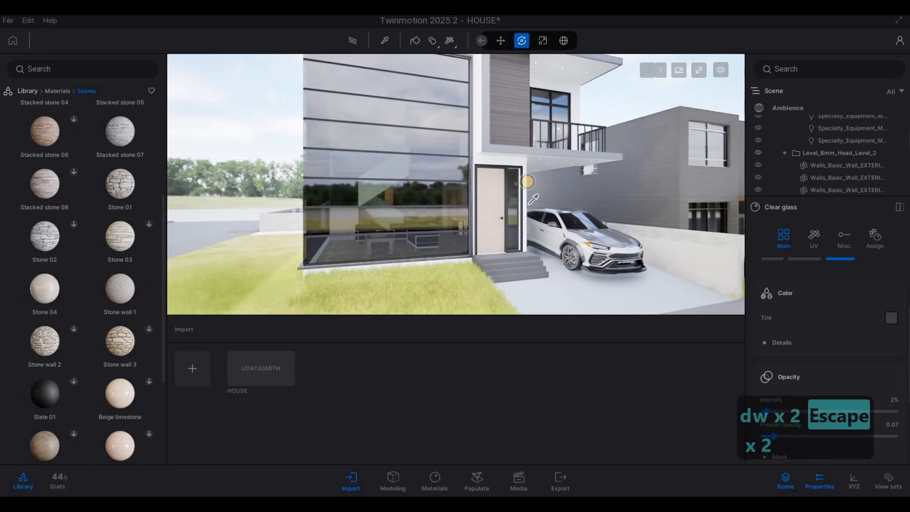
pyautogui.press('d')
pyautogui.press('w')
pyautogui.press('d')
pyautogui.press('w')
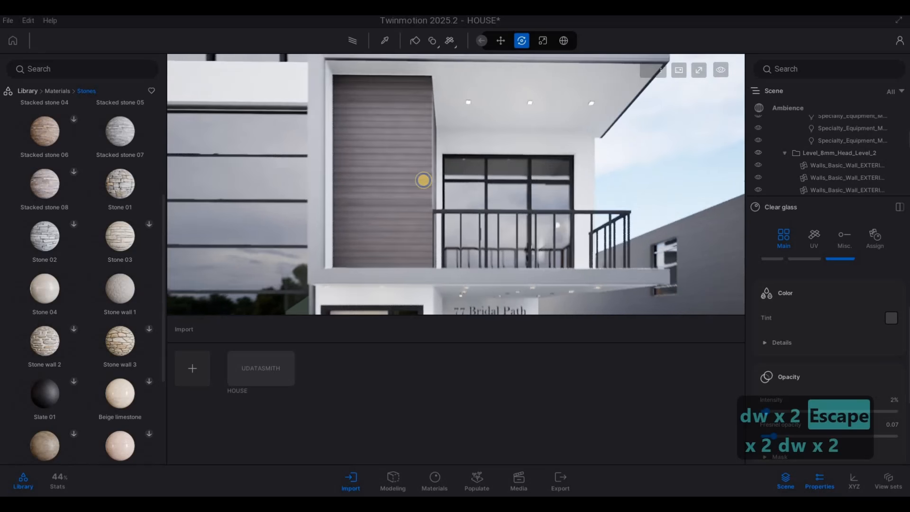
pyautogui.press('q')
pyautogui.press('w')
pyautogui.press('q')
pyautogui.press('w')
pyautogui.press('e')
pyautogui.press('d')
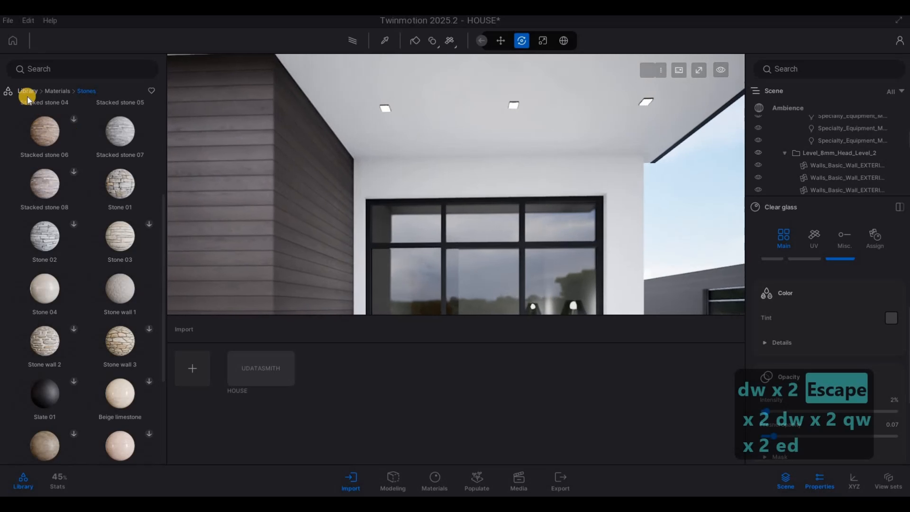
pyautogui.click(25, 90)
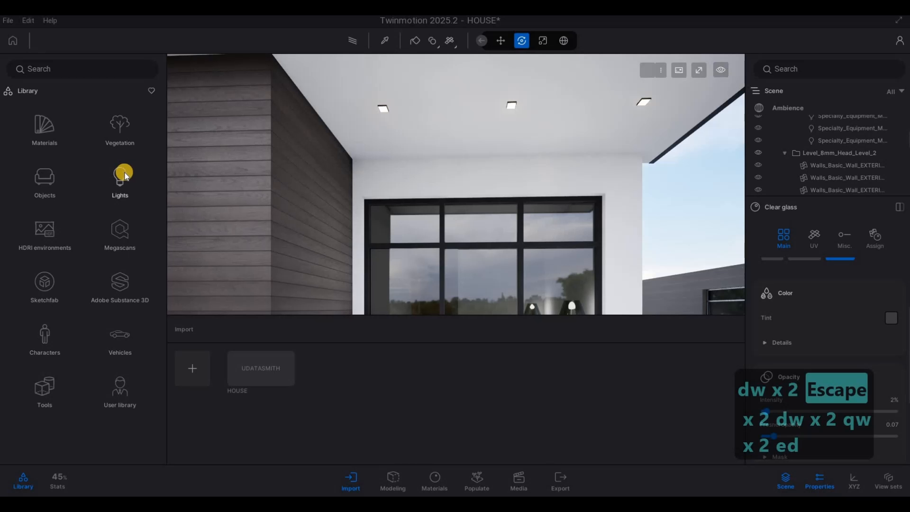
pyautogui.click(120, 178)
pyautogui.moveTo(120, 118); pyautogui.dragTo(383, 112)
# Move the spot light against the canopy ceiling and set its color temperature to about 2646 K.
pyautogui.press('d')
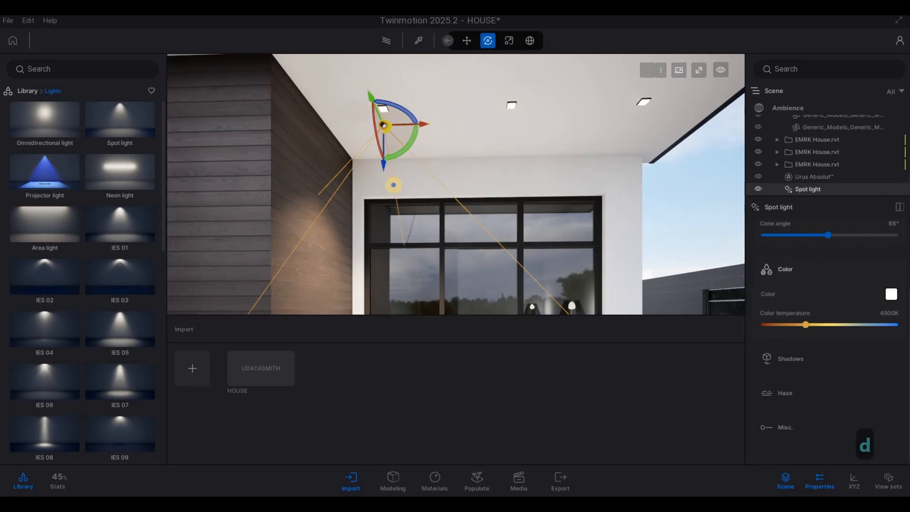
pyautogui.press('w')
pyautogui.moveTo(392, 183); pyautogui.dragTo(361, 192, button='right')
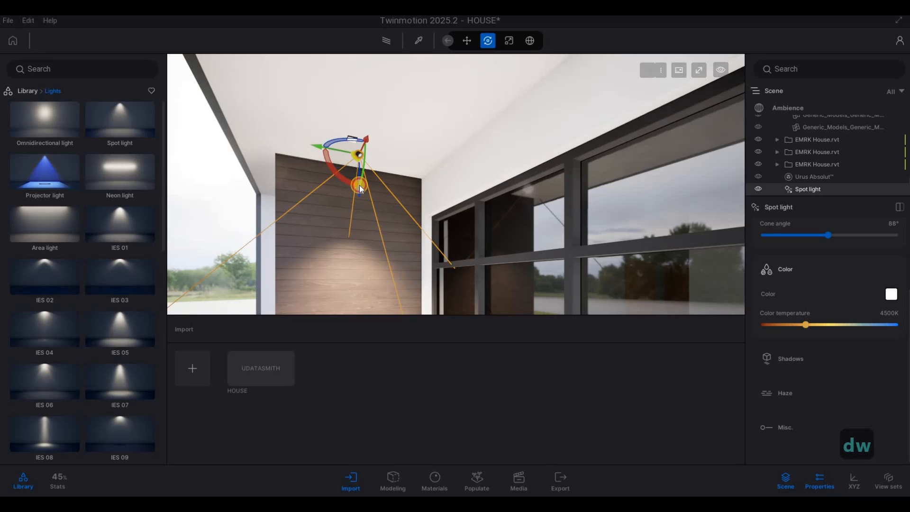
pyautogui.moveTo(359, 185); pyautogui.dragTo(662, 164)
pyautogui.press('a')
pyautogui.press('s')
pyautogui.moveTo(479, 189); pyautogui.dragTo(469, 170, button='right')
pyautogui.press('e')
pyautogui.press('a')
pyautogui.press('q')
pyautogui.moveTo(803, 324); pyautogui.dragTo(784, 325)
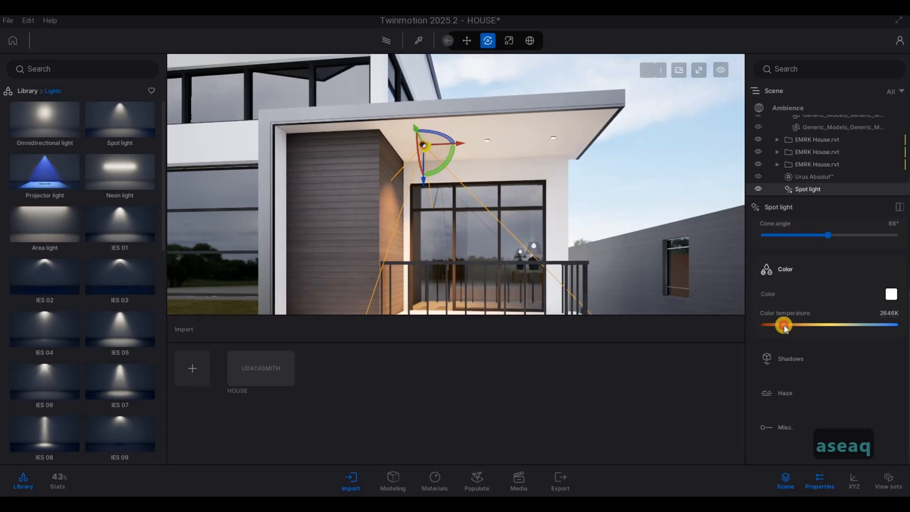
# Set the spot light's intensity to 10.
pyautogui.scroll(3, 823, 288)
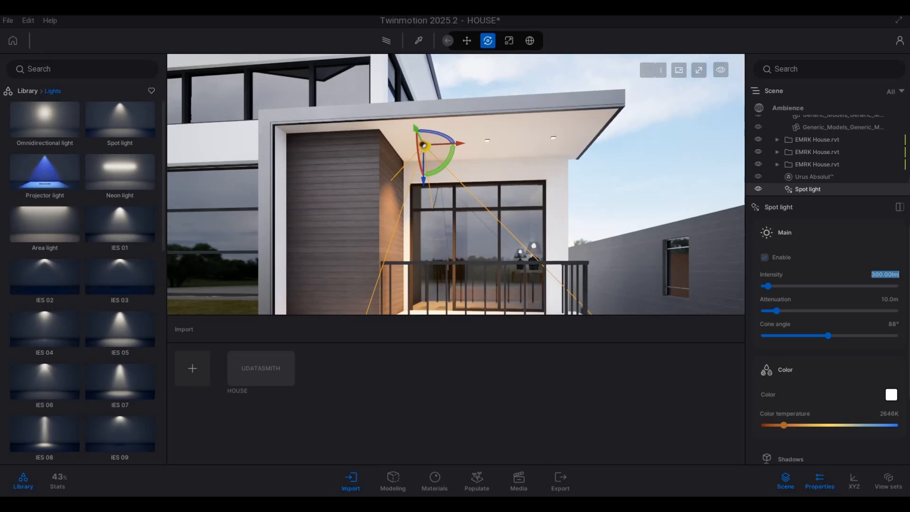
pyautogui.write('10')
pyautogui.press('Return')
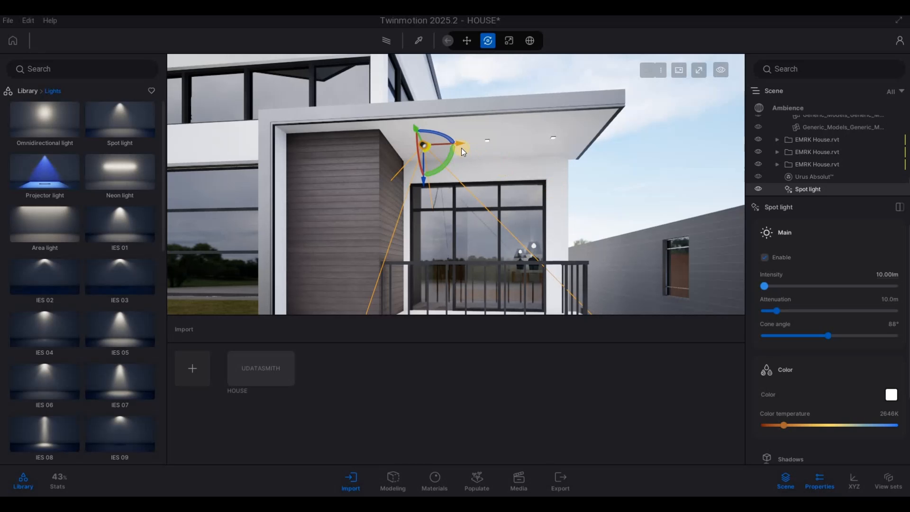
# Duplicate the spot light along the canopy edge as 2 instances.
pyautogui.keyDown('alt'); pyautogui.moveTo(459, 144); pyautogui.dragTo(611, 166); pyautogui.keyUp('alt')
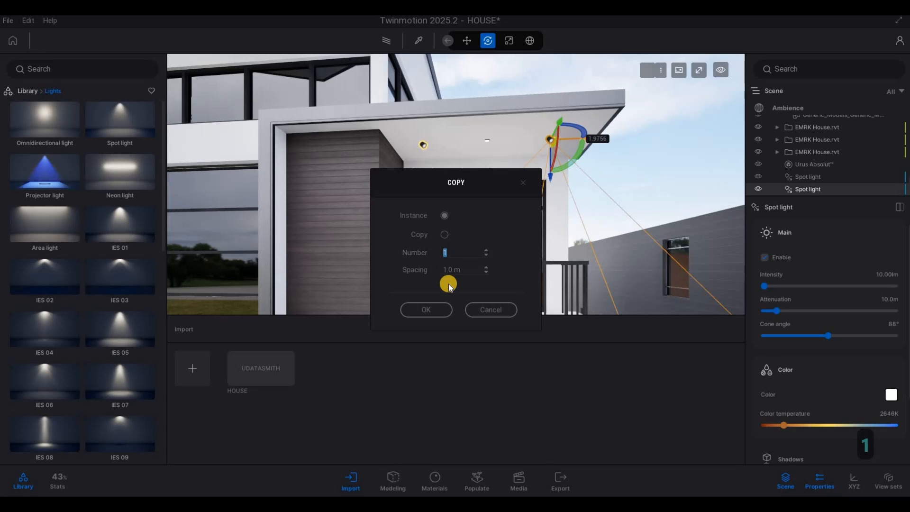
pyautogui.write('2')
pyautogui.click(438, 309)
pyautogui.press('Return')
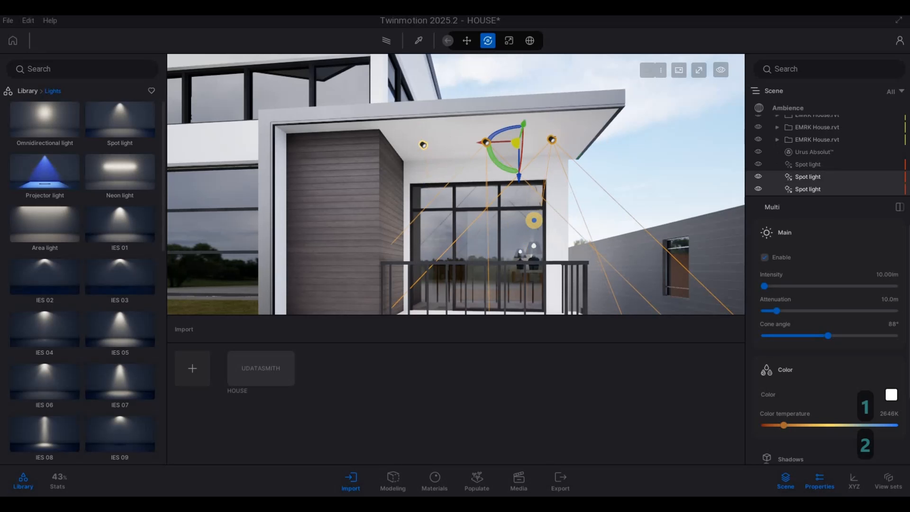
# Copy one canopy spot light down toward the entrance door.
pyautogui.press('a')
pyautogui.press('e')
pyautogui.press('d')
pyautogui.press('s')
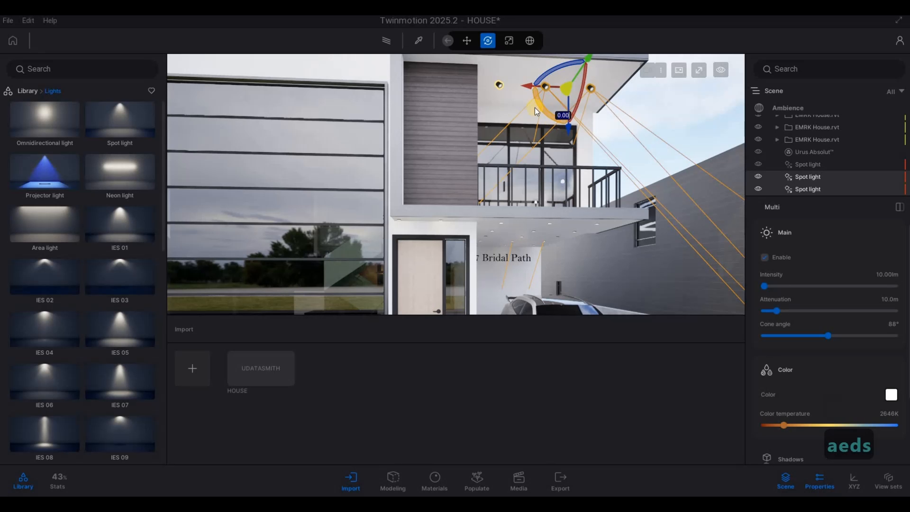
pyautogui.click(500, 86)
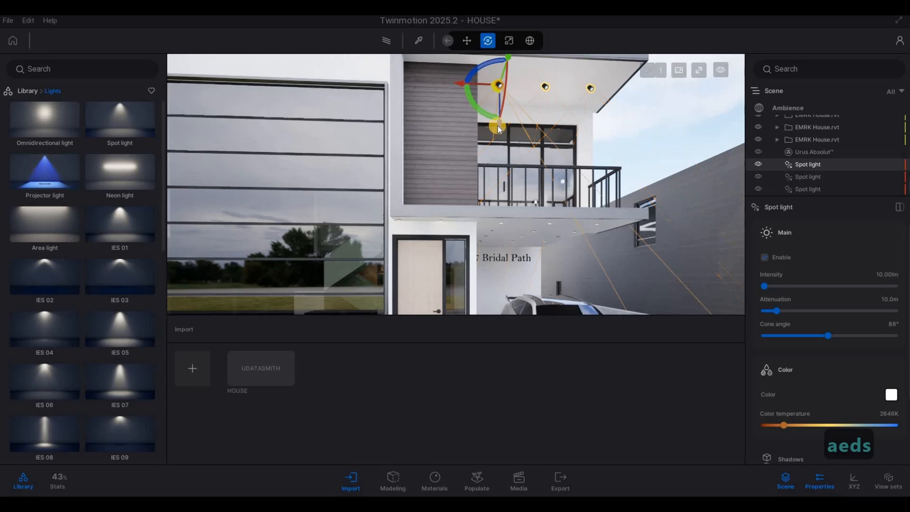
pyautogui.keyDown('shift'); pyautogui.moveTo(499, 127); pyautogui.dragTo(506, 254); pyautogui.keyUp('shift')
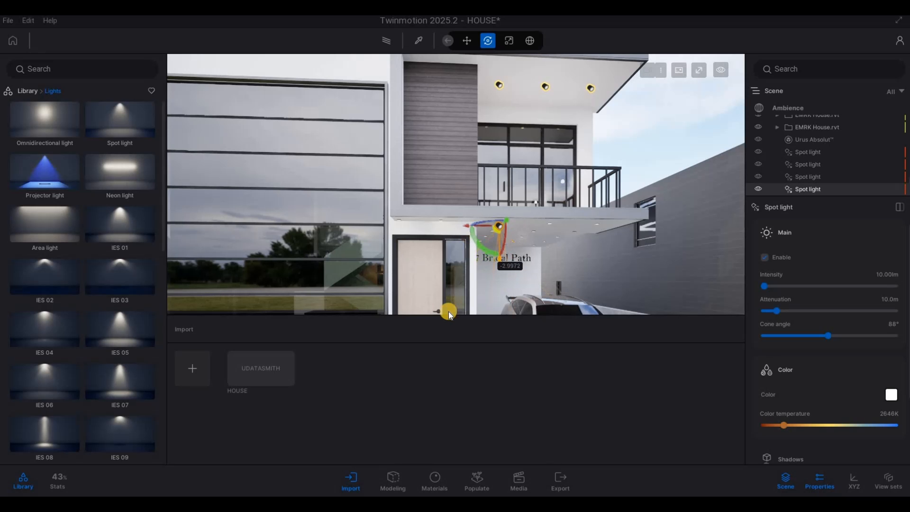
pyautogui.click(447, 313)
# Position the copied spot light at the top of the door frame.
pyautogui.moveTo(528, 258); pyautogui.dragTo(338, 203, button='right')
pyautogui.press('a')
pyautogui.press('w')
pyautogui.press('e')
pyautogui.press('d')
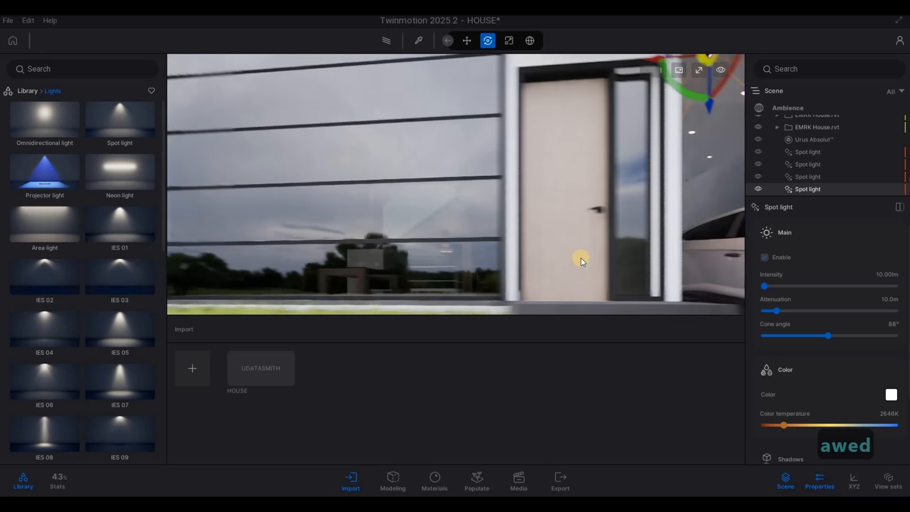
pyautogui.press('d')
pyautogui.moveTo(579, 256); pyautogui.dragTo(498, 155, button='right')
pyautogui.press('q')
pyautogui.press('d')
pyautogui.moveTo(466, 113); pyautogui.dragTo(394, 122)
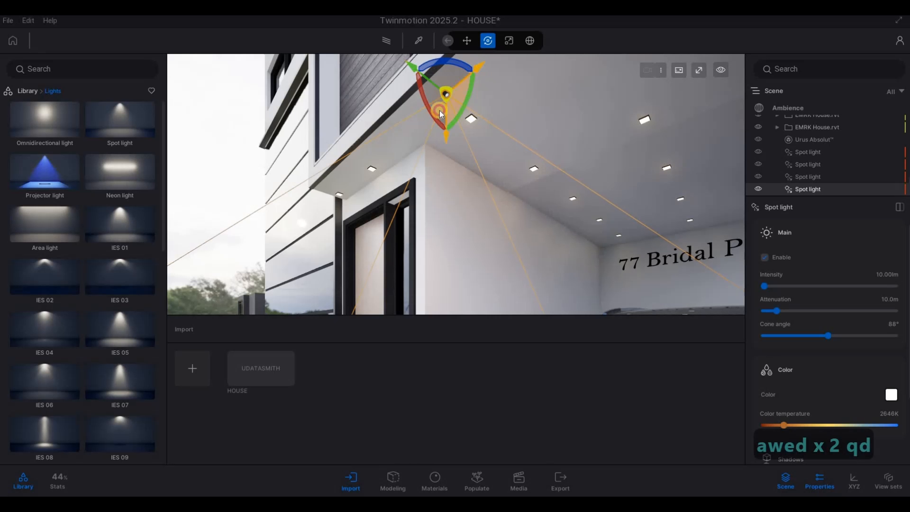
pyautogui.moveTo(393, 201); pyautogui.dragTo(341, 274)
pyautogui.moveTo(378, 238); pyautogui.dragTo(375, 242)
pyautogui.press('capslock')
pyautogui.moveTo(543, 235); pyautogui.dragTo(480, 165, button='right')
pyautogui.press('a')
pyautogui.press('w')
pyautogui.press('d')
pyautogui.press('d')
pyautogui.press('w')
pyautogui.press('a')
pyautogui.press('s')
pyautogui.press('d')
pyautogui.moveTo(506, 164); pyautogui.dragTo(537, 215)
pyautogui.moveTo(537, 214); pyautogui.dragTo(534, 212, button='right')
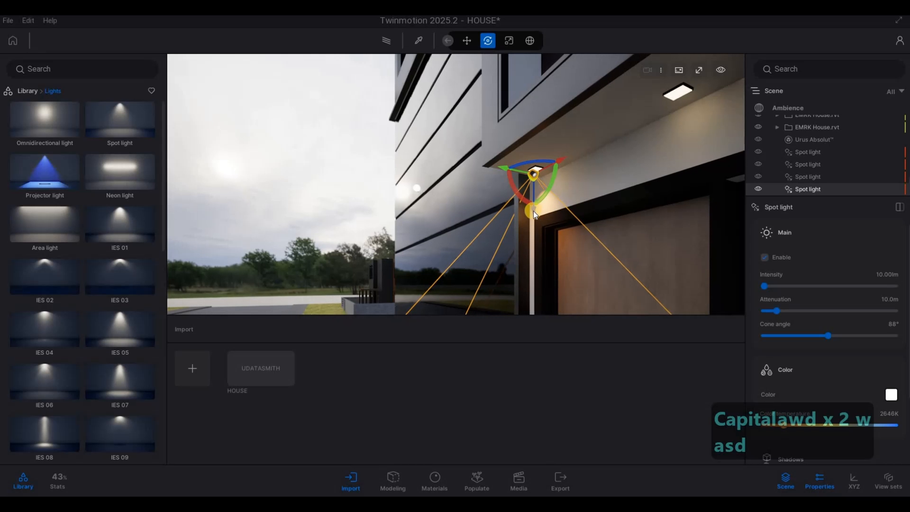
# Copy that spot light once to the other side of the door frame.
pyautogui.moveTo(533, 212)
pyautogui.mouseDown()
pyautogui.moveTo(588, 199)
pyautogui.moveTo(548, 205)
pyautogui.mouseUp()
pyautogui.press('a')
pyautogui.moveTo(548, 206); pyautogui.dragTo(510, 197, button='right')
pyautogui.moveTo(508, 197); pyautogui.dragTo(595, 199)
pyautogui.click(426, 310)
# Copy the spot light above the door once along the canopy underside, about 1.24 m away.
pyautogui.press('d')
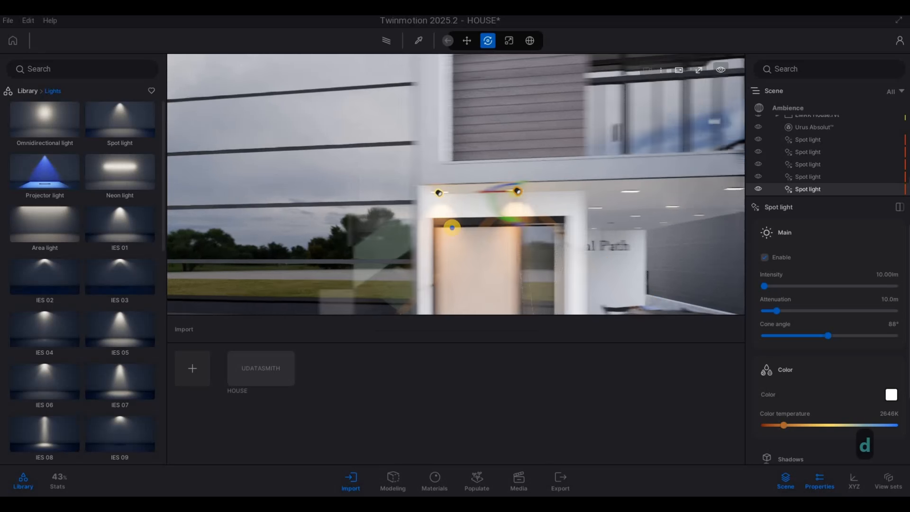
pyautogui.press('s')
pyautogui.press('e')
pyautogui.press('w')
pyautogui.press('a')
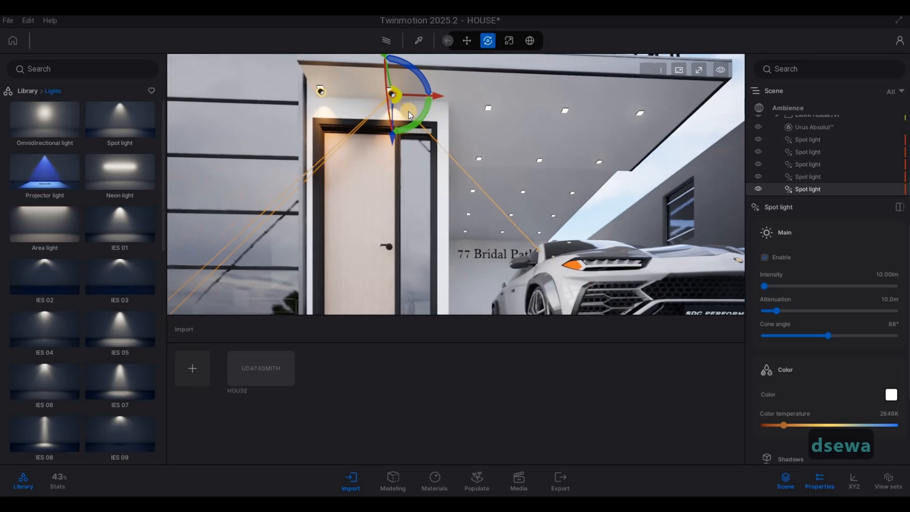
pyautogui.moveTo(434, 93); pyautogui.dragTo(533, 124)
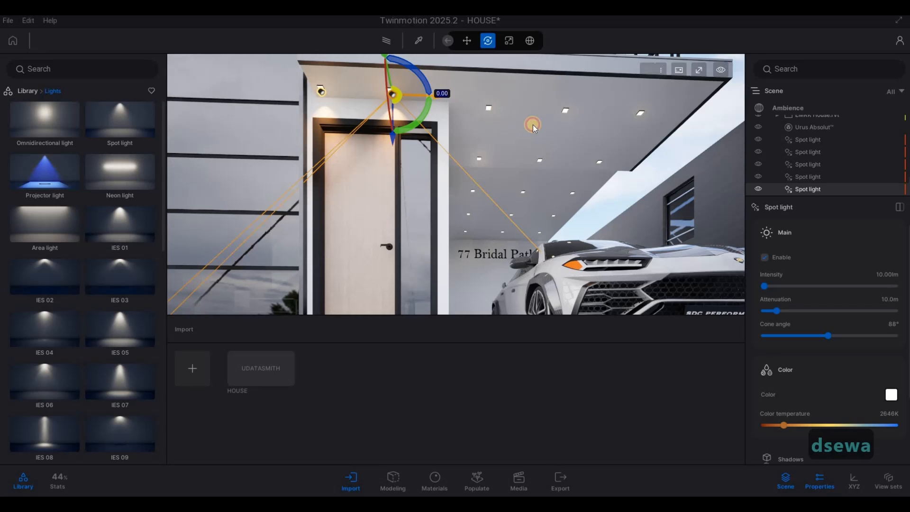
pyautogui.click(426, 308)
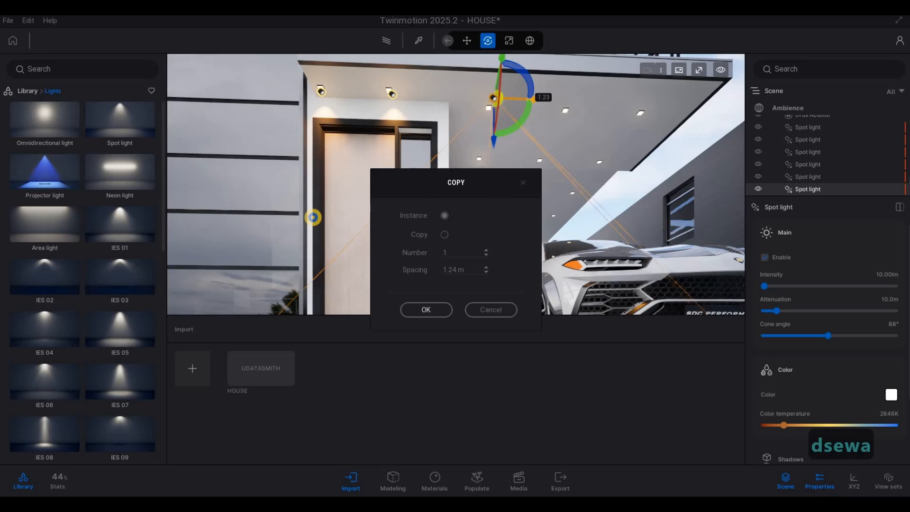
# Copy the new canopy spot light as 2 instances with 1.0 m spacing toward the canopy's outer end.
pyautogui.press('d')
pyautogui.press('d')
pyautogui.press('w')
pyautogui.press('w')
pyautogui.press('q')
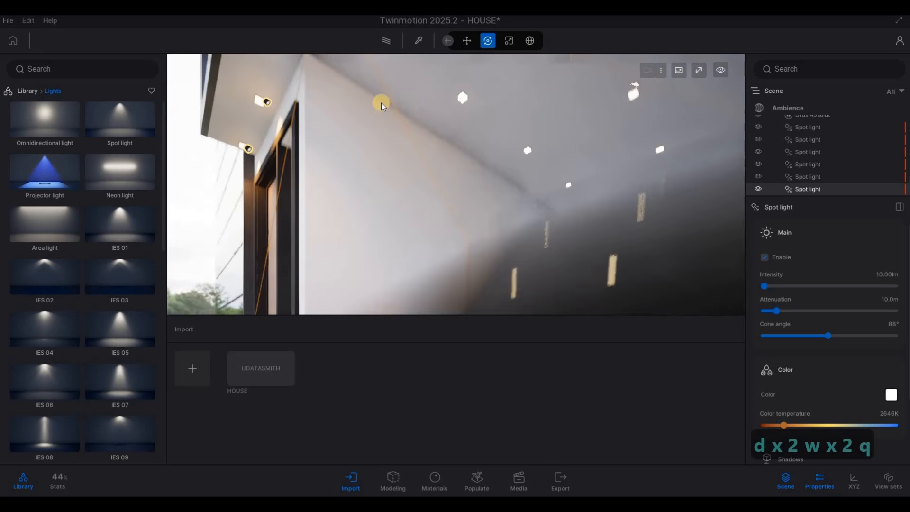
pyautogui.moveTo(351, 116); pyautogui.dragTo(340, 150)
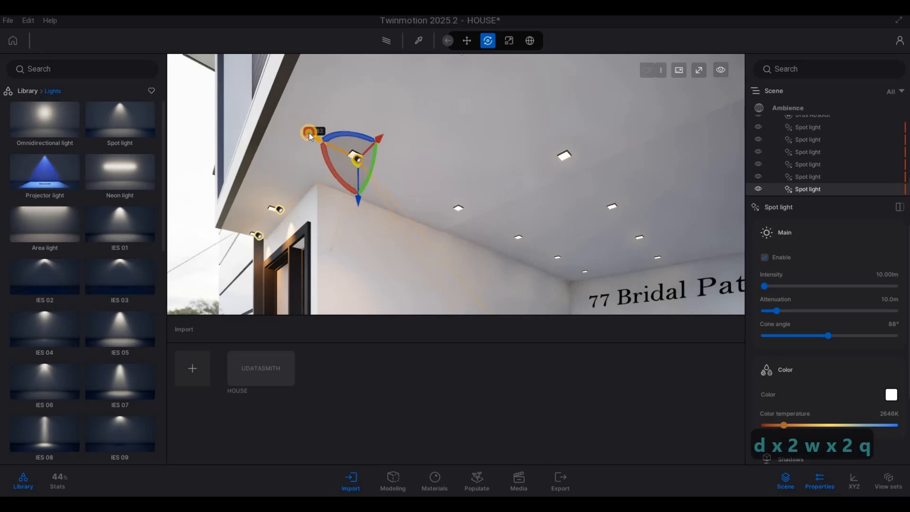
pyautogui.press('s')
pyautogui.press('a')
pyautogui.press('s')
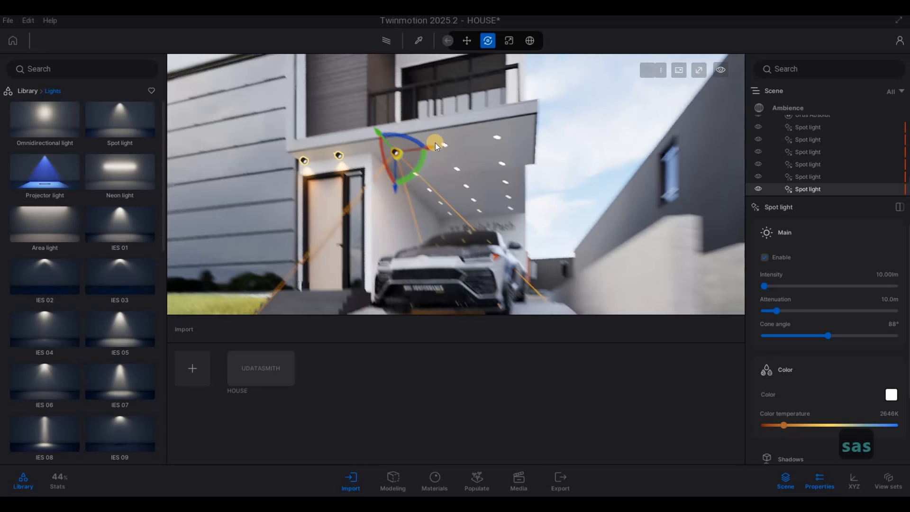
pyautogui.press('a')
pyautogui.keyDown('shift'); pyautogui.moveTo(472, 135); pyautogui.dragTo(538, 148); pyautogui.keyUp('shift')
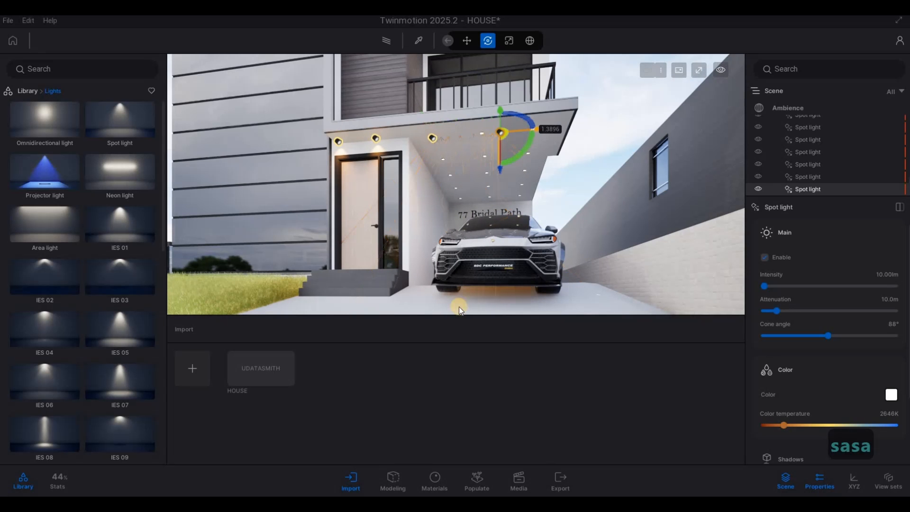
pyautogui.write('1')
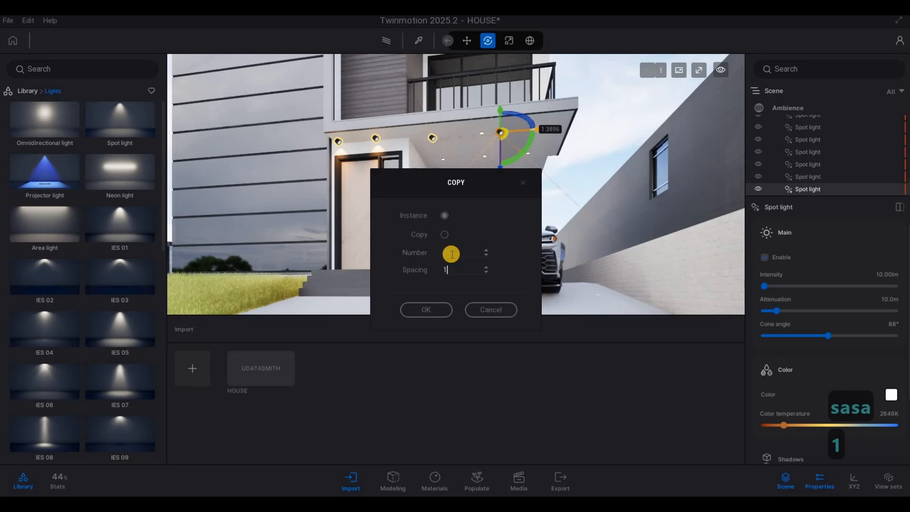
pyautogui.write('2')
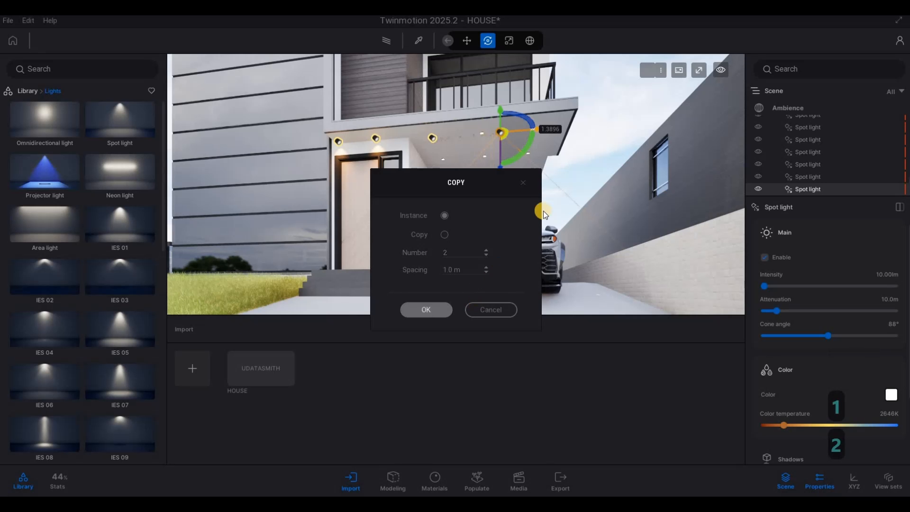
pyautogui.press('Return')
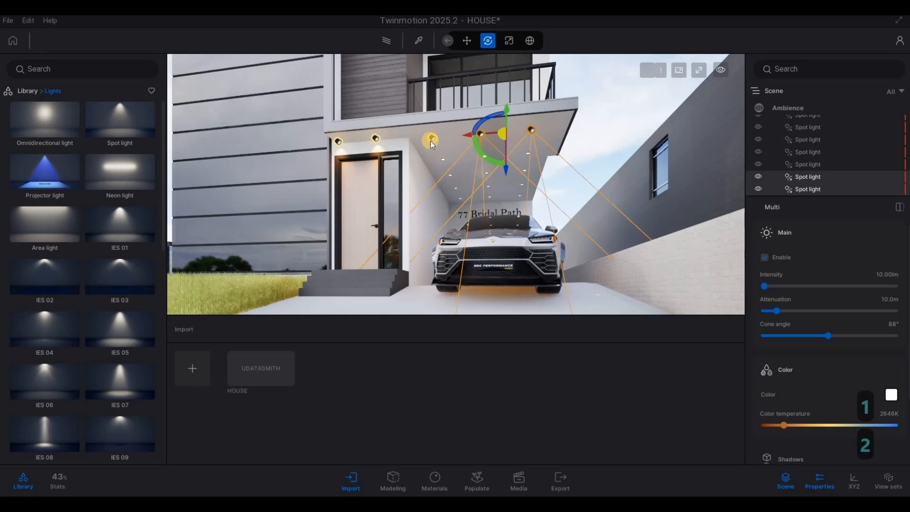
# Copy the selected canopy spot lights again along the canopy underside with 1 m spacing and number 4.
pyautogui.keyDown('ctrl'); pyautogui.click(432, 139); pyautogui.keyUp('ctrl')
pyautogui.press('d')
pyautogui.press('w')
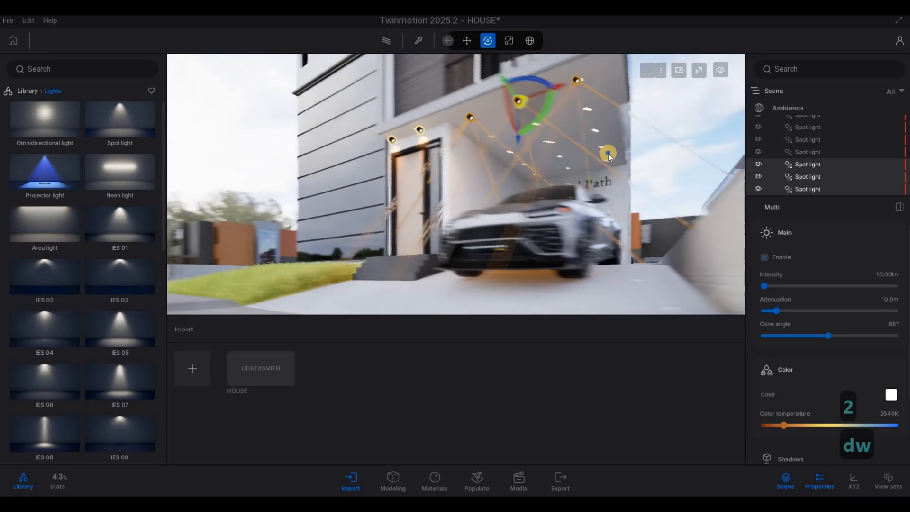
pyautogui.press('d')
pyautogui.press('q')
pyautogui.press('s')
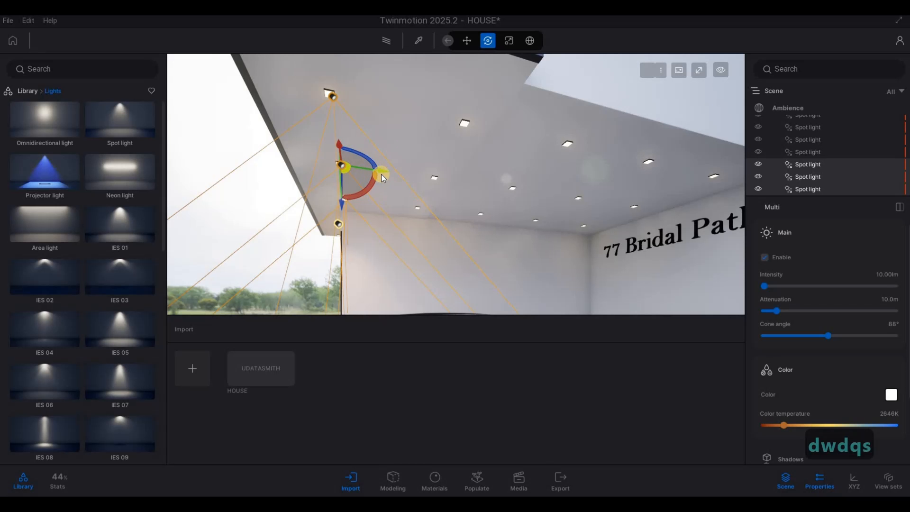
pyautogui.moveTo(390, 172); pyautogui.dragTo(469, 182)
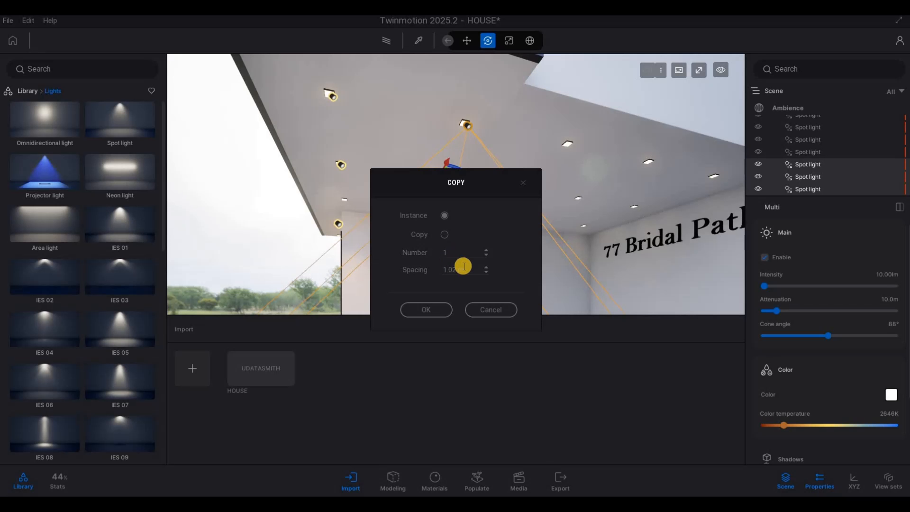
pyautogui.write('1')
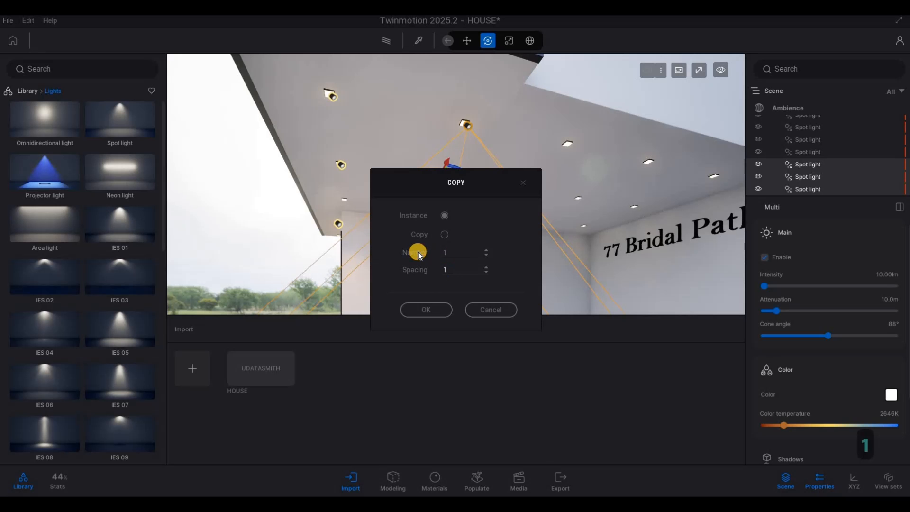
pyautogui.write('4')
pyautogui.click(445, 311)
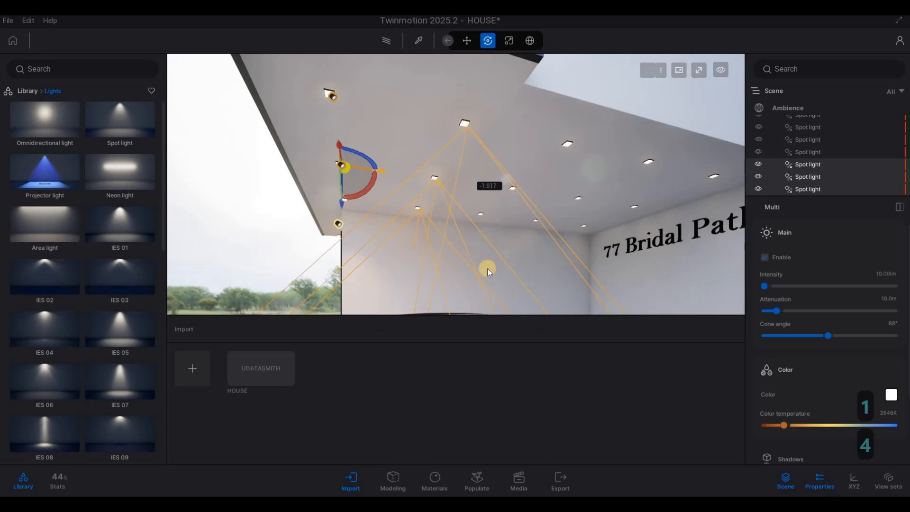
# Orbit around the house to inspect the entrance canopy lighting from outside.
pyautogui.moveTo(659, 236); pyautogui.dragTo(272, 231, button='right')
pyautogui.press('s')
pyautogui.press('a')
pyautogui.press('w')
pyautogui.press('a')
pyautogui.press('a')
pyautogui.press('a')
pyautogui.press('a')
pyautogui.press('a')
pyautogui.press('a')
pyautogui.press('a')
pyautogui.press('a')
pyautogui.press('a')
pyautogui.press('a')
pyautogui.press('a')
pyautogui.press('a')
pyautogui.press('a')
pyautogui.press('a')
pyautogui.press('a')
pyautogui.press('a')
pyautogui.press('a')
pyautogui.press('a')
pyautogui.press('q')
pyautogui.press('d')
pyautogui.press('d')
pyautogui.press('d')
pyautogui.press('d')
pyautogui.press('d')
pyautogui.press('a')
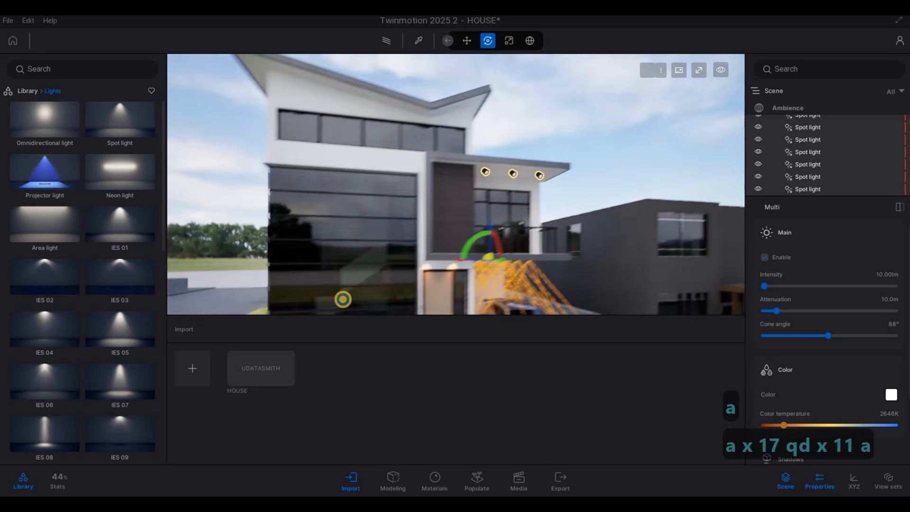
pyautogui.press('s')
pyautogui.press('a')
pyautogui.press('e')
pyautogui.press('a')
pyautogui.press('w')
pyautogui.press('d')
pyautogui.press('w')
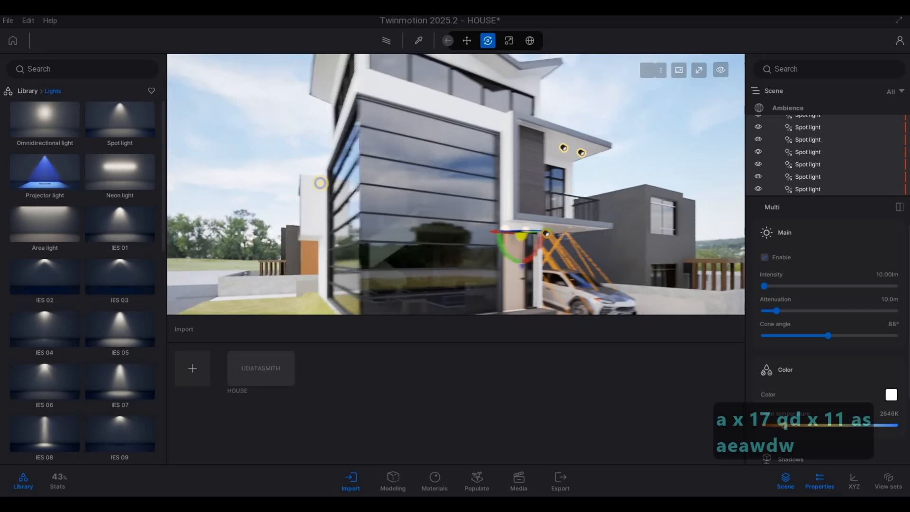
pyautogui.press('w')
pyautogui.press('a')
pyautogui.press('s')
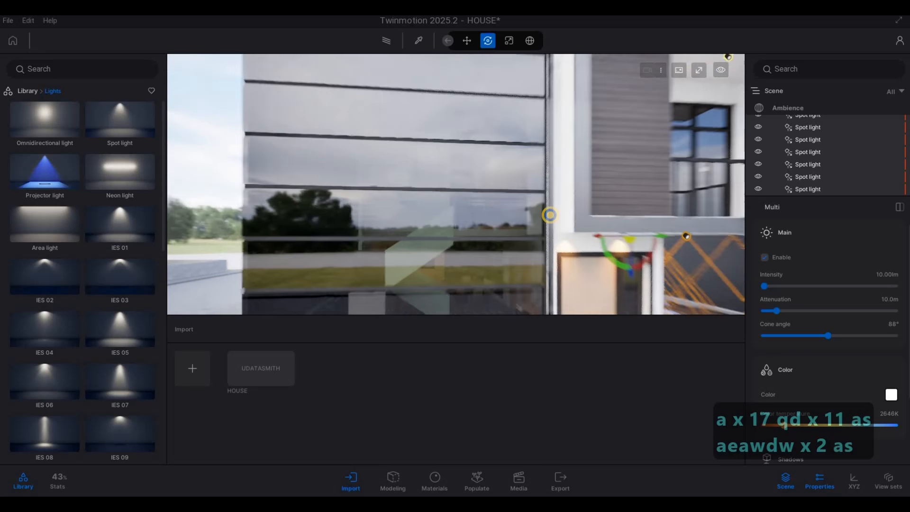
pyautogui.press('w')
pyautogui.press('d')
pyautogui.press('s')
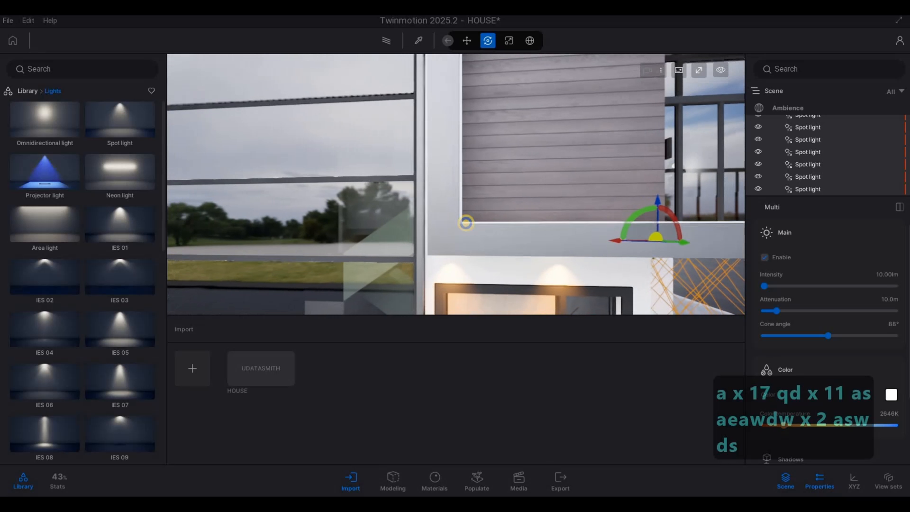
pyautogui.press('s')
pyautogui.press('a')
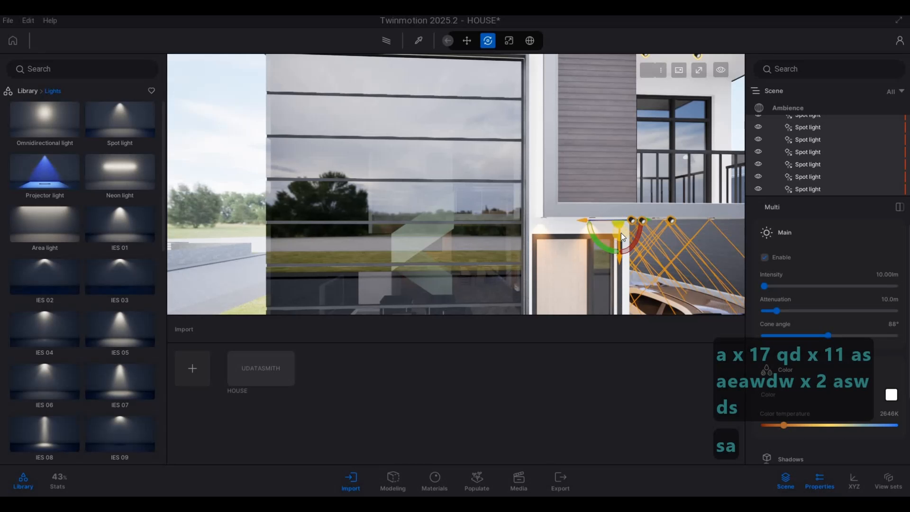
# Copy one canopy spot light around the corner toward the house's side under the balcony.
pyautogui.click(656, 226)
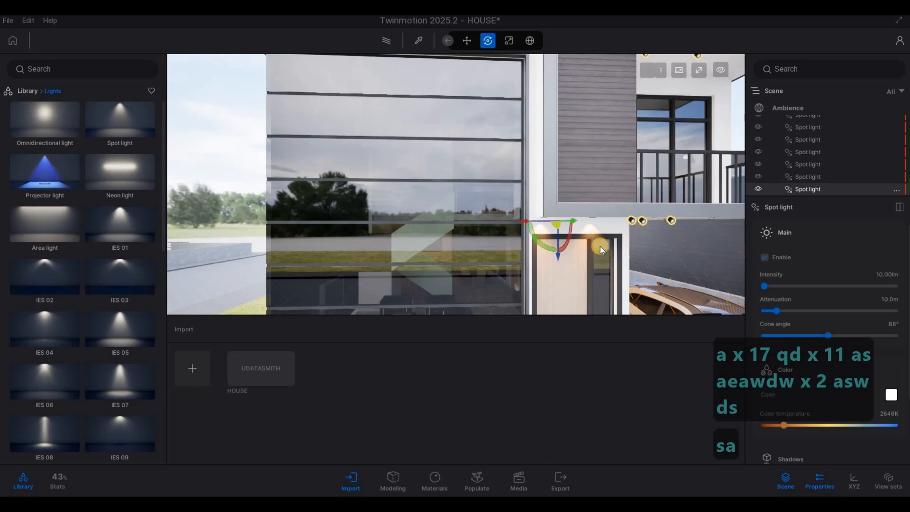
pyautogui.press('a')
pyautogui.press('a')
pyautogui.press('a')
pyautogui.press('a')
pyautogui.press('a')
pyautogui.press('a')
pyautogui.press('a')
pyautogui.press('a')
pyautogui.press('a')
pyautogui.press('a')
pyautogui.press('a')
pyautogui.press('a')
pyautogui.press('a')
pyautogui.press('a')
pyautogui.press('a')
pyautogui.press('w')
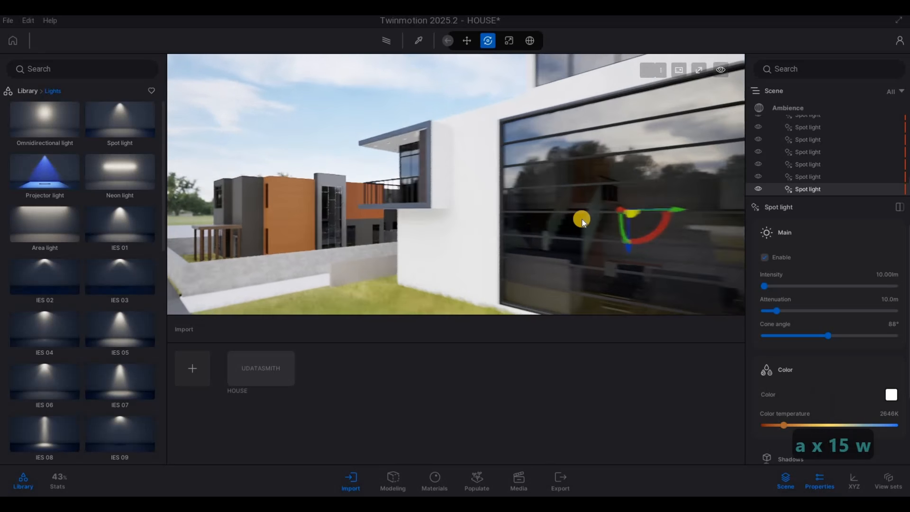
pyautogui.moveTo(656, 187); pyautogui.dragTo(427, 192)
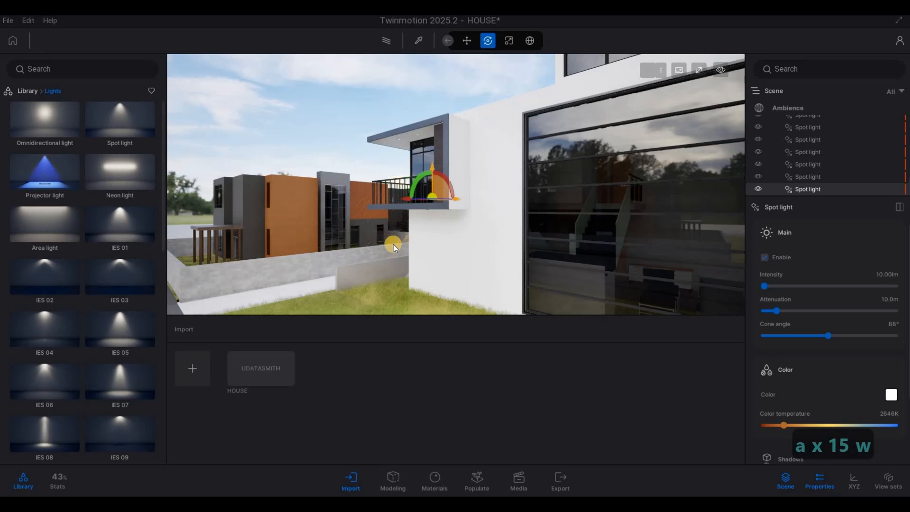
pyautogui.click(421, 312)
# Move the copied spot light along the side wall toward the balcony overhang.
pyautogui.press('e')
pyautogui.press('a')
pyautogui.press('w')
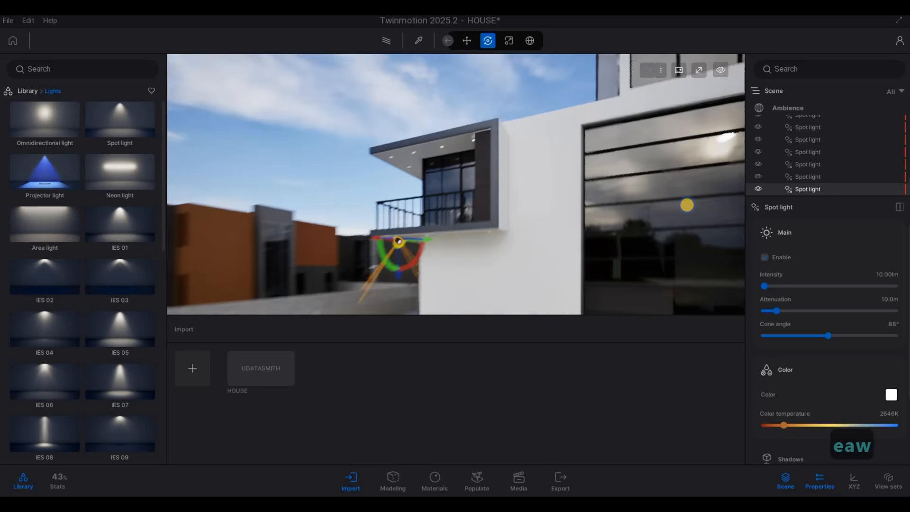
pyautogui.press('a')
pyautogui.press('w')
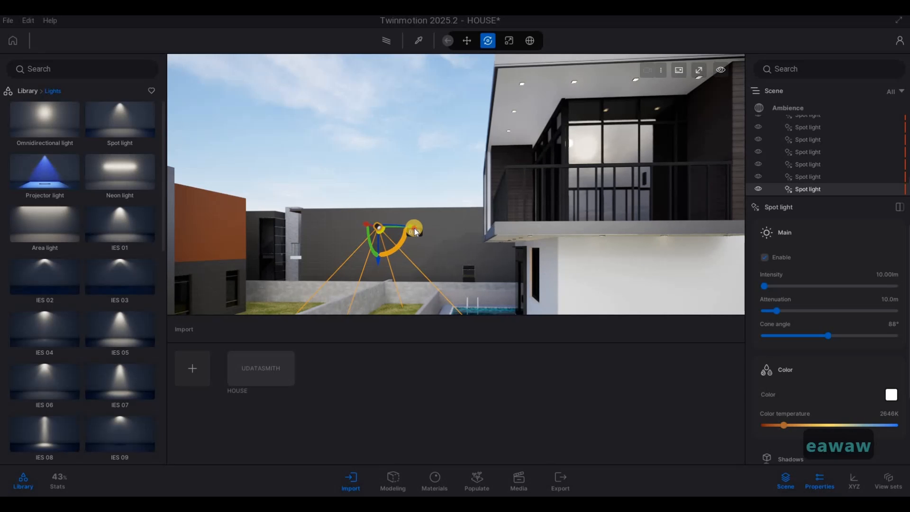
pyautogui.moveTo(411, 231); pyautogui.dragTo(499, 296)
pyautogui.moveTo(460, 261); pyautogui.dragTo(474, 247, button='right')
pyautogui.press('a')
pyautogui.press('e')
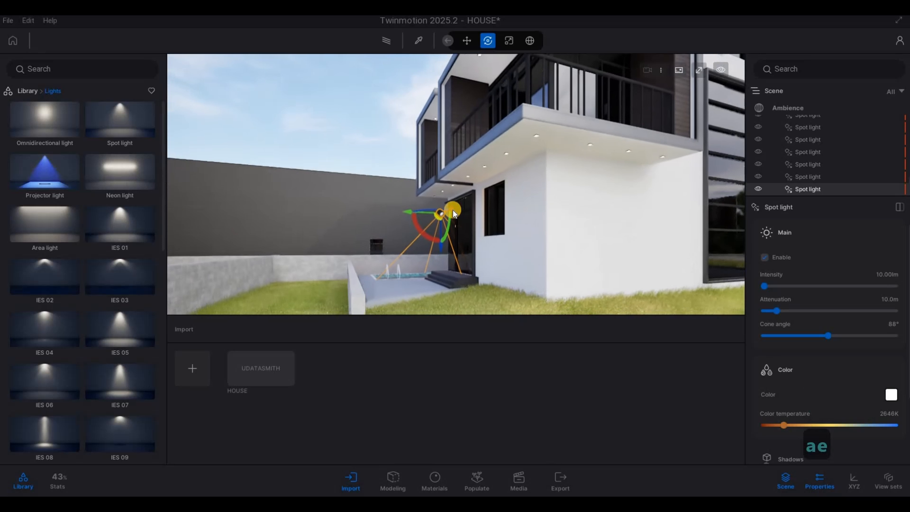
pyautogui.moveTo(453, 210); pyautogui.dragTo(579, 173)
pyautogui.press('d')
pyautogui.press('w')
pyautogui.press('d')
pyautogui.moveTo(436, 138); pyautogui.dragTo(474, 114, button='right')
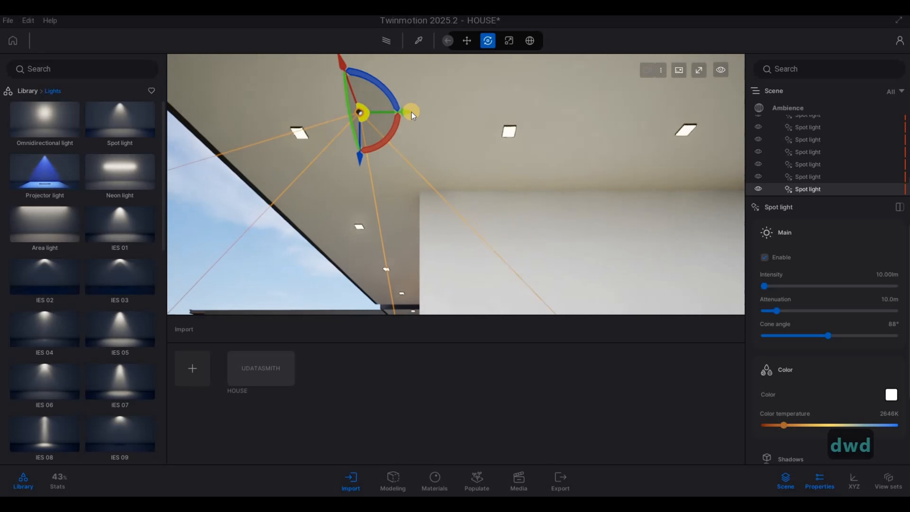
# Raise the spot light up to the balcony underside near its outer edge.
pyautogui.moveTo(412, 115); pyautogui.dragTo(587, 150)
pyautogui.press('s')
pyautogui.press('d')
pyautogui.press('d')
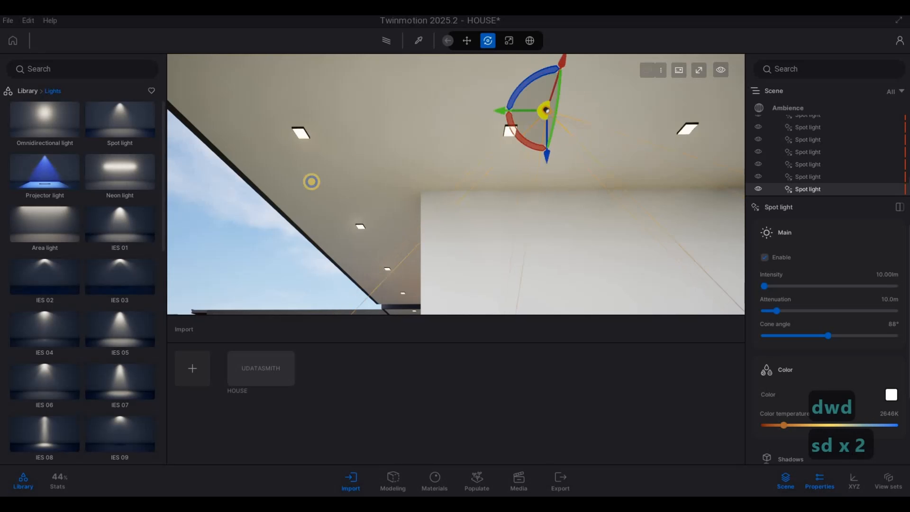
pyautogui.press('d')
pyautogui.moveTo(311, 180); pyautogui.dragTo(366, 166, button='right')
pyautogui.press('a')
pyautogui.press('w')
pyautogui.press('e')
pyautogui.press('s')
pyautogui.moveTo(366, 166); pyautogui.dragTo(525, 70)
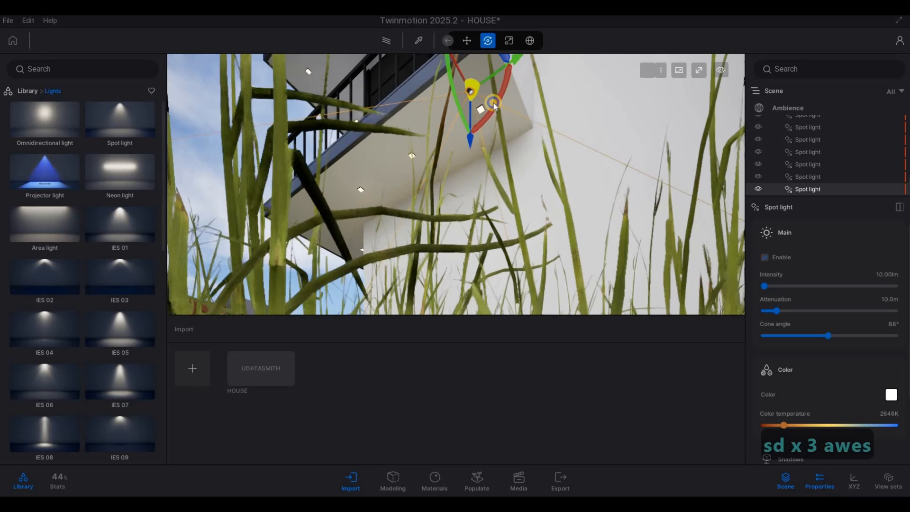
pyautogui.moveTo(494, 104); pyautogui.dragTo(450, 84, button='right')
pyautogui.moveTo(474, 106); pyautogui.dragTo(494, 129)
pyautogui.press('q')
pyautogui.moveTo(447, 197); pyautogui.dragTo(414, 256, button='right')
pyautogui.press('w')
pyautogui.press('d')
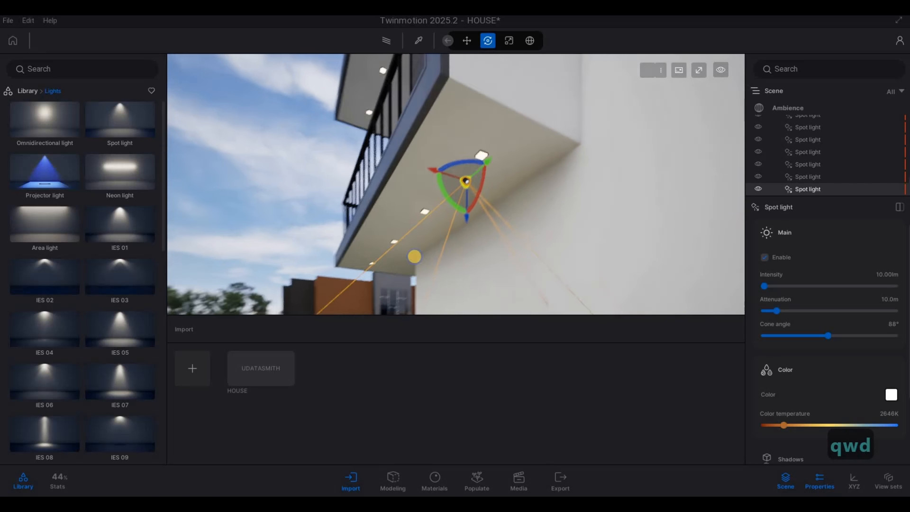
# Slide the balcony spot light against the underside next to a recessed ceiling light.
pyautogui.press('3')
pyautogui.press('w')
pyautogui.press('a')
pyautogui.press('w')
pyautogui.moveTo(627, 232); pyautogui.dragTo(502, 172, button='right')
pyautogui.press('e')
pyautogui.press('a')
pyautogui.moveTo(503, 137); pyautogui.dragTo(458, 97, button='right')
pyautogui.press('d')
pyautogui.press('d')
pyautogui.press('d')
pyautogui.moveTo(458, 98); pyautogui.dragTo(630, 278)
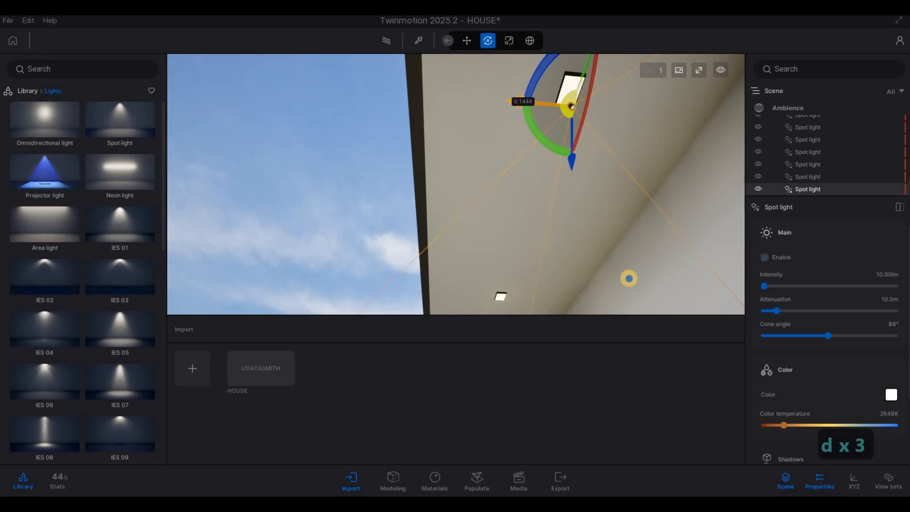
pyautogui.press('a')
pyautogui.press('a')
pyautogui.press('a')
pyautogui.press('a')
pyautogui.press('a')
pyautogui.moveTo(630, 279); pyautogui.dragTo(582, 182, button='right')
pyautogui.moveTo(576, 195); pyautogui.dragTo(592, 180)
pyautogui.press('d')
# Nudge the balcony spot light higher so it sits flush under the balcony edge.
pyautogui.moveTo(398, 187); pyautogui.dragTo(209, 115, button='right')
pyautogui.press('w')
pyautogui.press('d')
pyautogui.press('s')
pyautogui.press('w')
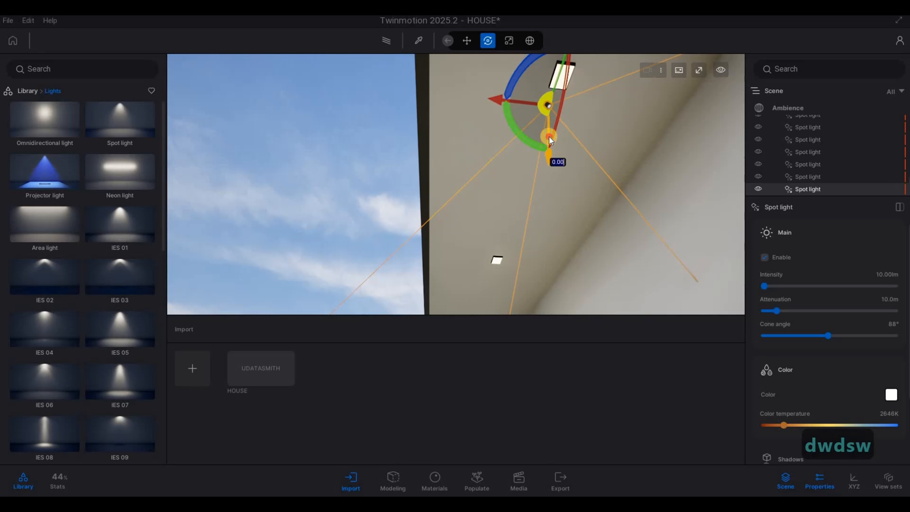
pyautogui.moveTo(549, 136); pyautogui.dragTo(489, 73)
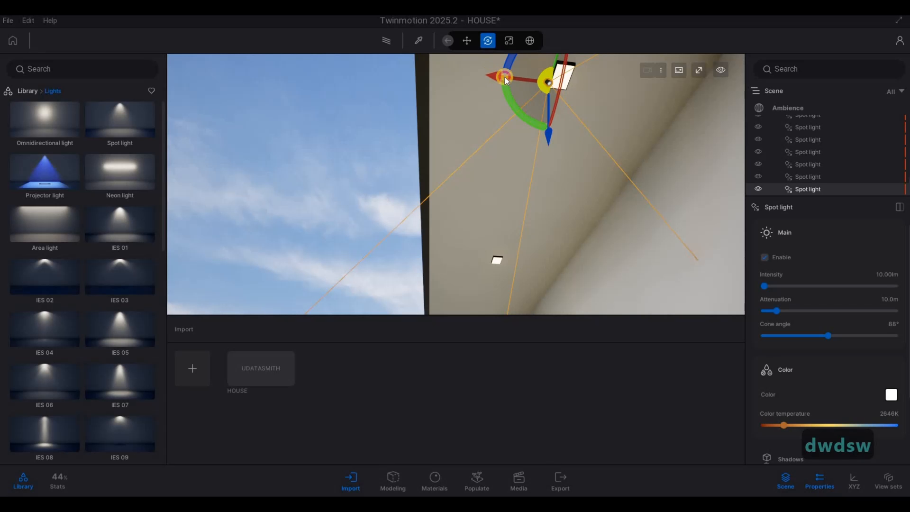
pyautogui.moveTo(633, 237); pyautogui.dragTo(608, 140, button='right')
pyautogui.press('a')
pyautogui.press('a')
pyautogui.press('q')
pyautogui.press('a')
pyautogui.press('a')
pyautogui.press('a')
pyautogui.press('s')
pyautogui.press('d')
pyautogui.press('a')
pyautogui.press('d')
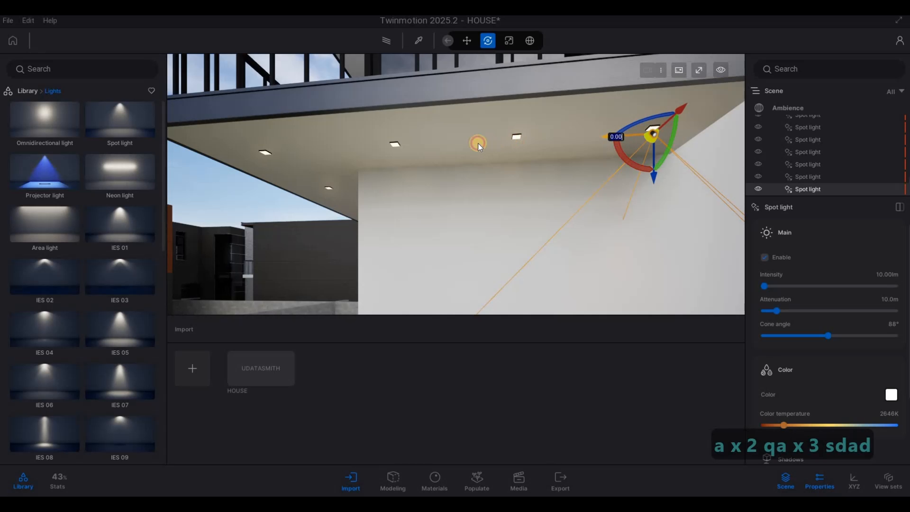
# Copy the balcony spot light into two instances spaced 1.0 m along the balcony underside.
pyautogui.keyDown('alt'); pyautogui.moveTo(478, 143); pyautogui.dragTo(490, 286); pyautogui.keyUp('alt')
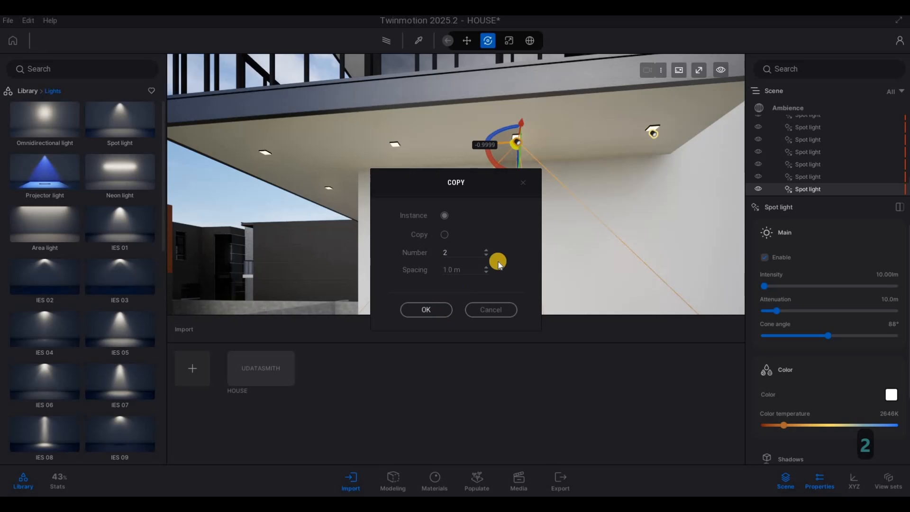
pyautogui.press('Return')
# Copy a balcony spot light into three instances along the sloped underside edge.
pyautogui.press('a')
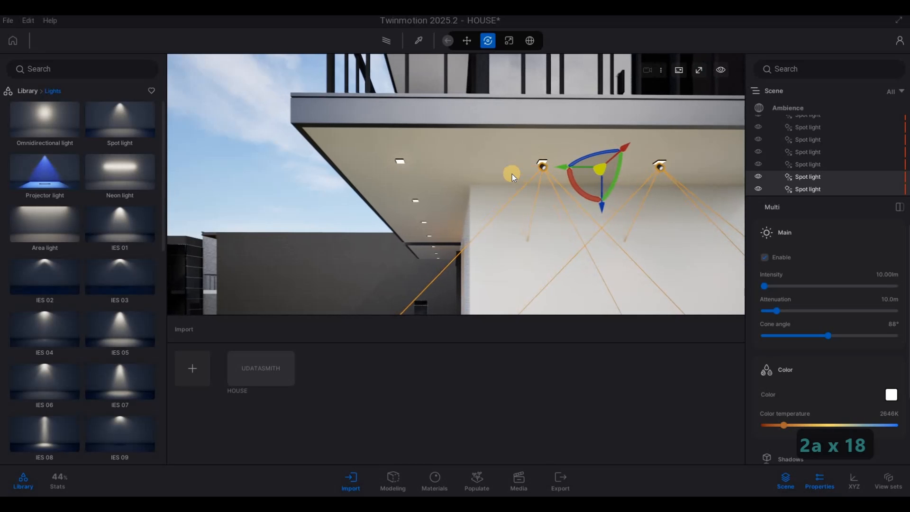
pyautogui.moveTo(512, 175); pyautogui.dragTo(432, 300)
pyautogui.press('a')
pyautogui.press('w')
pyautogui.moveTo(458, 184); pyautogui.dragTo(530, 162, button='right')
pyautogui.press('e')
pyautogui.press('s')
pyautogui.press('s')
pyautogui.press('a')
pyautogui.press('s')
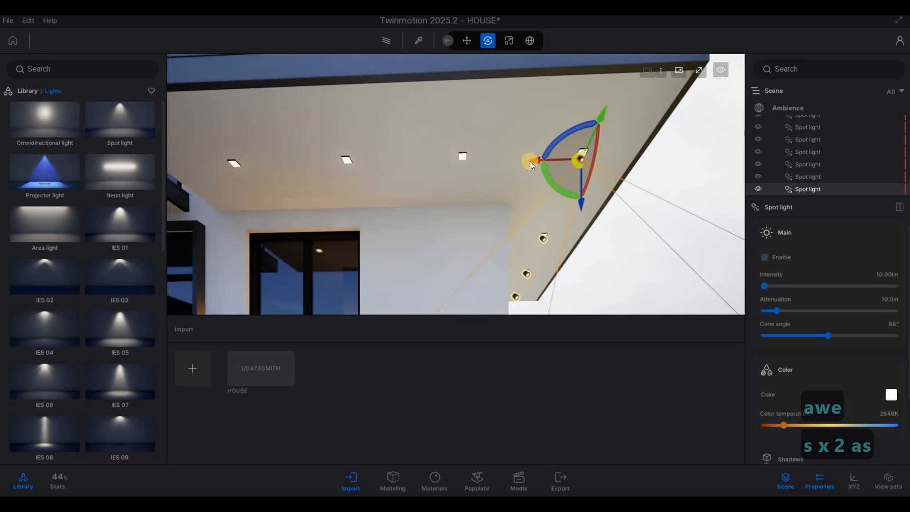
pyautogui.keyDown('alt'); pyautogui.moveTo(533, 160); pyautogui.dragTo(450, 163); pyautogui.keyUp('alt')
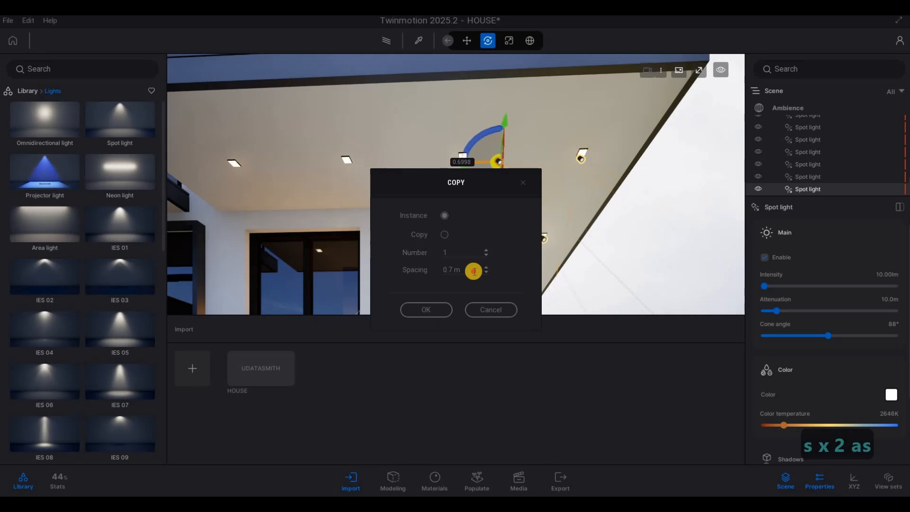
pyautogui.write('1')
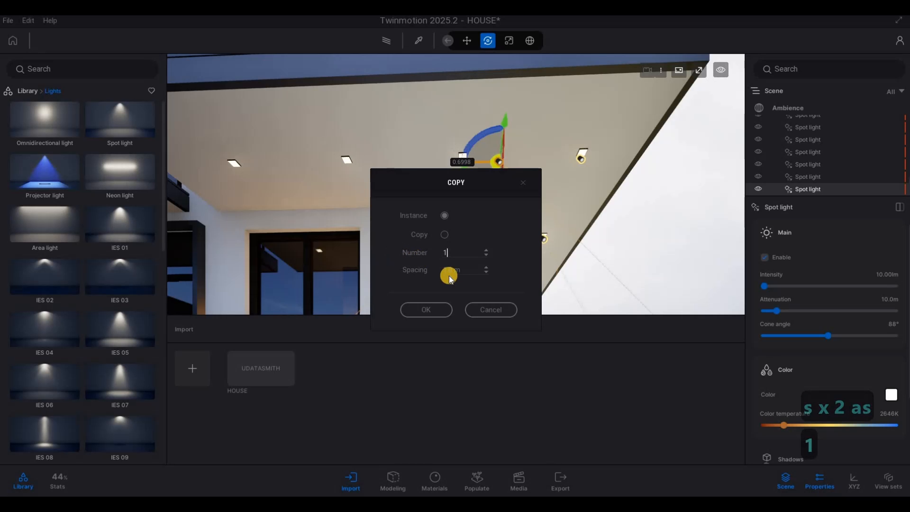
pyautogui.moveTo(449, 276); pyautogui.dragTo(445, 310)
pyautogui.write('3')
pyautogui.click(427, 309)
# Copy another spot light into two instances 1 m apart under the lower canopy.
pyautogui.press('a')
pyautogui.press('a')
pyautogui.press('a')
pyautogui.press('a')
pyautogui.moveTo(494, 235); pyautogui.dragTo(503, 228, button='right')
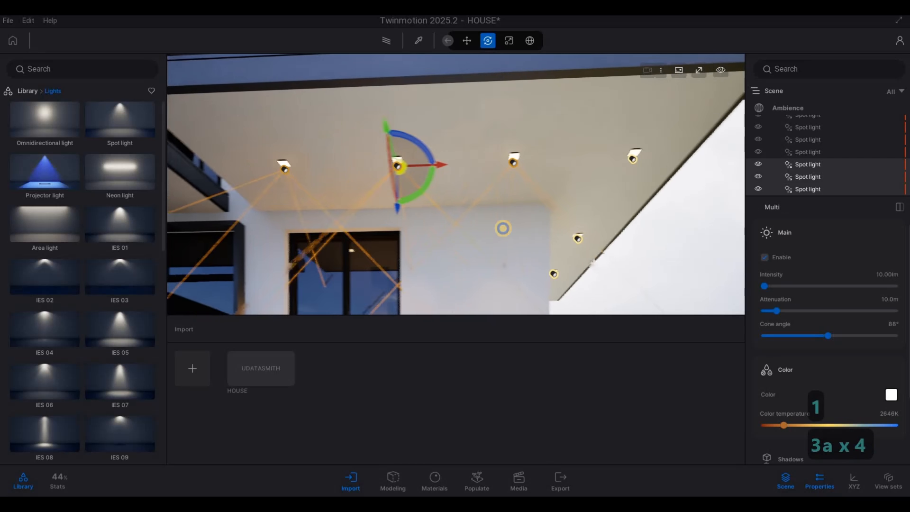
pyautogui.press('a')
pyautogui.press('a')
pyautogui.press('a')
pyautogui.press('a')
pyautogui.press('a')
pyautogui.press('a')
pyautogui.press('a')
pyautogui.press('a')
pyautogui.press('a')
pyautogui.press('a')
pyautogui.press('a')
pyautogui.press('a')
pyautogui.press('a')
pyautogui.press('a')
pyautogui.press('a')
pyautogui.press('a')
pyautogui.press('a')
pyautogui.press('a')
pyautogui.press('a')
pyautogui.press('a')
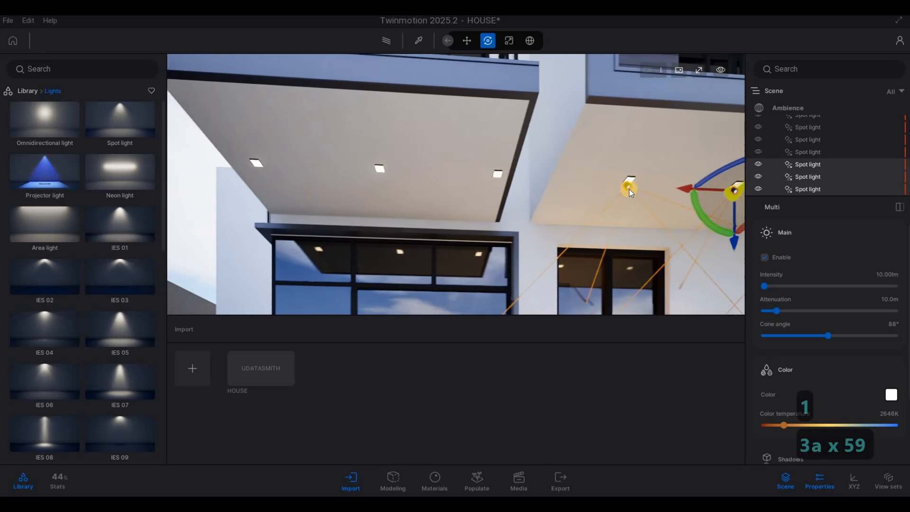
pyautogui.click(630, 188)
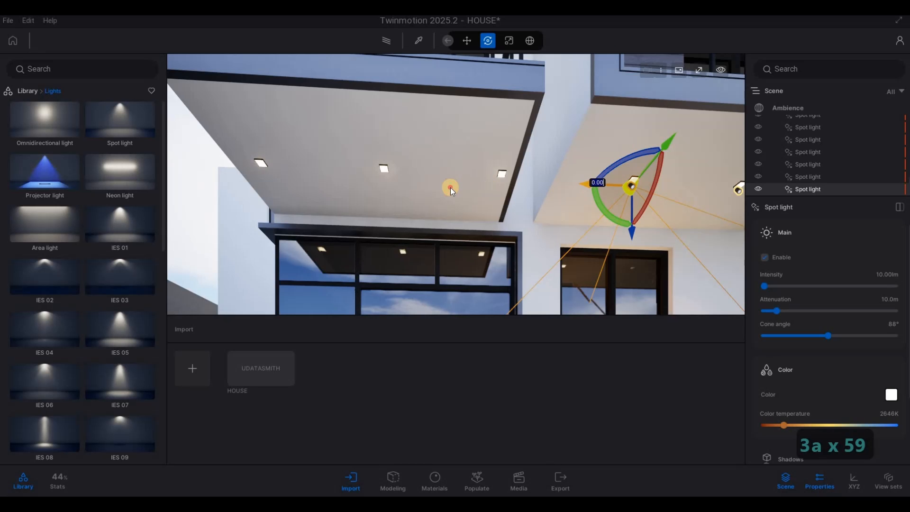
pyautogui.keyDown('shift'); pyautogui.moveTo(450, 187); pyautogui.dragTo(370, 179); pyautogui.keyUp('shift')
pyautogui.press('Return')
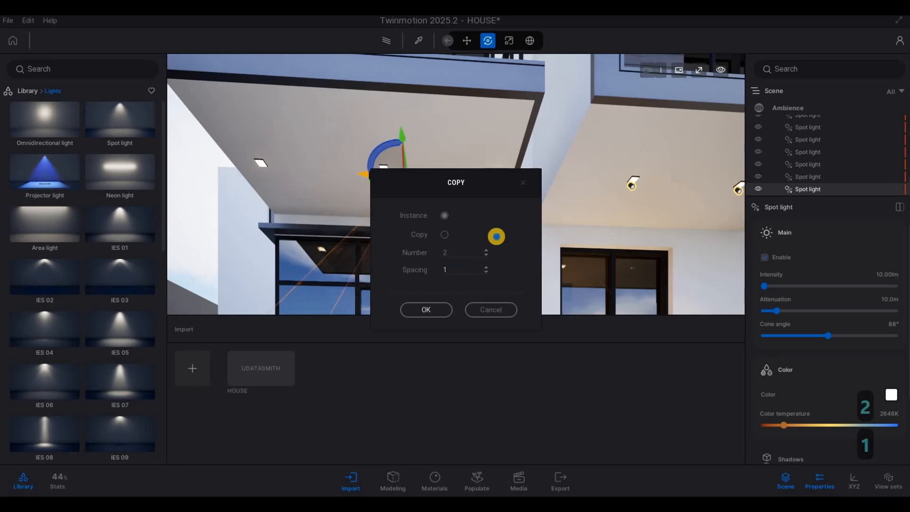
pyautogui.press('Return')
# Copy a single spot light up to the upper balcony underside.
pyautogui.press('a')
pyautogui.press('w')
pyautogui.press('q')
pyautogui.press('s')
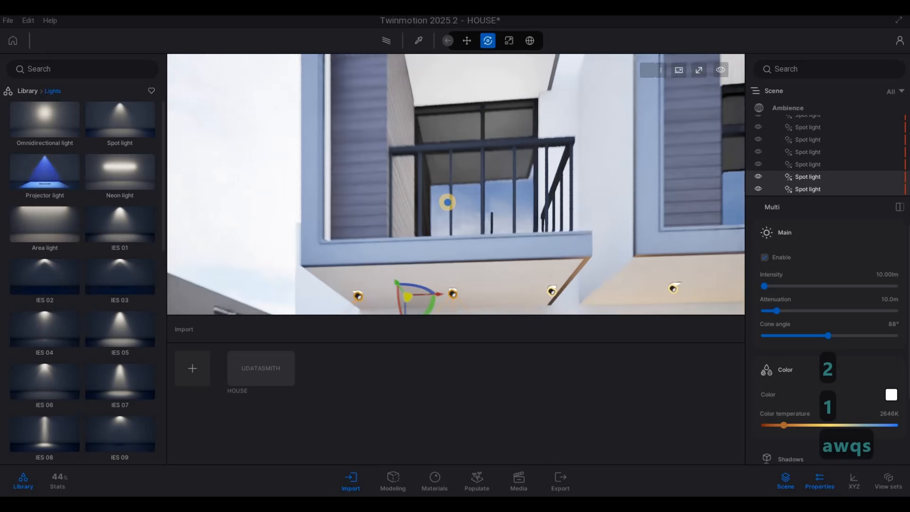
pyautogui.moveTo(448, 202); pyautogui.dragTo(450, 209, button='right')
pyautogui.press('s')
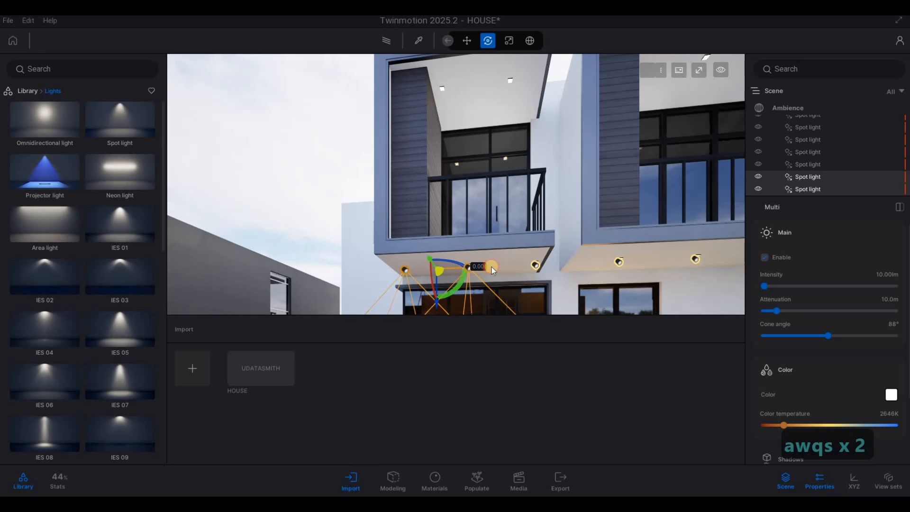
pyautogui.click(470, 266)
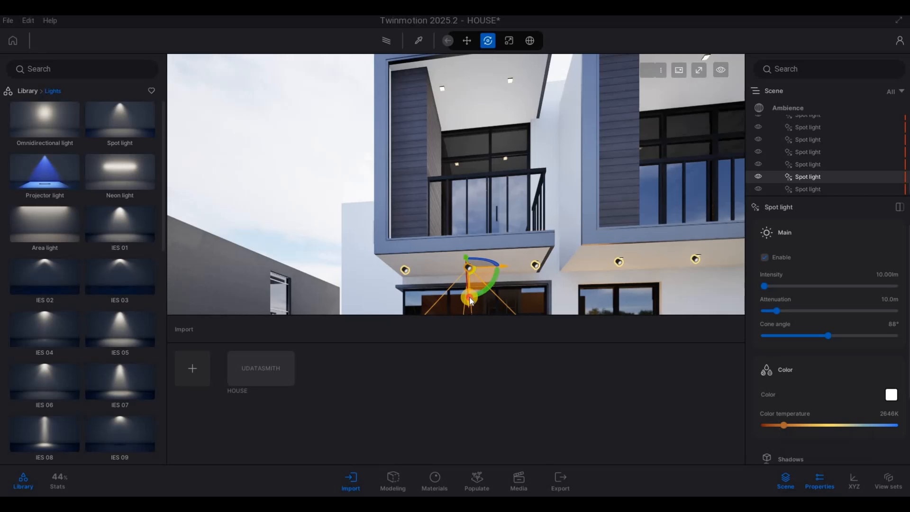
pyautogui.keyDown('shift'); pyautogui.moveTo(465, 134); pyautogui.dragTo(467, 138); pyautogui.keyUp('shift')
pyautogui.click(435, 309)
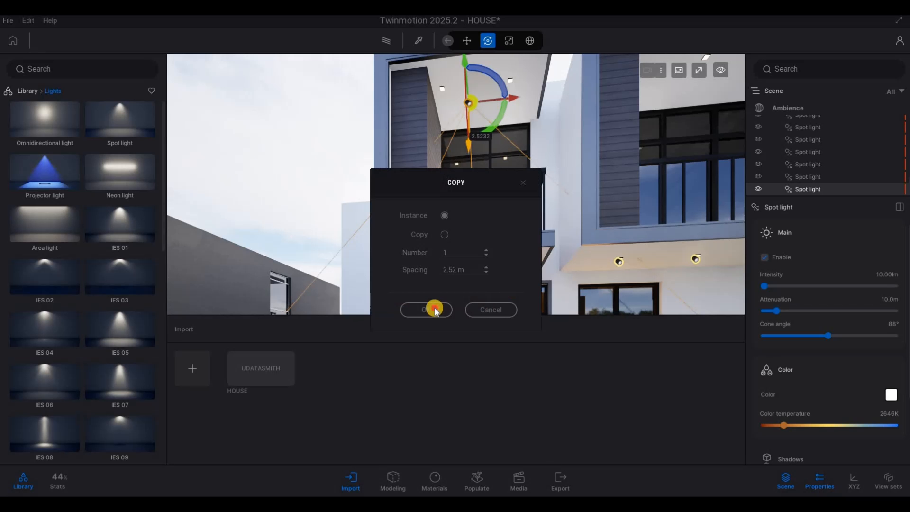
# Inspect the copied light under the upper canopy from several closer viewpoints.
pyautogui.press('w')
pyautogui.press('q')
pyautogui.moveTo(460, 148); pyautogui.dragTo(593, 81, button='right')
pyautogui.press('d')
pyautogui.press('w')
pyautogui.press('w')
pyautogui.press('w')
pyautogui.press('w')
pyautogui.press('w')
pyautogui.press('w')
pyautogui.press('w')
pyautogui.press('w')
pyautogui.press('w')
pyautogui.press('w')
pyautogui.press('w')
pyautogui.press('w')
pyautogui.press('w')
pyautogui.press('w')
pyautogui.press('w')
pyautogui.press('w')
pyautogui.press('w')
pyautogui.press('w')
pyautogui.press('q')
pyautogui.press('d')
pyautogui.press('w')
pyautogui.press('d')
pyautogui.press('a')
pyautogui.press('a')
pyautogui.press('a')
pyautogui.press('a')
pyautogui.press('a')
pyautogui.press('a')
pyautogui.press('a')
pyautogui.press('a')
pyautogui.press('a')
pyautogui.press('a')
pyautogui.moveTo(593, 81); pyautogui.dragTo(470, 139)
pyautogui.press('d')
pyautogui.press('w')
pyautogui.moveTo(315, 67); pyautogui.dragTo(407, 110, button='right')
pyautogui.press('d')
pyautogui.moveTo(416, 105); pyautogui.dragTo(484, 80)
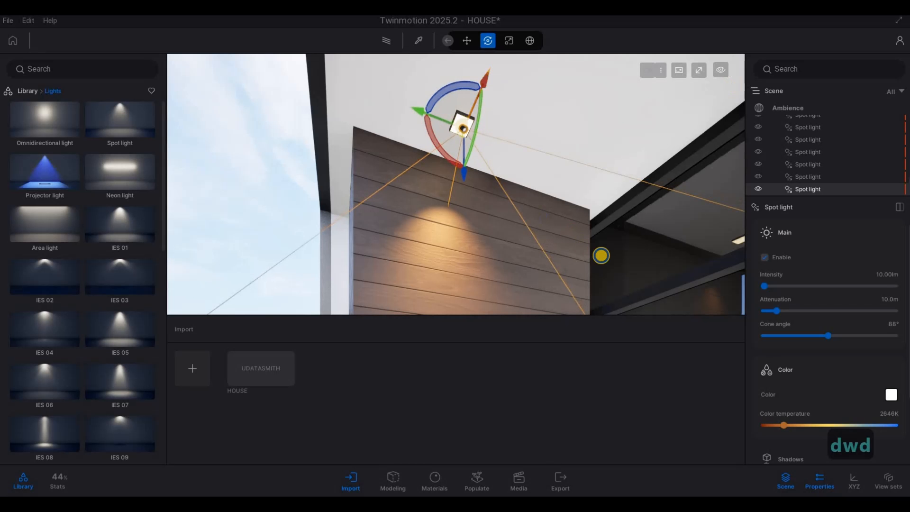
# Copy the upper canopy spot light once across the canopy underside.
pyautogui.press('a')
pyautogui.press('s')
pyautogui.press('a')
pyautogui.moveTo(601, 256); pyautogui.dragTo(449, 147, button='right')
pyautogui.press('s')
pyautogui.press('d')
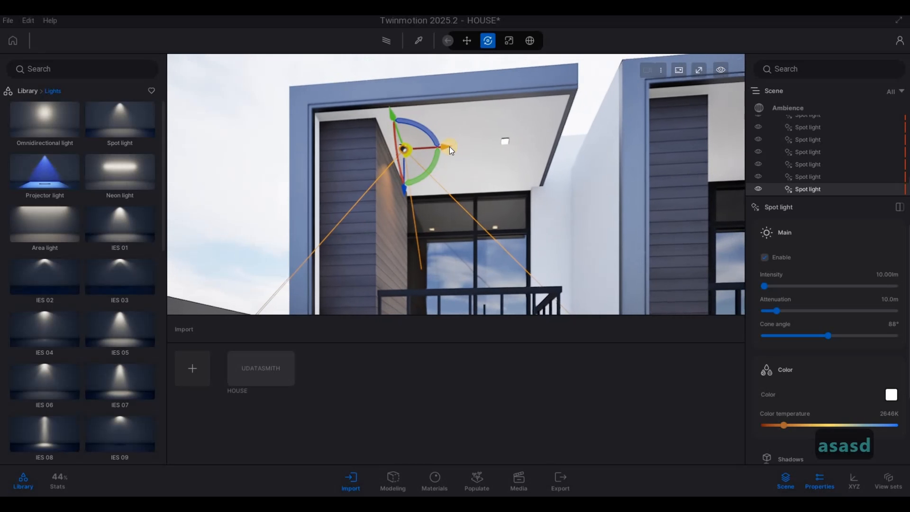
pyautogui.moveTo(450, 146); pyautogui.dragTo(472, 271)
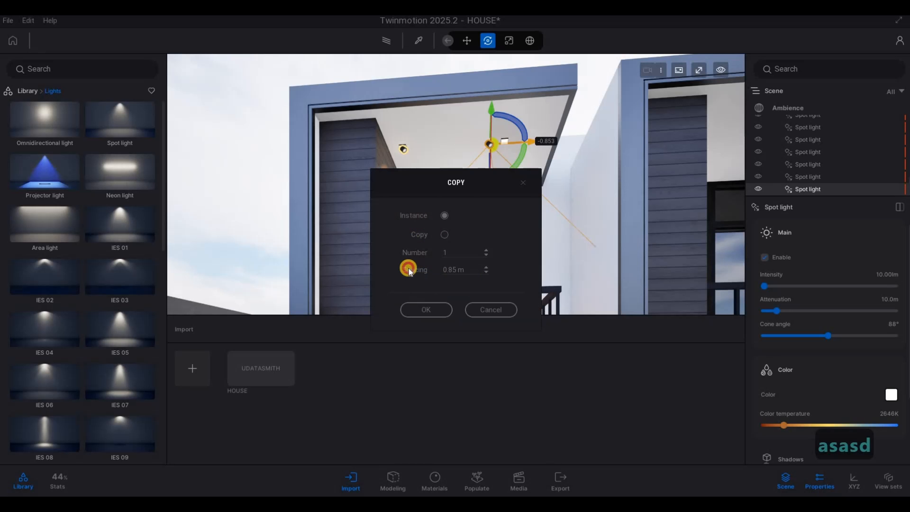
pyautogui.write('1')
pyautogui.click(429, 311)
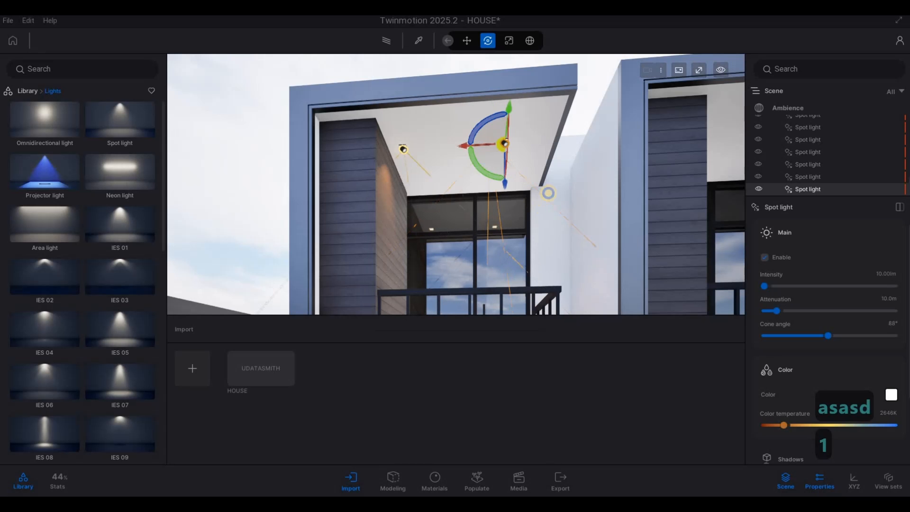
# Copy the spot light over to the neighbouring upper canopy underside.
pyautogui.press('d')
pyautogui.moveTo(549, 193); pyautogui.dragTo(496, 172, button='right')
pyautogui.press('s')
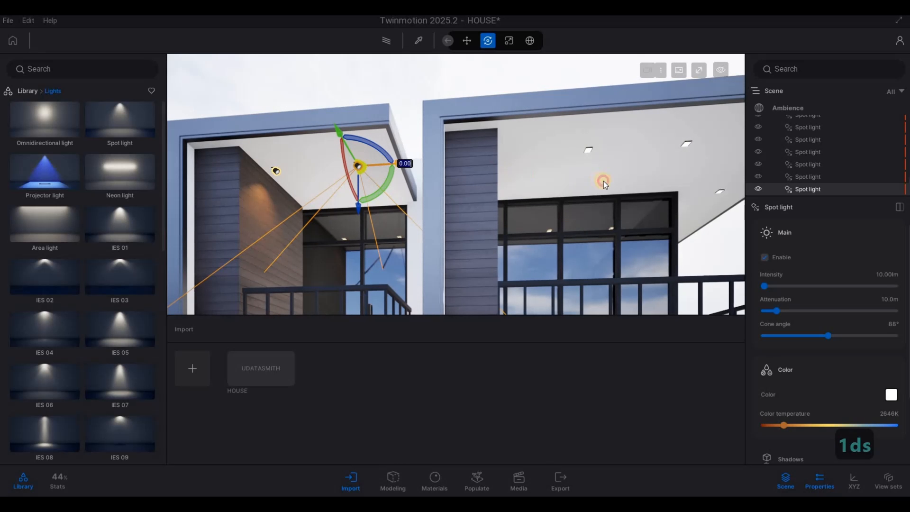
pyautogui.moveTo(604, 181); pyautogui.dragTo(627, 187)
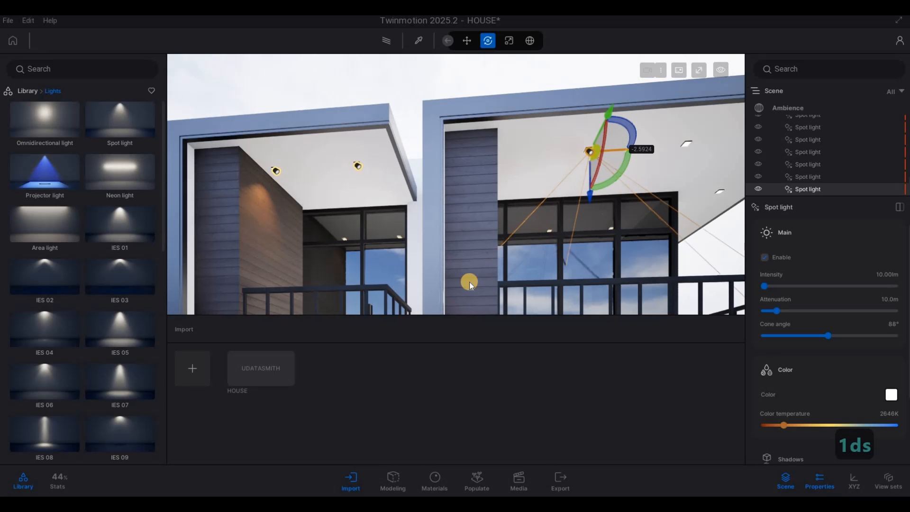
pyautogui.click(426, 309)
# Copy the new spot light into two instances 1.0 m apart along the canopy edge.
pyautogui.press('d')
pyautogui.press('d')
pyautogui.press('d')
pyautogui.press('s')
pyautogui.press('s')
pyautogui.press('s')
pyautogui.press('s')
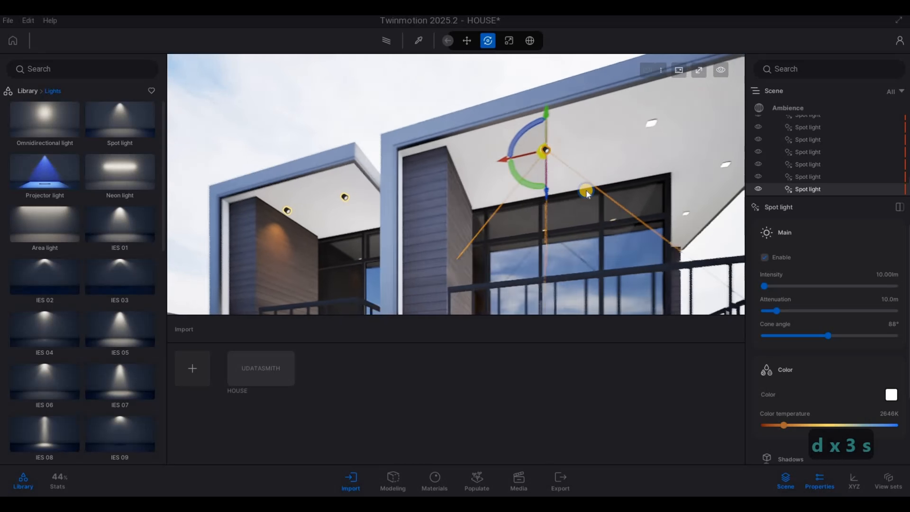
pyautogui.moveTo(445, 160); pyautogui.dragTo(415, 270)
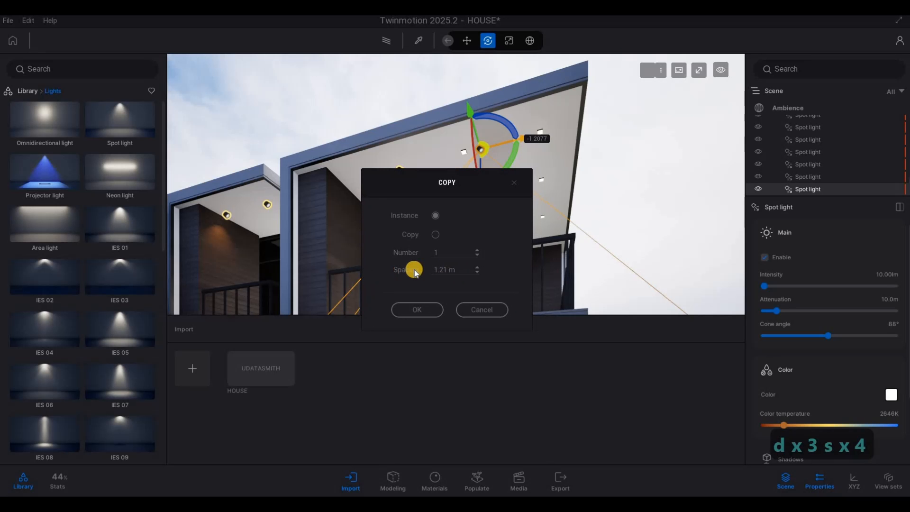
pyautogui.write('1')
pyautogui.click(425, 305)
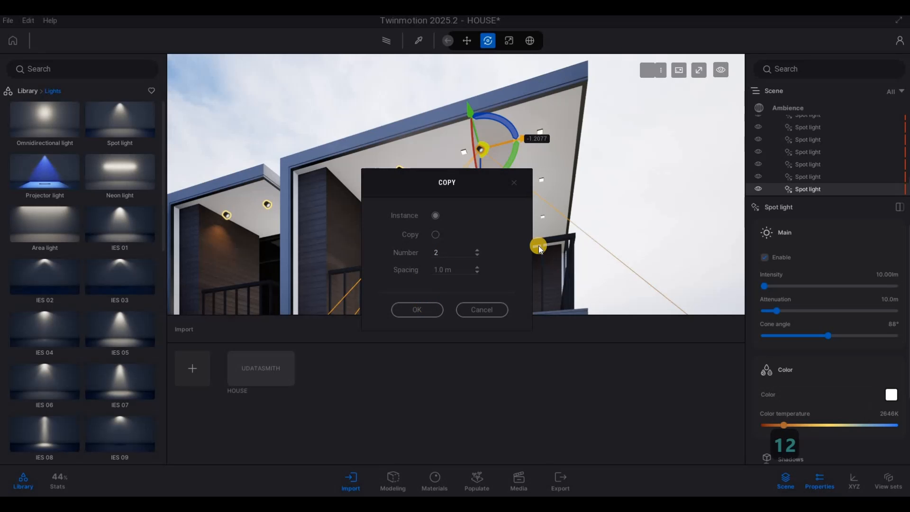
# Copy a spot light under the upper canopy into three instances along its edge.
pyautogui.press('d')
pyautogui.press('w')
pyautogui.press('w')
pyautogui.press('w')
pyautogui.moveTo(569, 204); pyautogui.dragTo(587, 107, button='right')
pyautogui.press('w')
pyautogui.press('w')
pyautogui.press('w')
pyautogui.press('w')
pyautogui.press('w')
pyautogui.press('w')
pyautogui.press('w')
pyautogui.press('w')
pyautogui.press('w')
pyautogui.press('w')
pyautogui.press('w')
pyautogui.press('w')
pyautogui.press('w')
pyautogui.press('w')
pyautogui.press('w')
pyautogui.press('w')
pyautogui.press('w')
pyautogui.press('w')
pyautogui.press('w')
pyautogui.click(469, 58)
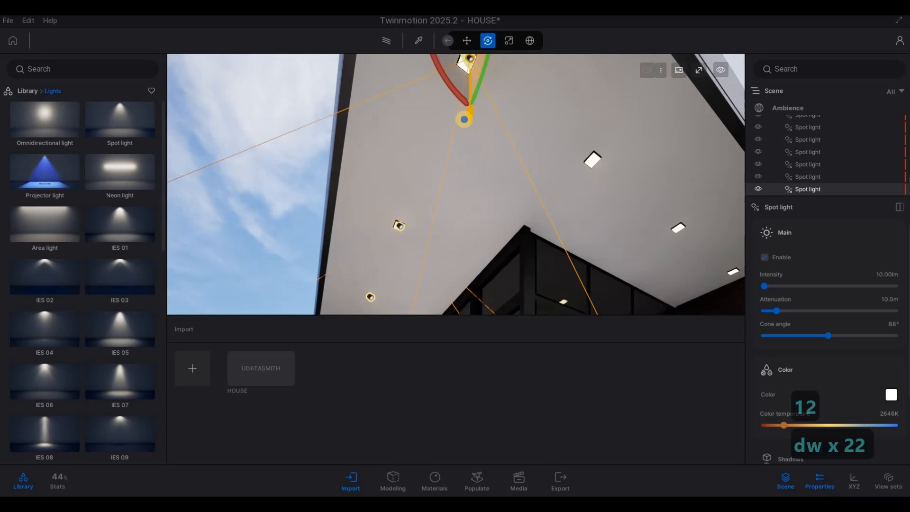
pyautogui.press('s')
pyautogui.press('d')
pyautogui.moveTo(463, 118); pyautogui.dragTo(372, 141, button='right')
pyautogui.press('s')
pyautogui.press('s')
pyautogui.press('s')
pyautogui.press('s')
pyautogui.press('d')
pyautogui.keyDown('alt'); pyautogui.moveTo(434, 147); pyautogui.dragTo(467, 267); pyautogui.keyUp('alt')
pyautogui.write('1')
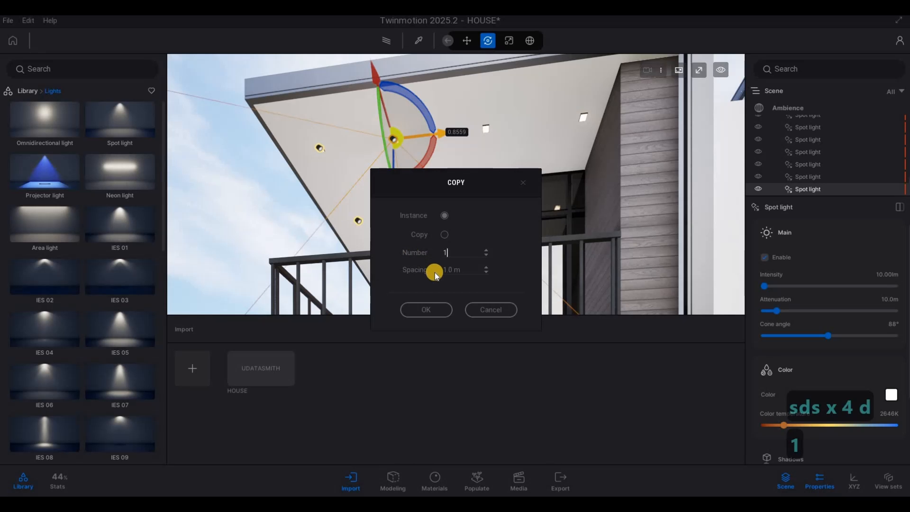
pyautogui.write('3')
pyautogui.click(441, 308)
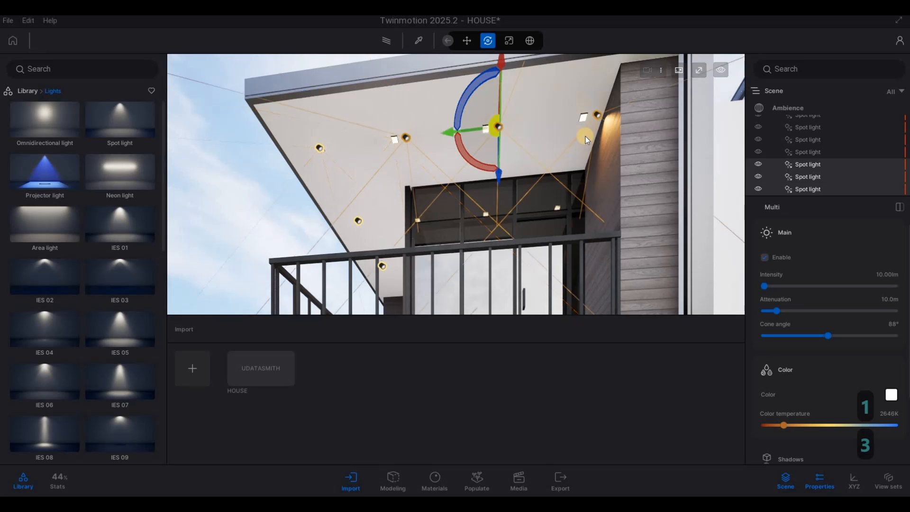
# Nudge the three new spot lights slightly along the canopy underside.
pyautogui.press('s')
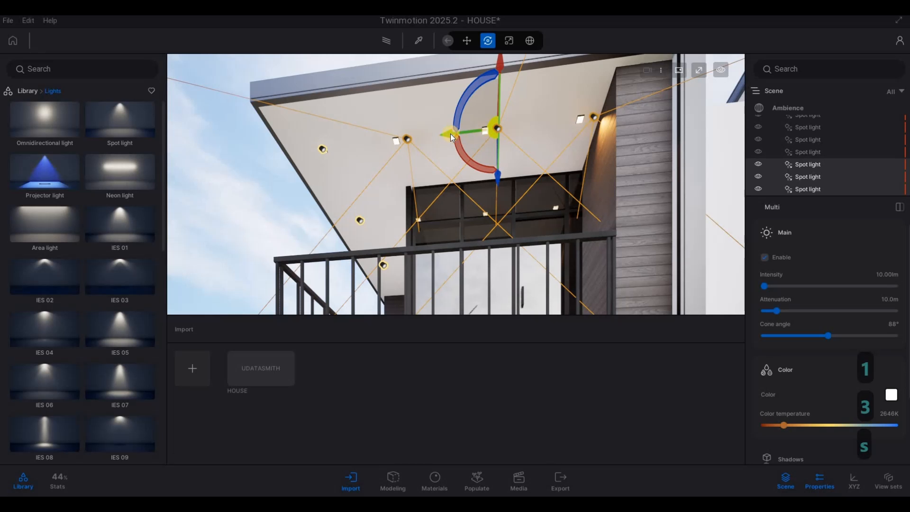
pyautogui.moveTo(441, 132); pyautogui.dragTo(435, 133)
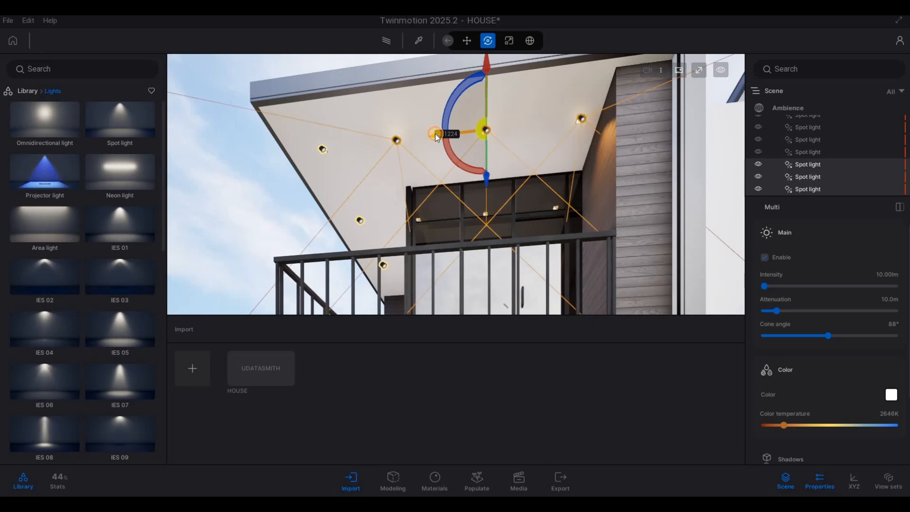
pyautogui.press('a')
pyautogui.press('s')
pyautogui.press('s')
pyautogui.press('s')
pyautogui.press('s')
pyautogui.press('s')
pyautogui.press('s')
pyautogui.press('s')
pyautogui.press('s')
pyautogui.press('s')
pyautogui.press('s')
pyautogui.press('s')
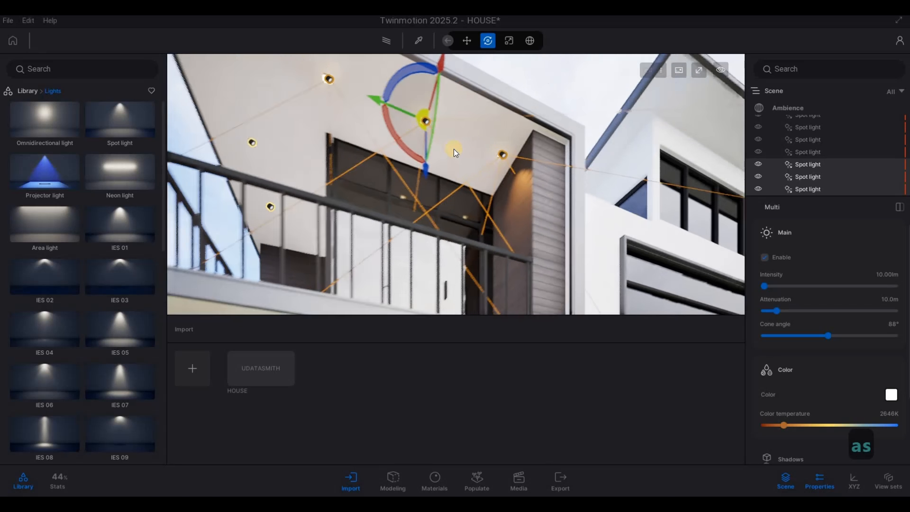
# Deselect the lights and view the whole house from a distance to review the light placement.
pyautogui.press('Escape')
pyautogui.press('Escape')
pyautogui.press('a')
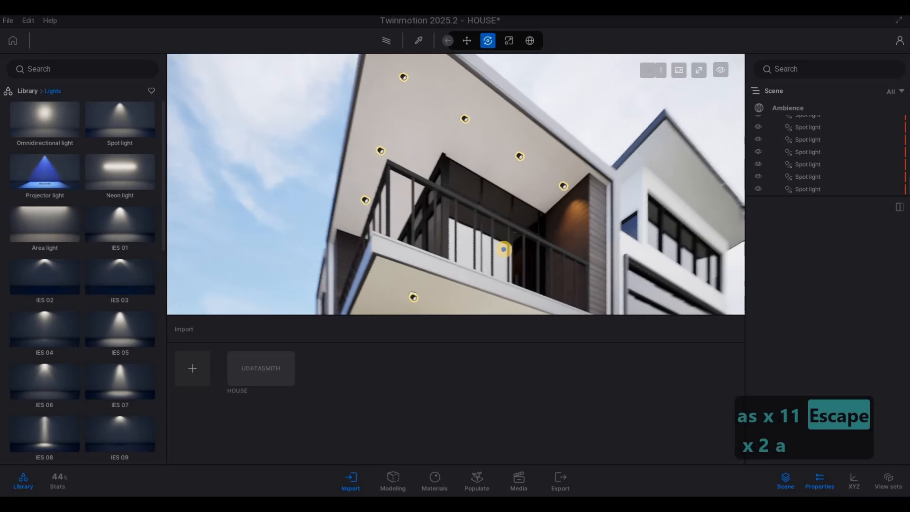
pyautogui.press('q')
pyautogui.press('q')
pyautogui.press('q')
pyautogui.press('q')
pyautogui.press('q')
pyautogui.press('q')
pyautogui.press('q')
pyautogui.press('q')
pyautogui.press('q')
pyautogui.press('q')
pyautogui.press('q')
pyautogui.press('q')
pyautogui.press('q')
pyautogui.press('q')
pyautogui.press('q')
pyautogui.press('q')
pyautogui.press('q')
pyautogui.press('q')
pyautogui.press('q')
pyautogui.press('q')
pyautogui.press('d')
pyautogui.press('w')
pyautogui.press('w')
pyautogui.press('w')
pyautogui.press('w')
pyautogui.press('w')
pyautogui.press('w')
pyautogui.press('w')
pyautogui.press('w')
pyautogui.press('w')
pyautogui.press('w')
pyautogui.press('w')
pyautogui.press('w')
pyautogui.press('w')
pyautogui.press('w')
pyautogui.press('w')
pyautogui.press('w')
pyautogui.press('w')
pyautogui.press('w')
pyautogui.press('w')
pyautogui.press('w')
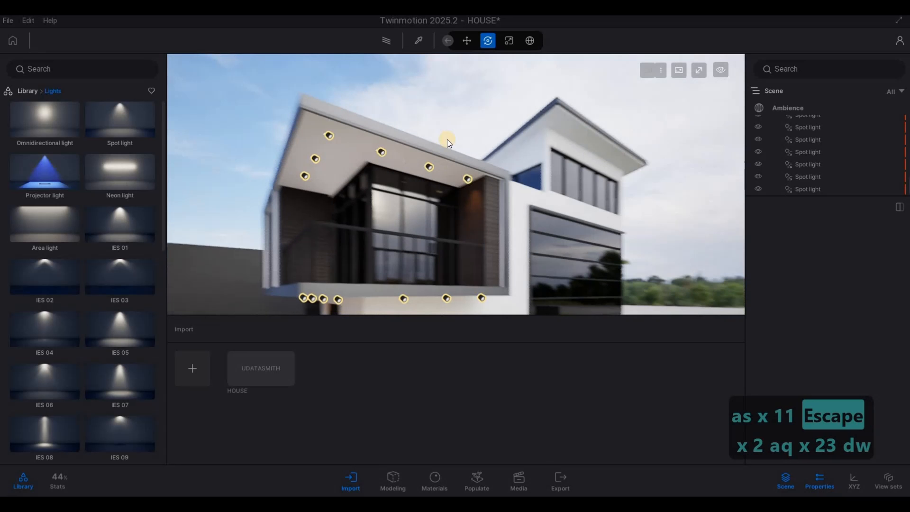
pyautogui.press('4')
pyautogui.press('d')
pyautogui.press('d')
pyautogui.press('d')
pyautogui.press('d')
pyautogui.press('d')
pyautogui.press('d')
pyautogui.press('d')
pyautogui.press('d')
pyautogui.press('d')
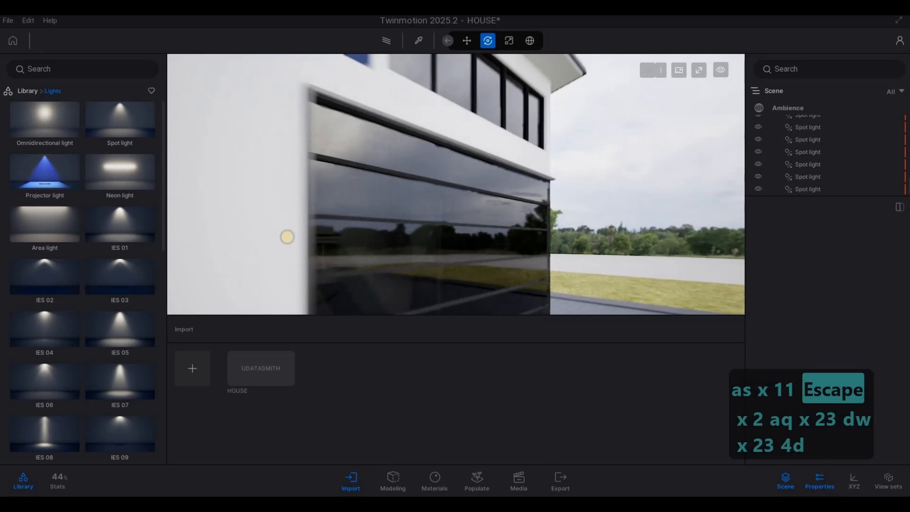
pyautogui.press('w')
pyautogui.press('s')
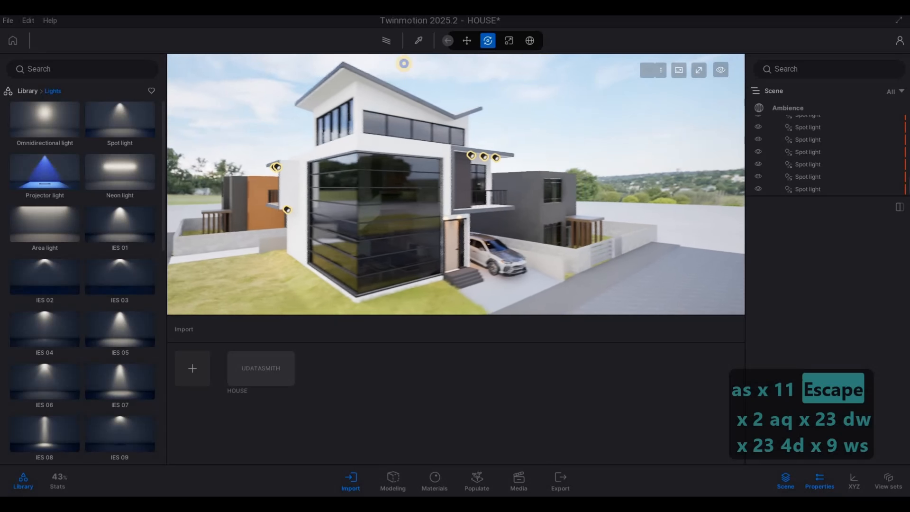
pyautogui.press('w')
pyautogui.press('e')
pyautogui.press('a')
pyautogui.press('s')
pyautogui.press('w')
pyautogui.press('s')
pyautogui.press('w')
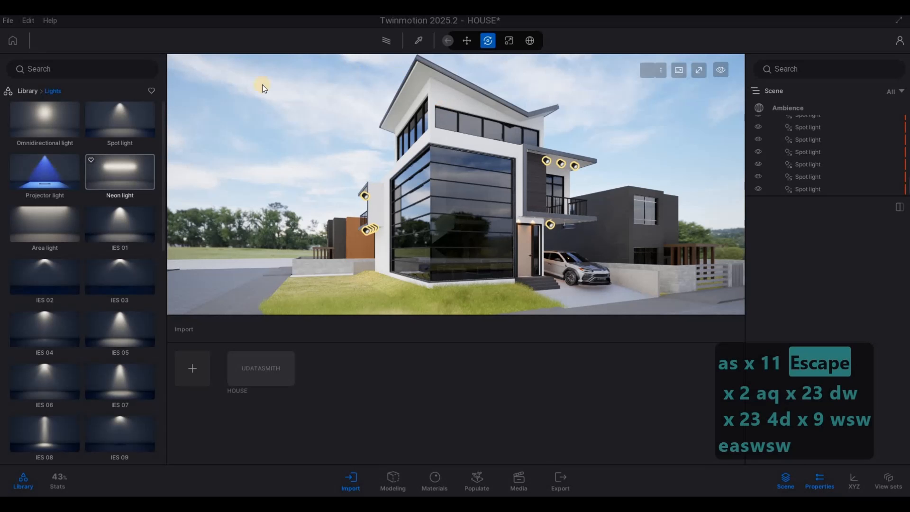
# Hide the light helpers and switch to the path-traced preview to evaluate the lighting.
pyautogui.click(389, 43)
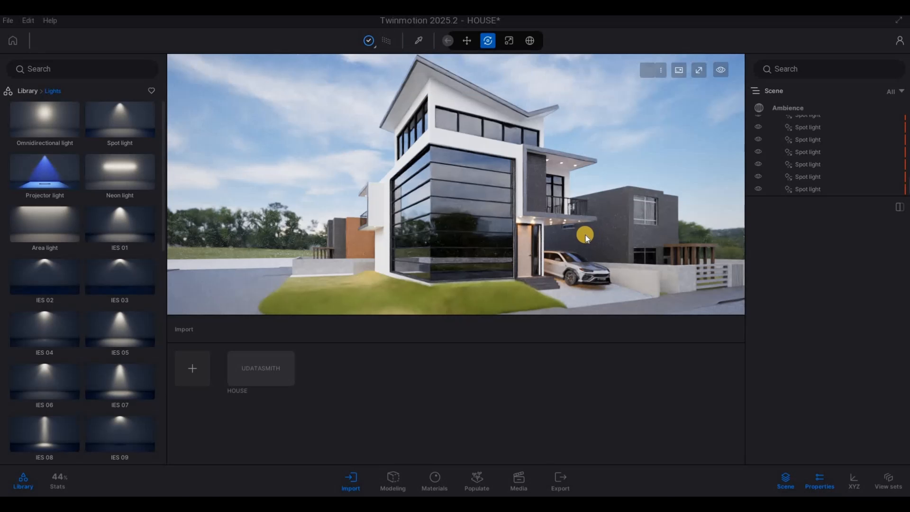
pyautogui.press('e')
pyautogui.press('e')
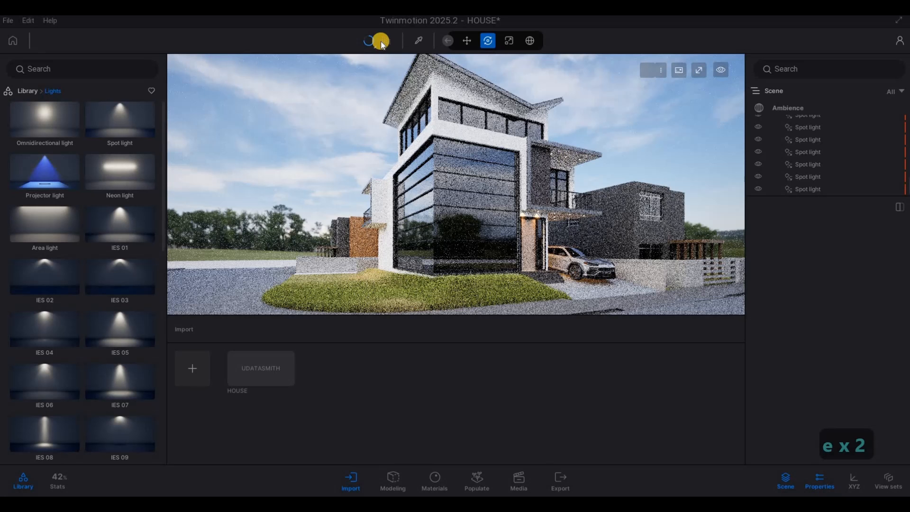
# Switch back from path tracing to the real-time preview and show the light helpers again.
pyautogui.click(380, 41)
pyautogui.press('F1')
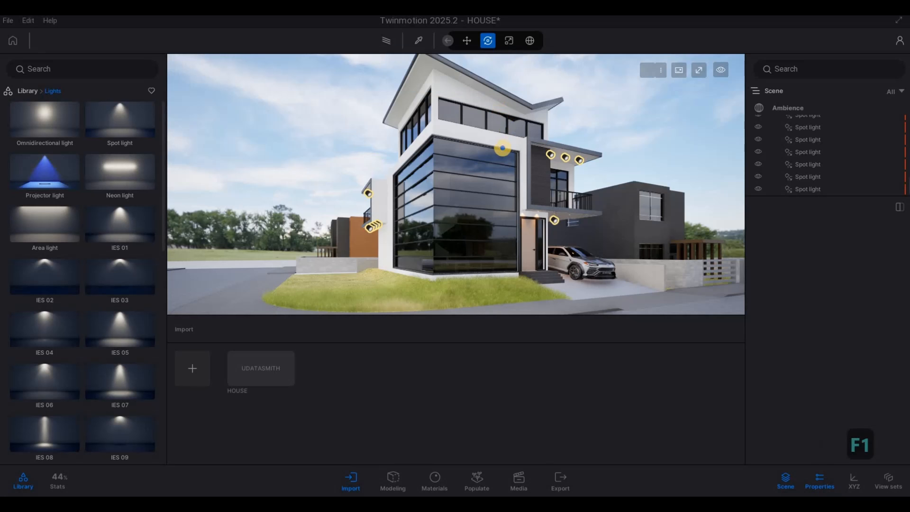
pyautogui.press('a')
pyautogui.press('d')
pyautogui.press('w')
# Open the Trees category of the vegetation library.
pyautogui.click(21, 90)
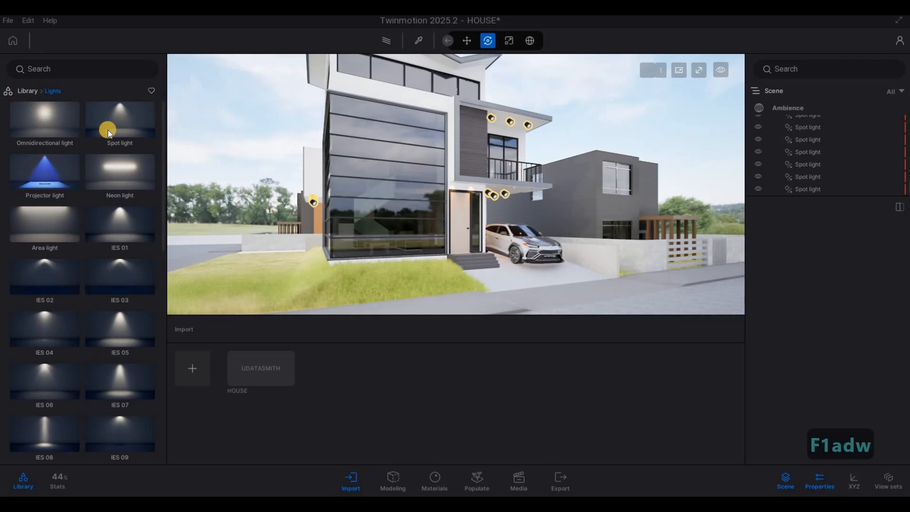
pyautogui.click(108, 131)
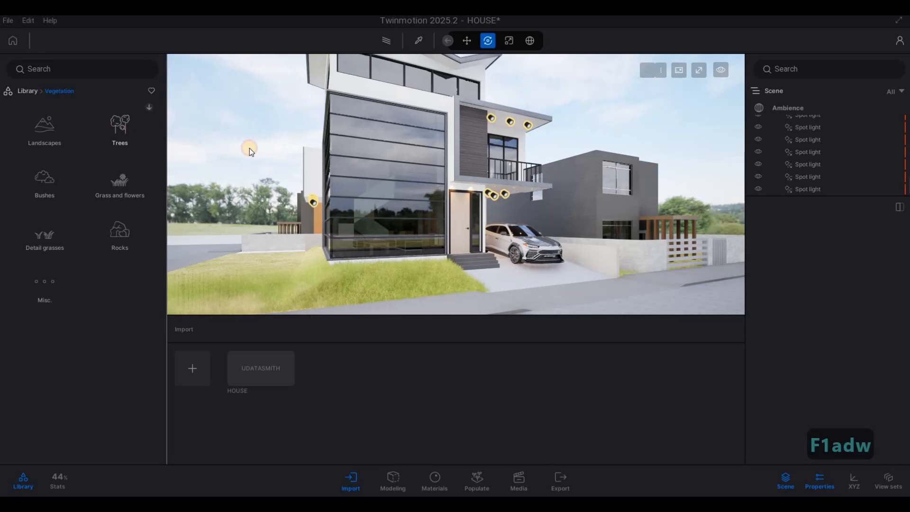
pyautogui.click(119, 128)
pyautogui.press('d')
pyautogui.press('d')
pyautogui.press('w')
pyautogui.press('d')
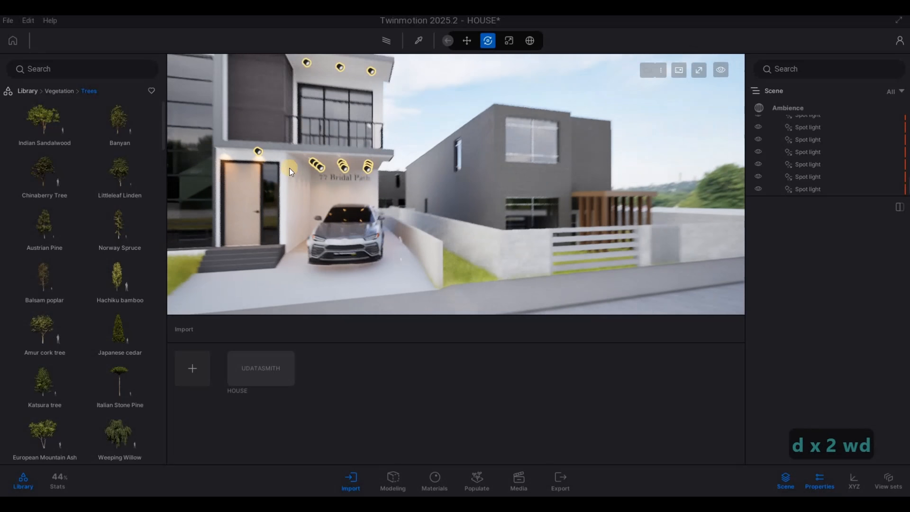
pyautogui.press('a')
pyautogui.moveTo(354, 262); pyautogui.dragTo(371, 269)
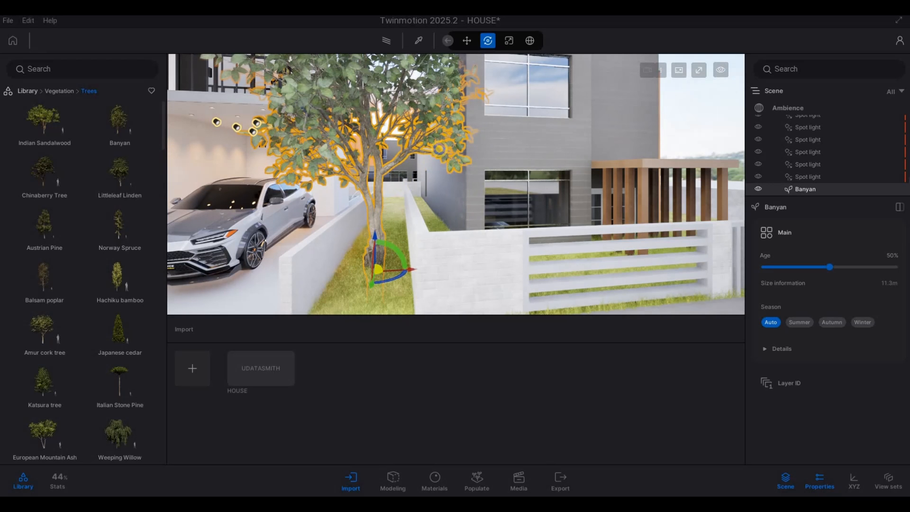
pyautogui.press('a')
pyautogui.press('s')
pyautogui.press('s')
pyautogui.press('s')
pyautogui.press('s')
pyautogui.press('s')
pyautogui.press('s')
pyautogui.press('s')
pyautogui.press('s')
pyautogui.press('s')
pyautogui.press('s')
pyautogui.press('s')
pyautogui.press('s')
pyautogui.press('s')
pyautogui.press('s')
pyautogui.press('s')
pyautogui.press('s')
pyautogui.press('s')
pyautogui.press('s')
pyautogui.press('s')
pyautogui.press('s')
pyautogui.press('s')
pyautogui.press('s')
pyautogui.press('s')
pyautogui.press('s')
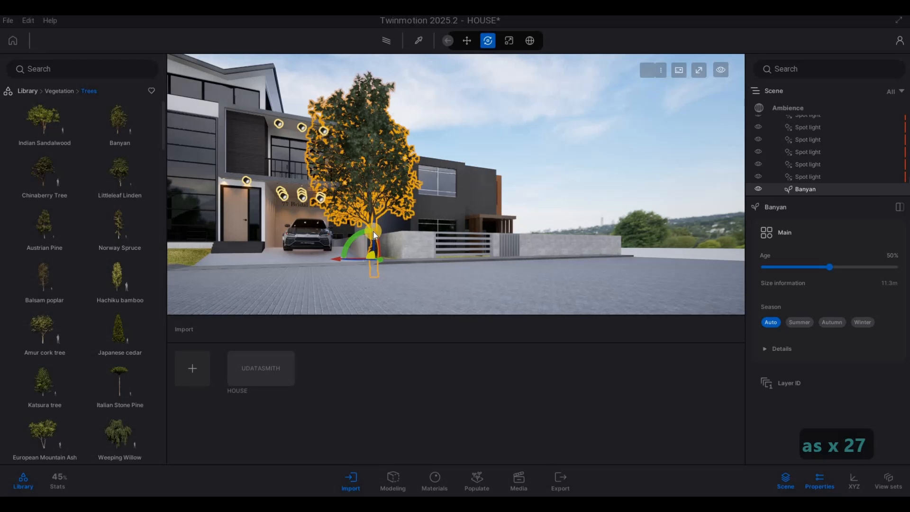
pyautogui.press('Delete')
pyautogui.press('Escape')
pyautogui.press('Escape')
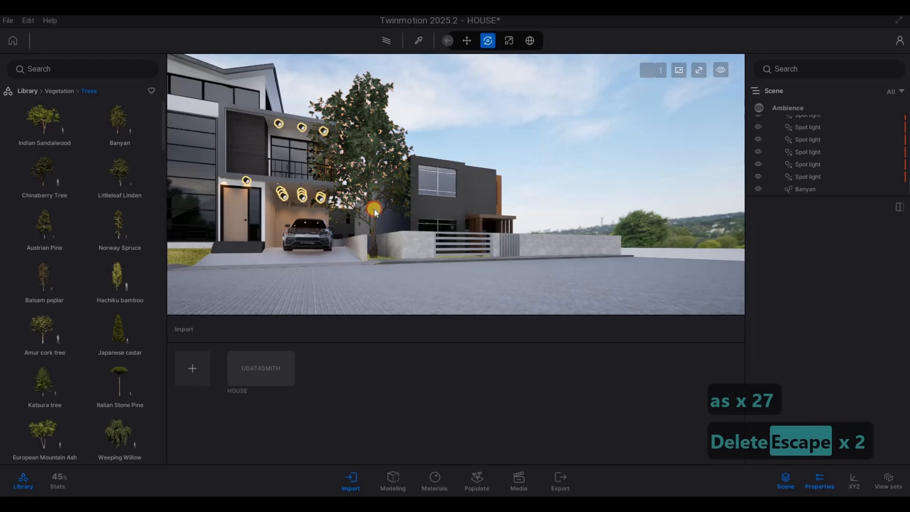
pyautogui.press('Delete')
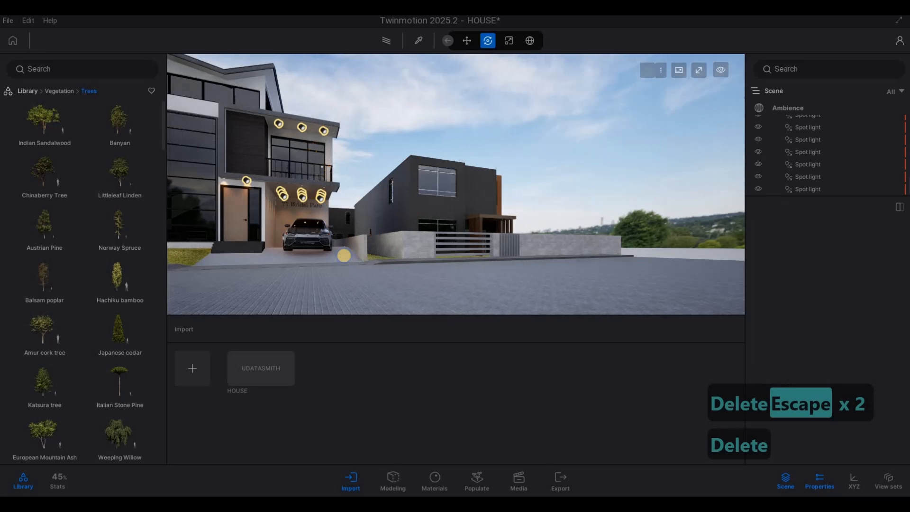
# Place a Banyan tree on the lawn behind the side boundary wall.
pyautogui.press('w')
pyautogui.press('w')
pyautogui.press('w')
pyautogui.press('w')
pyautogui.press('w')
pyautogui.press('a')
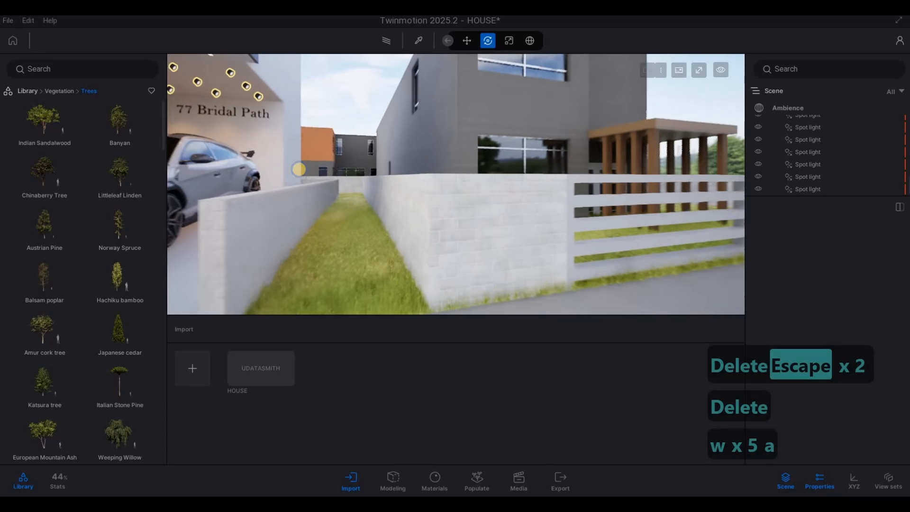
pyautogui.press('a')
pyautogui.press('a')
pyautogui.press('a')
pyautogui.press('a')
pyautogui.press('a')
pyautogui.press('a')
pyautogui.press('a')
pyautogui.press('a')
pyautogui.press('a')
pyautogui.press('a')
pyautogui.press('a')
pyautogui.press('a')
pyautogui.press('a')
pyautogui.press('a')
pyautogui.press('a')
pyautogui.press('a')
pyautogui.press('a')
pyautogui.press('a')
pyautogui.press('a')
pyautogui.press('a')
pyautogui.press('a')
pyautogui.press('a')
pyautogui.press('a')
pyautogui.press('a')
pyautogui.press('a')
pyautogui.press('a')
pyautogui.press('a')
pyautogui.press('a')
pyautogui.press('a')
pyautogui.press('a')
pyautogui.press('a')
pyautogui.press('a')
pyautogui.press('a')
pyautogui.press('w')
pyautogui.press('w')
pyautogui.press('w')
pyautogui.press('w')
pyautogui.press('w')
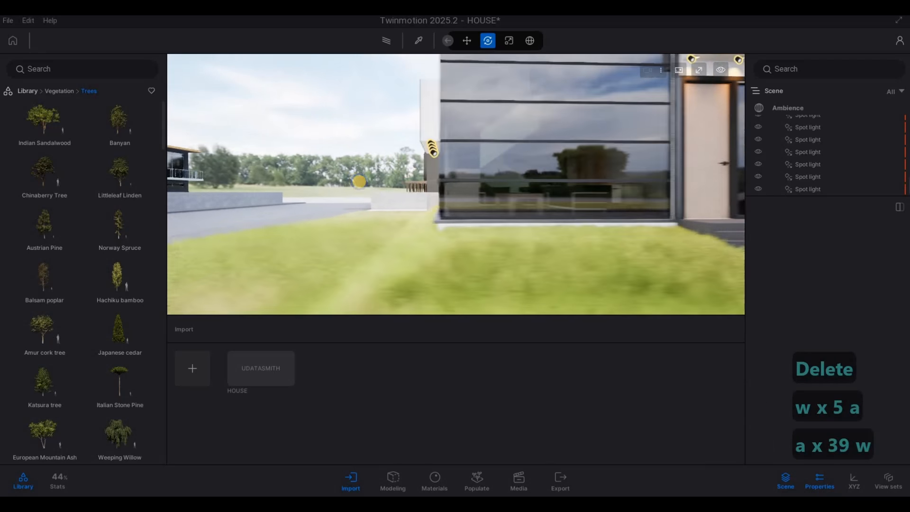
pyautogui.press('q')
pyautogui.press('a')
pyautogui.press('a')
pyautogui.press('a')
pyautogui.press('a')
pyautogui.press('a')
pyautogui.press('a')
pyautogui.press('a')
pyautogui.press('a')
pyautogui.press('a')
pyautogui.press('a')
pyautogui.press('a')
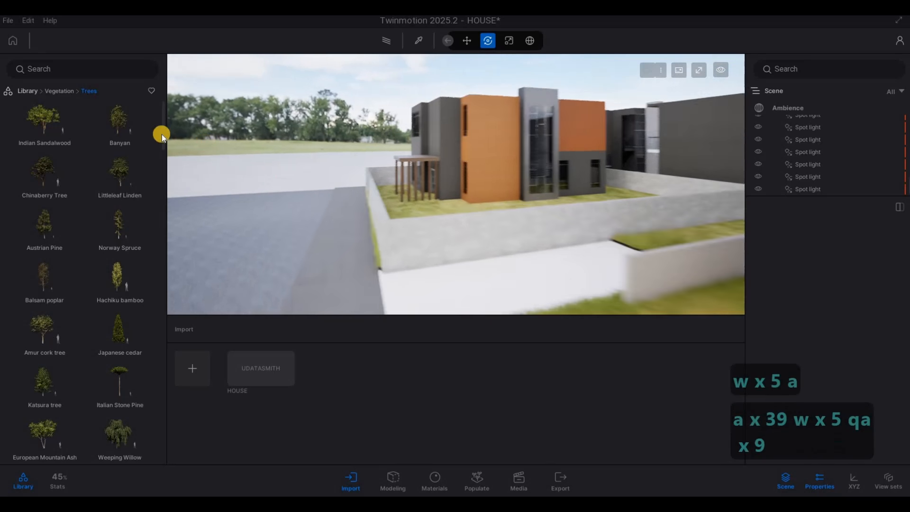
pyautogui.moveTo(120, 124); pyautogui.dragTo(463, 230)
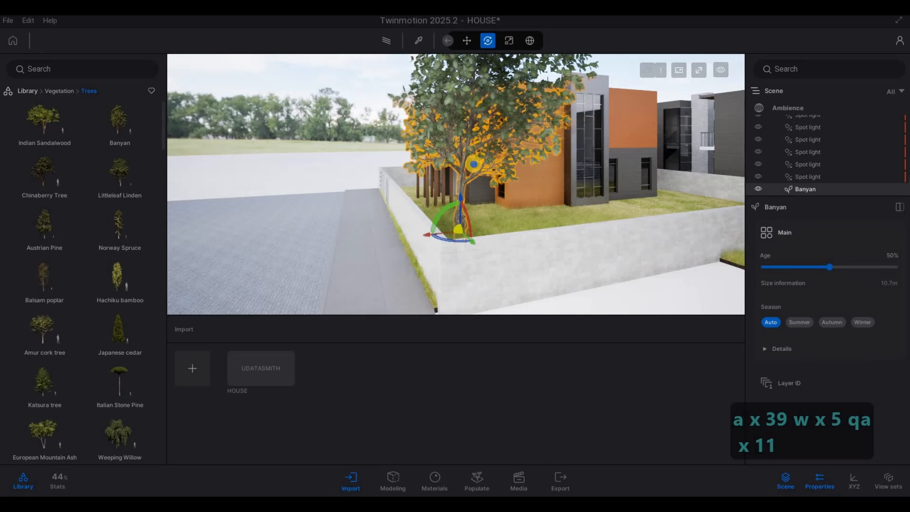
# Place a Balsam poplar on the side lawn next to the house's stone pillar.
pyautogui.press('d')
pyautogui.press('w')
pyautogui.press('e')
pyautogui.press('s')
pyautogui.press('s')
pyautogui.press('s')
pyautogui.press('s')
pyautogui.press('s')
pyautogui.press('s')
pyautogui.press('s')
pyautogui.press('s')
pyautogui.press('s')
pyautogui.press('s')
pyautogui.press('s')
pyautogui.press('s')
pyautogui.press('s')
pyautogui.press('s')
pyautogui.press('s')
pyautogui.press('s')
pyautogui.press('a')
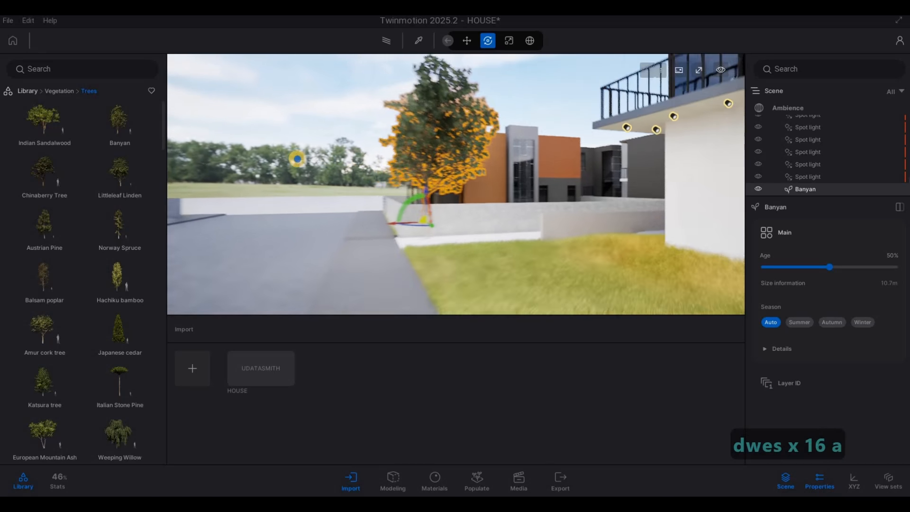
pyautogui.press('a')
pyautogui.press('w')
pyautogui.press('w')
pyautogui.press('w')
pyautogui.press('w')
pyautogui.press('w')
pyautogui.press('w')
pyautogui.press('w')
pyautogui.press('w')
pyautogui.press('w')
pyautogui.press('d')
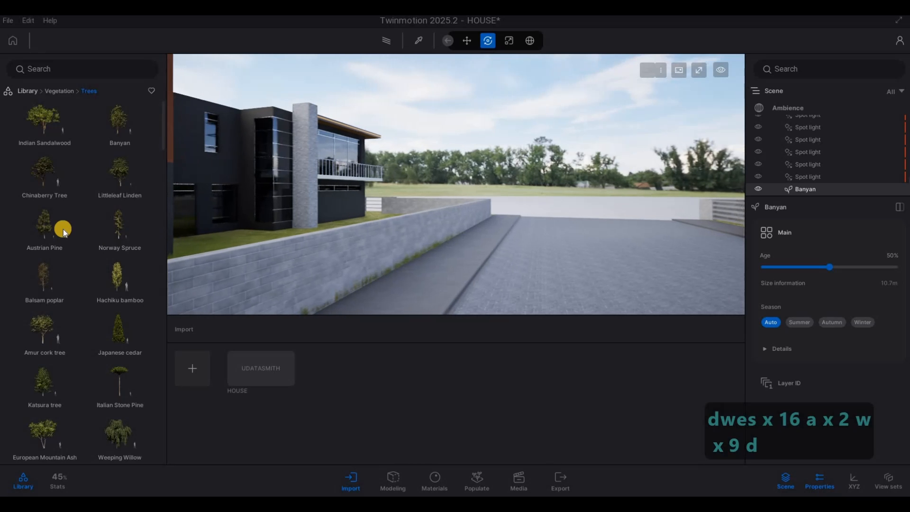
pyautogui.moveTo(44, 279)
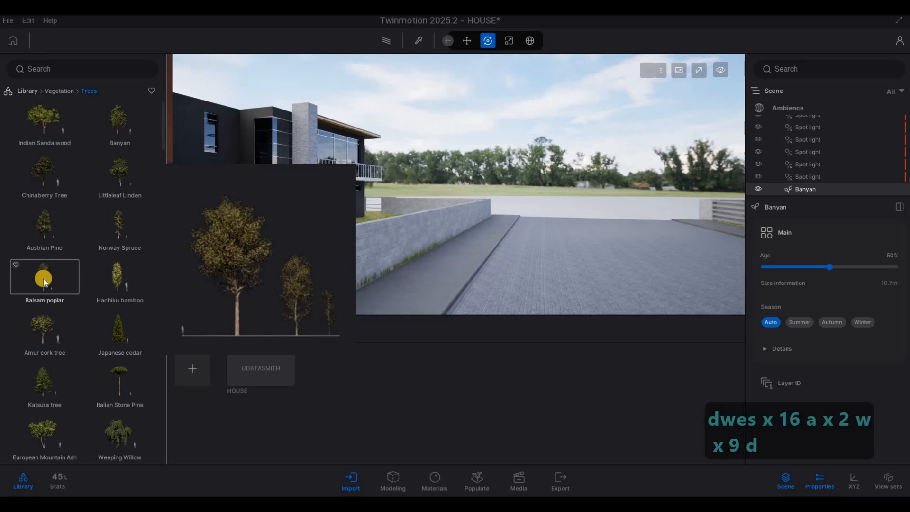
pyautogui.press('s')
pyautogui.press('d')
pyautogui.press('s')
pyautogui.press('w')
pyautogui.press('a')
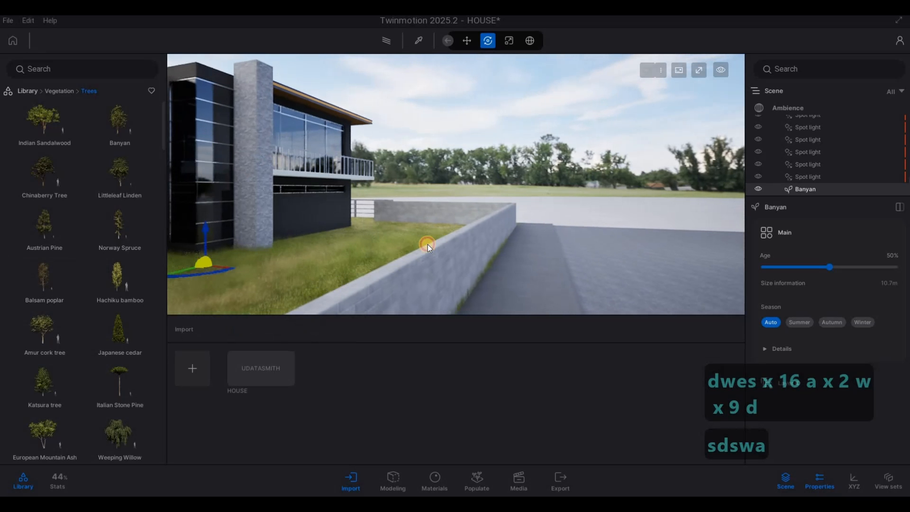
pyautogui.click(438, 233)
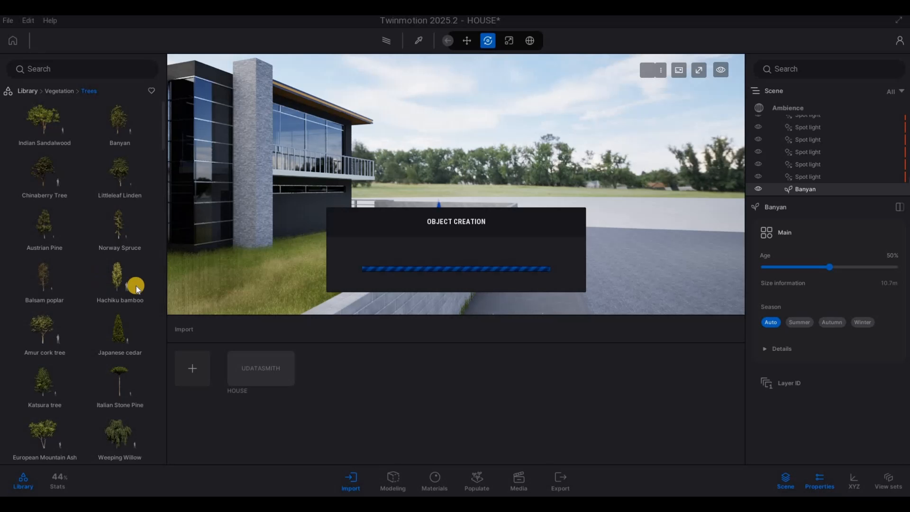
# Plant three Japanese cedars along the side boundary wall beside the driveway.
pyautogui.press('a')
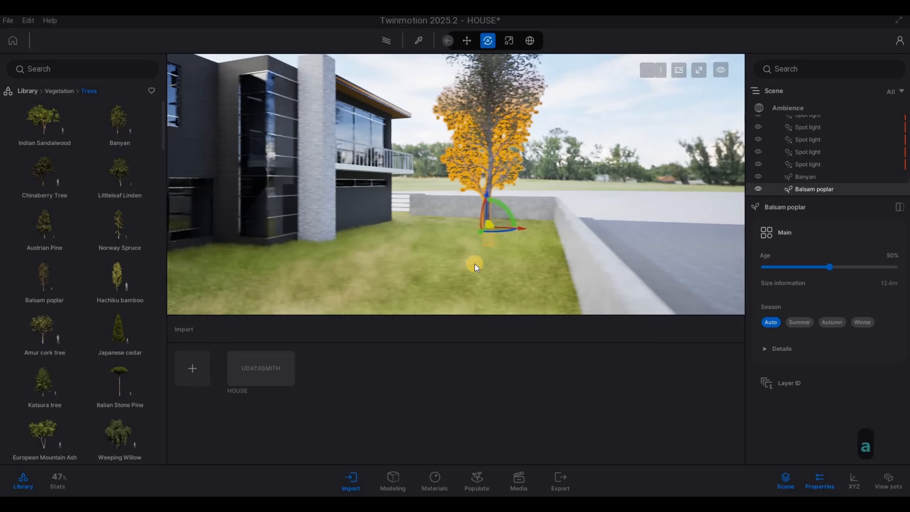
pyautogui.press('w')
pyautogui.press('d')
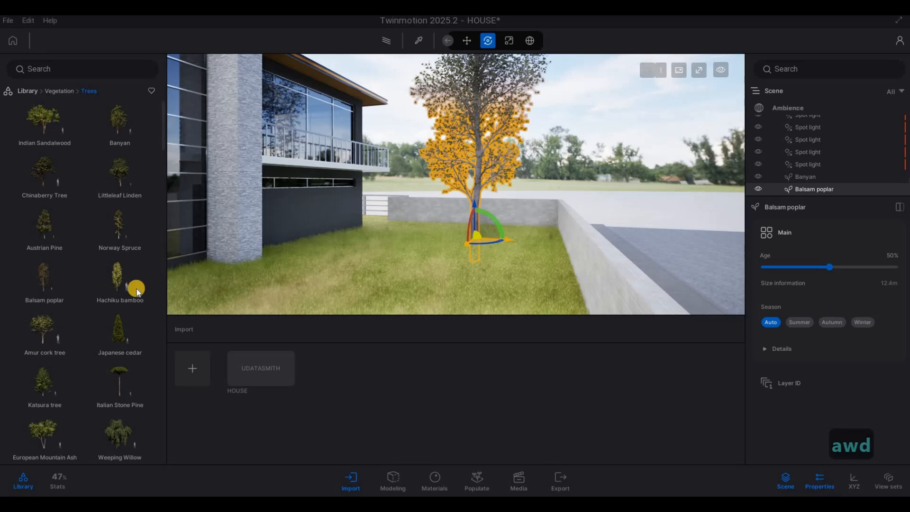
pyautogui.click(116, 327)
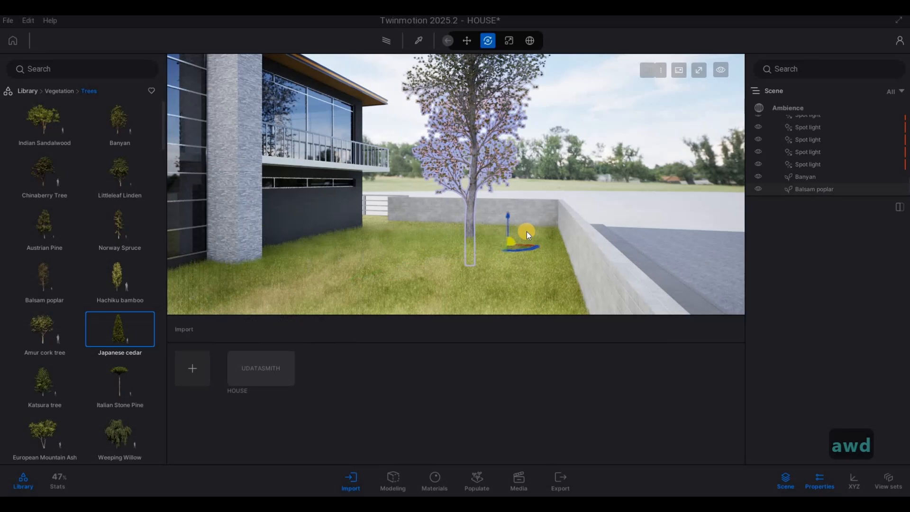
pyautogui.click(512, 238)
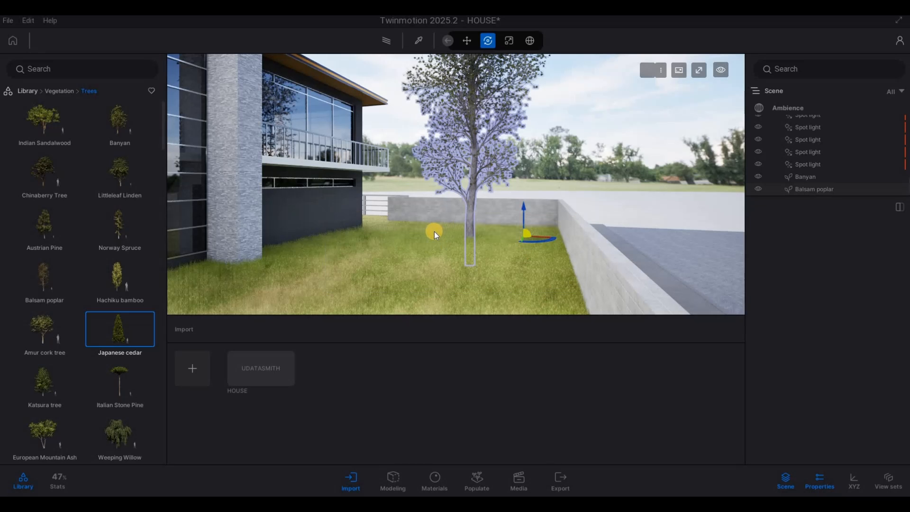
pyautogui.press('s')
pyautogui.press('d')
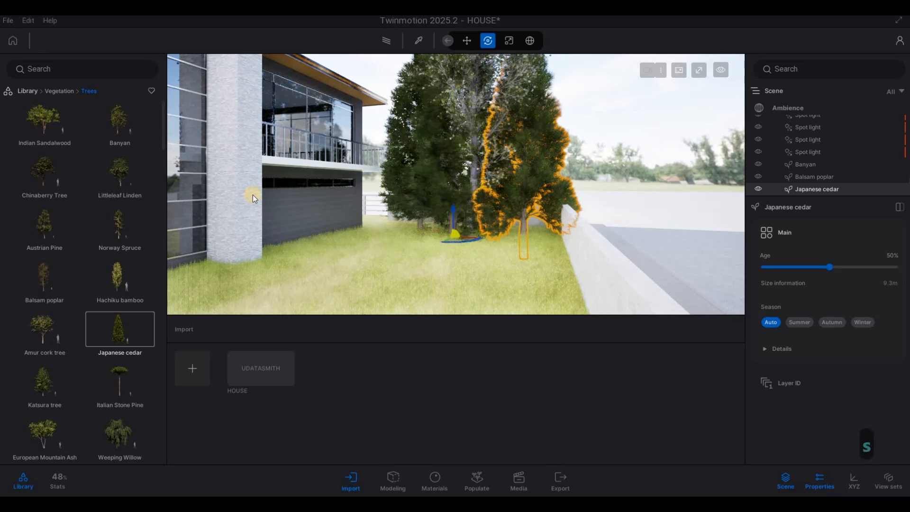
pyautogui.press('d')
pyautogui.press('w')
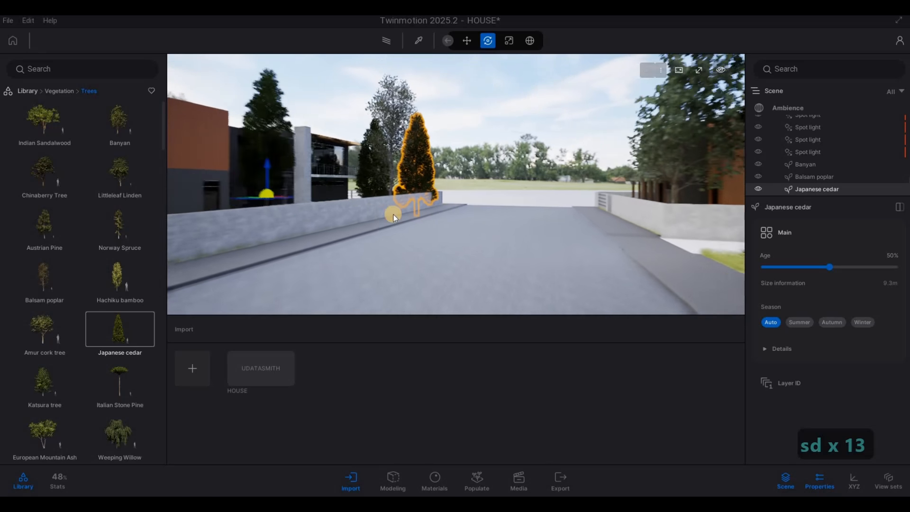
pyautogui.press('d')
pyautogui.press('w')
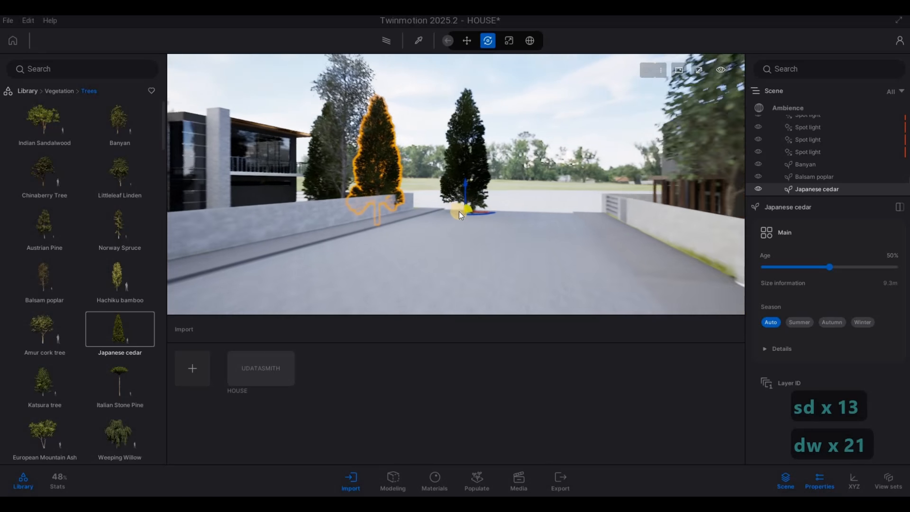
pyautogui.moveTo(414, 218); pyautogui.dragTo(386, 218)
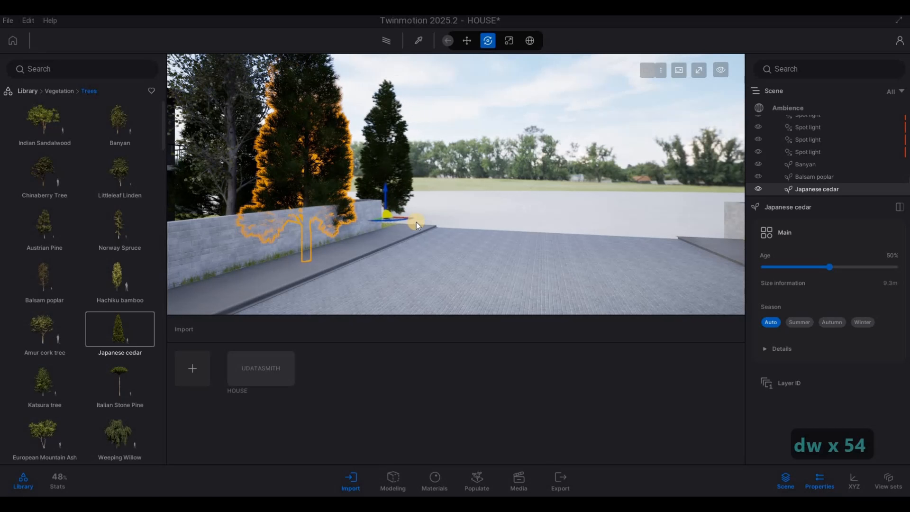
pyautogui.press('s')
pyautogui.press('s')
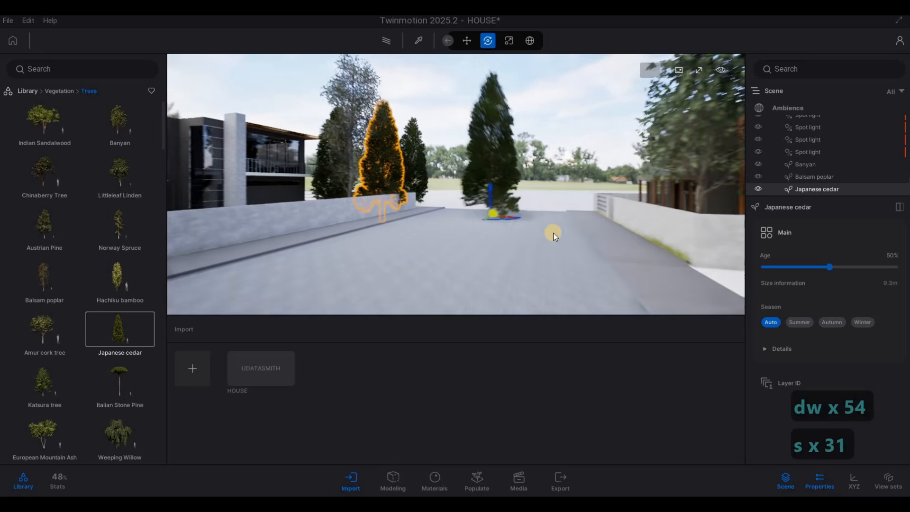
pyautogui.press('Escape')
# Place a European Mountain Ash on the lawn strip beside the garage driveway.
pyautogui.press('d')
pyautogui.press('w')
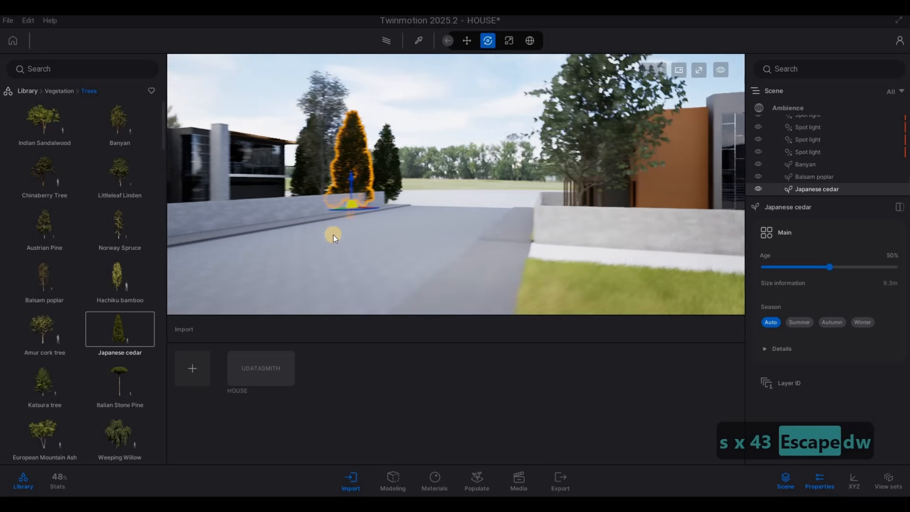
pyautogui.press('a')
pyautogui.press('d')
pyautogui.moveTo(51, 379)
pyautogui.press('s')
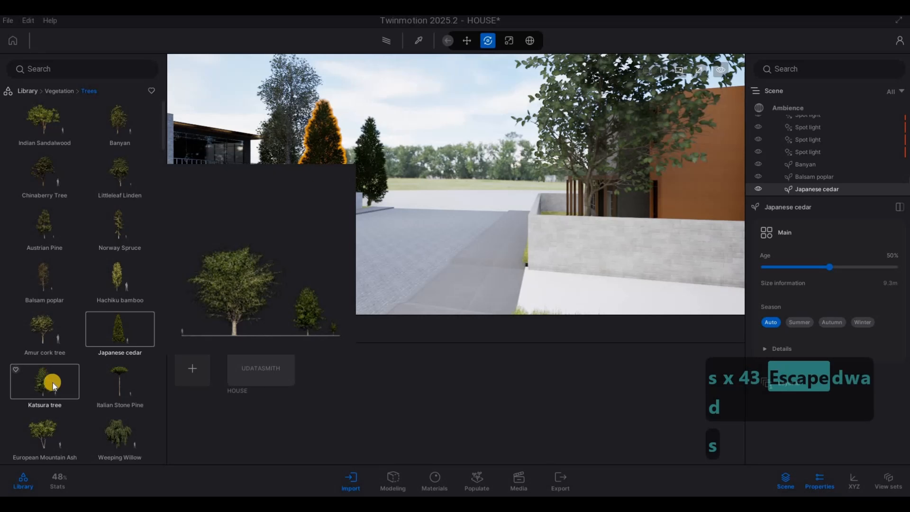
pyautogui.press('d')
pyautogui.press('s')
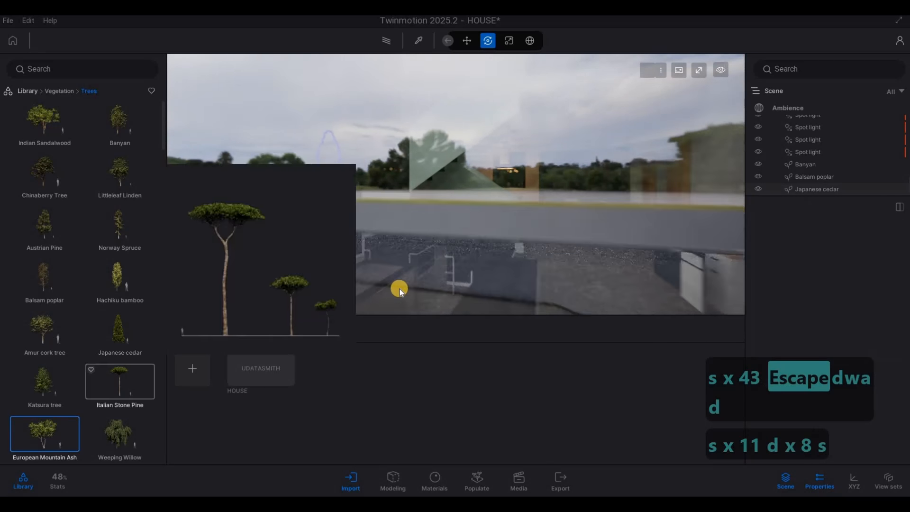
pyautogui.press('d')
pyautogui.press('a')
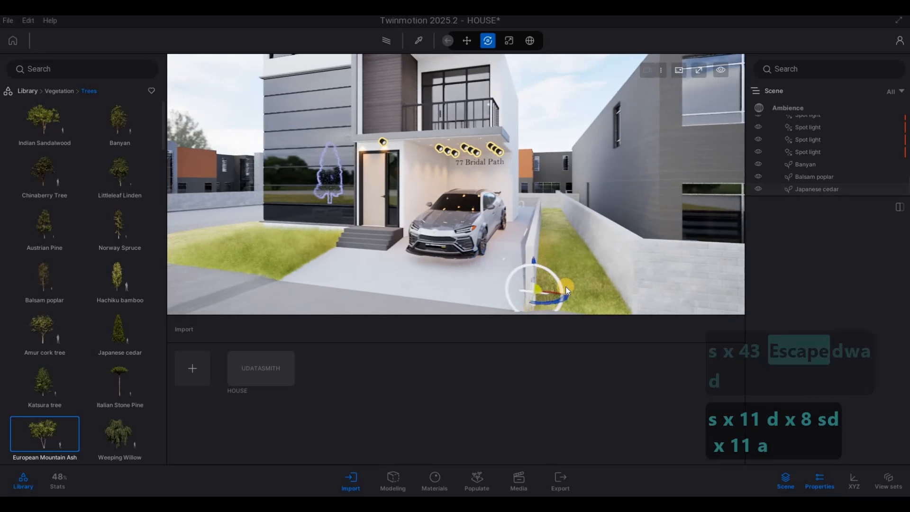
pyautogui.click(551, 309)
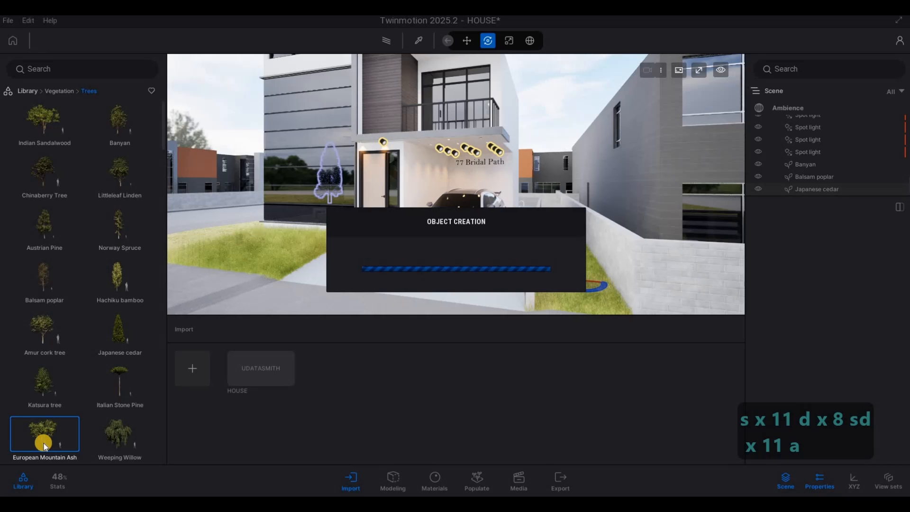
# Set the European Mountain Ash's age to 19%.
pyautogui.press('a')
pyautogui.press('a')
pyautogui.press('s')
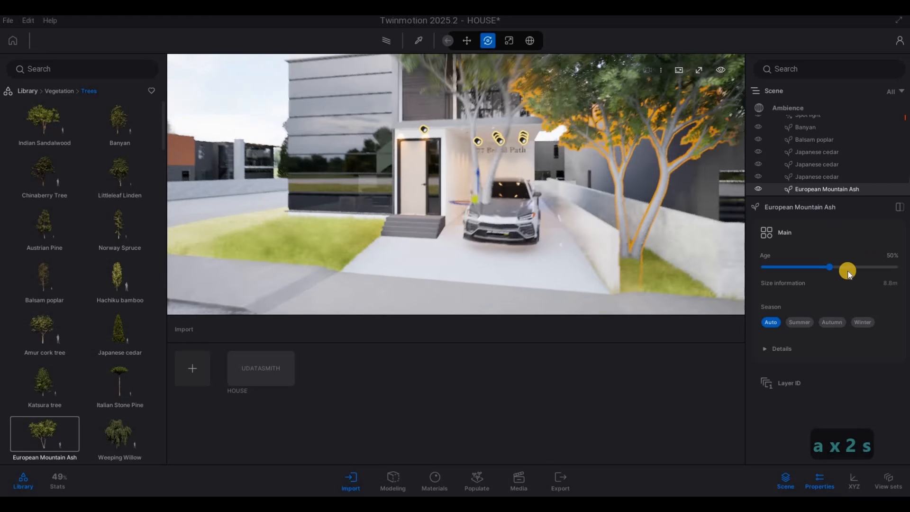
pyautogui.press('s')
pyautogui.press('s')
pyautogui.press('s')
pyautogui.press('s')
pyautogui.press('s')
pyautogui.press('s')
pyautogui.press('s')
pyautogui.moveTo(827, 268); pyautogui.dragTo(789, 271)
# View the ash tree beside the driveway from the street to check its placement.
pyautogui.press('a')
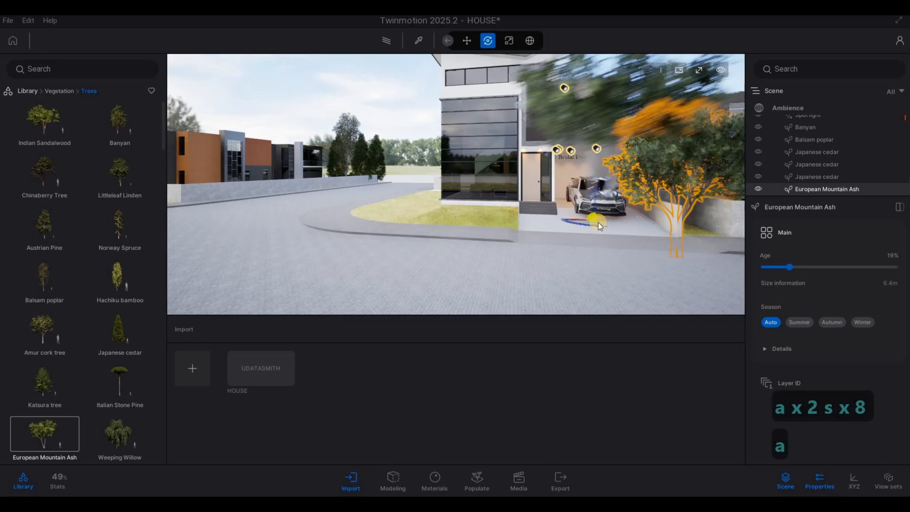
pyautogui.press('s')
pyautogui.press('d')
pyautogui.press('w')
pyautogui.press('q')
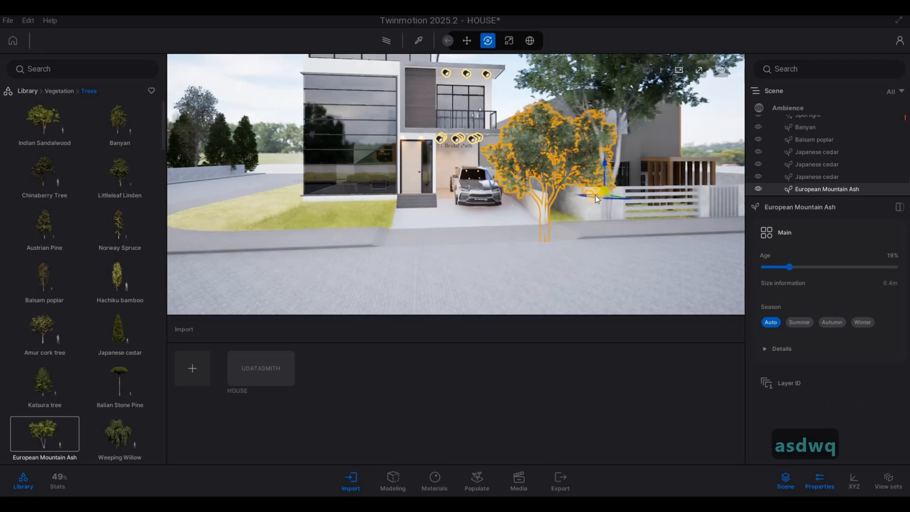
pyautogui.press('Escape')
pyautogui.press('Escape')
pyautogui.press('Escape')
pyautogui.click(491, 215)
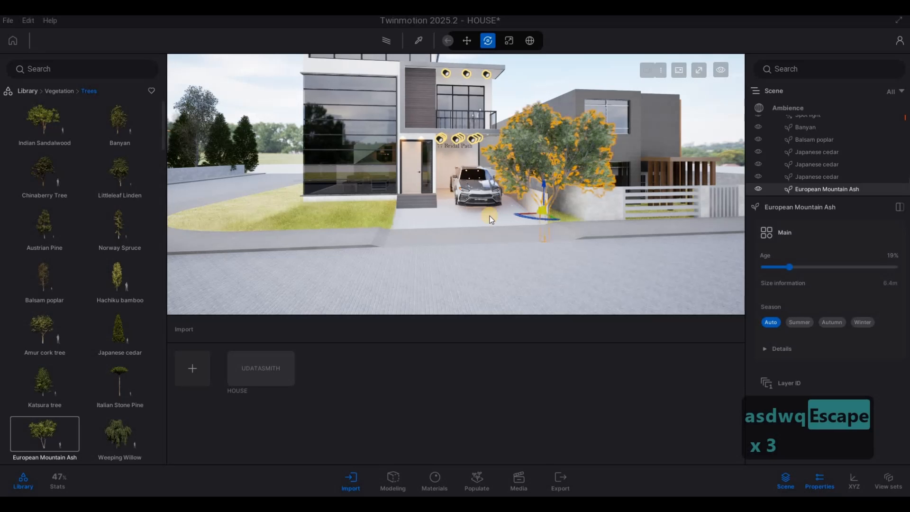
# Fly around the driveway and over the side lawn to inspect the ash tree from above.
pyautogui.press('d')
pyautogui.press('w')
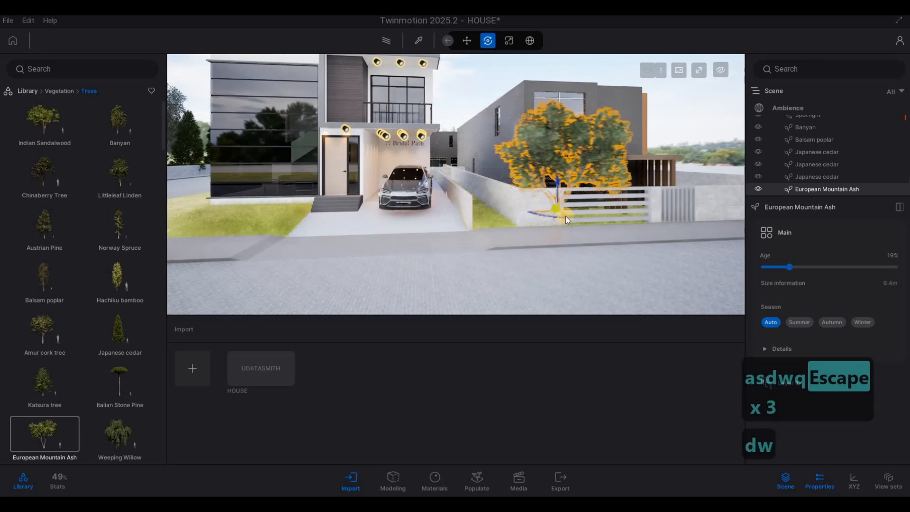
pyautogui.press('Escape')
pyautogui.press('Escape')
pyautogui.press('a')
pyautogui.press('s')
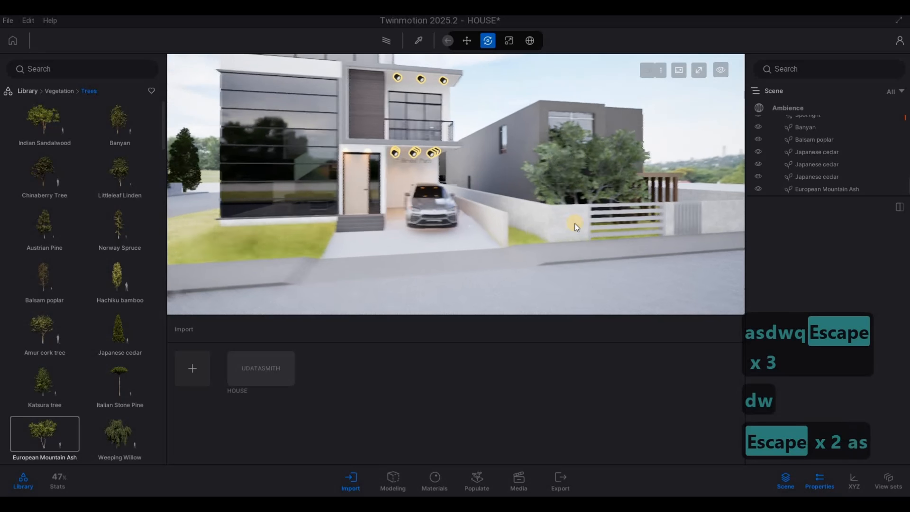
pyautogui.press('w')
pyautogui.press('w')
pyautogui.press('w')
pyautogui.press('q')
pyautogui.press('w')
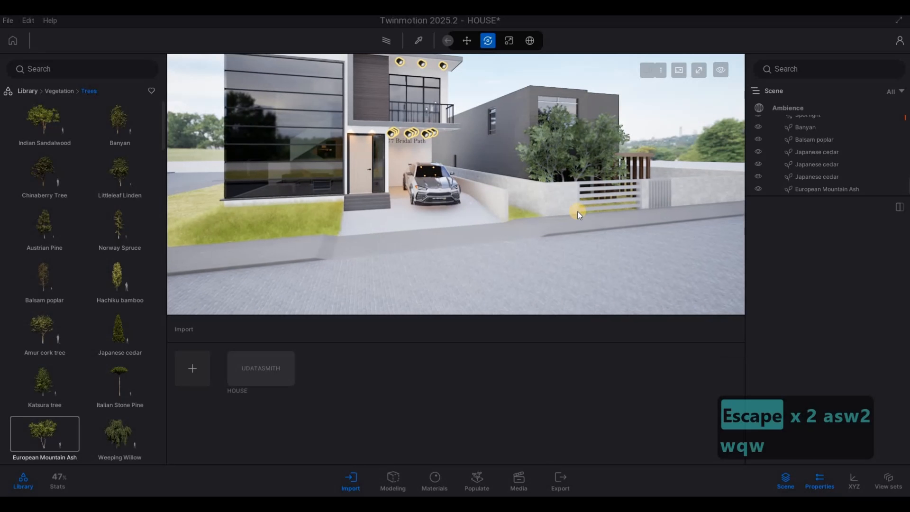
pyautogui.press('q')
pyautogui.press('a')
pyautogui.press('w')
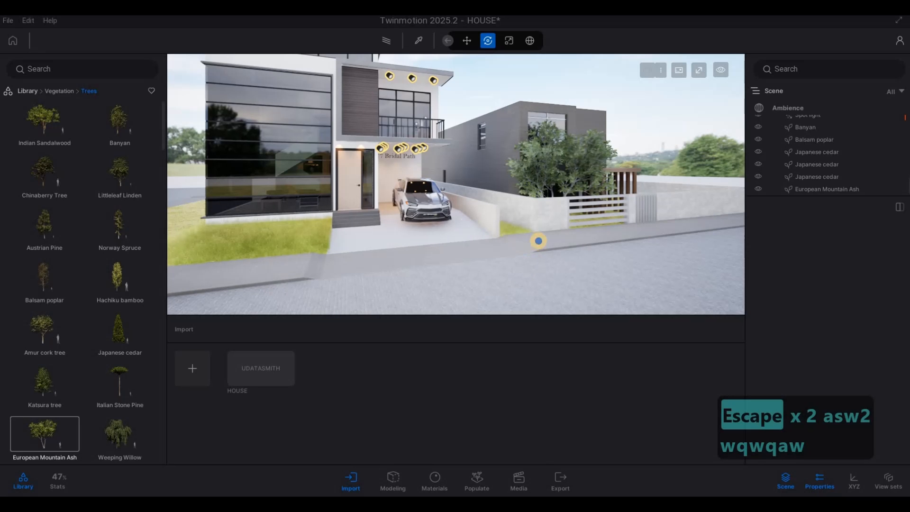
pyautogui.click(538, 241)
pyautogui.press('a')
pyautogui.press('w')
pyautogui.press('q')
pyautogui.press('w')
pyautogui.press('q')
pyautogui.press('w')
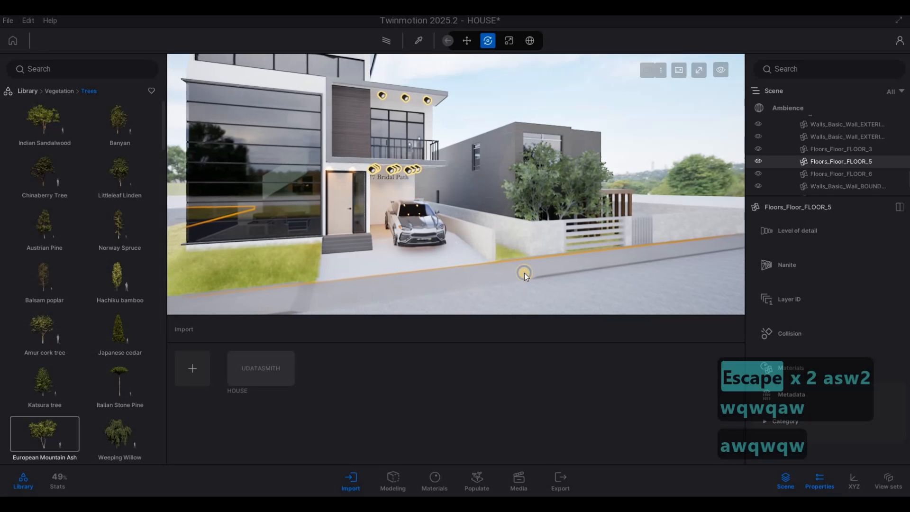
pyautogui.press('w')
pyautogui.press('w')
pyautogui.press('w')
pyautogui.press('4')
pyautogui.press('d')
pyautogui.press('q')
pyautogui.press('s')
pyautogui.press('d')
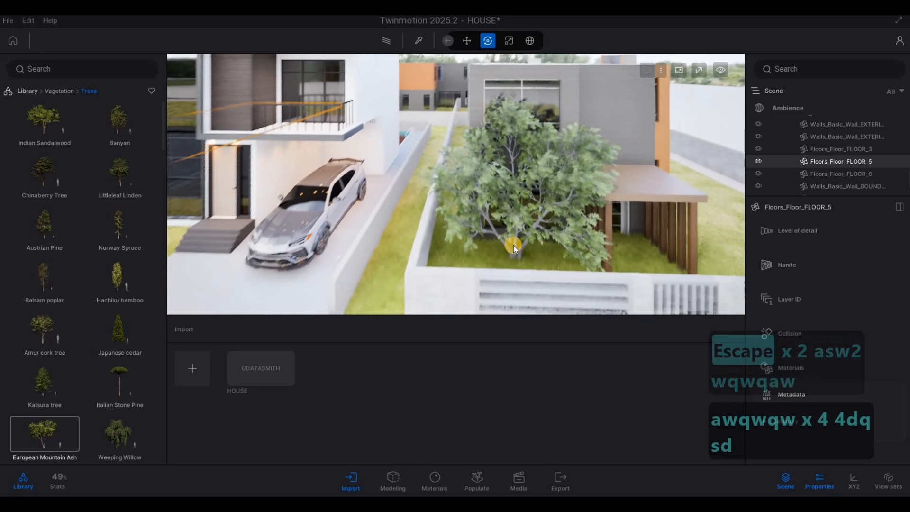
# Move the European Mountain Ash further along the side lawn, away from the wall corner by the gate.
pyautogui.click(513, 245)
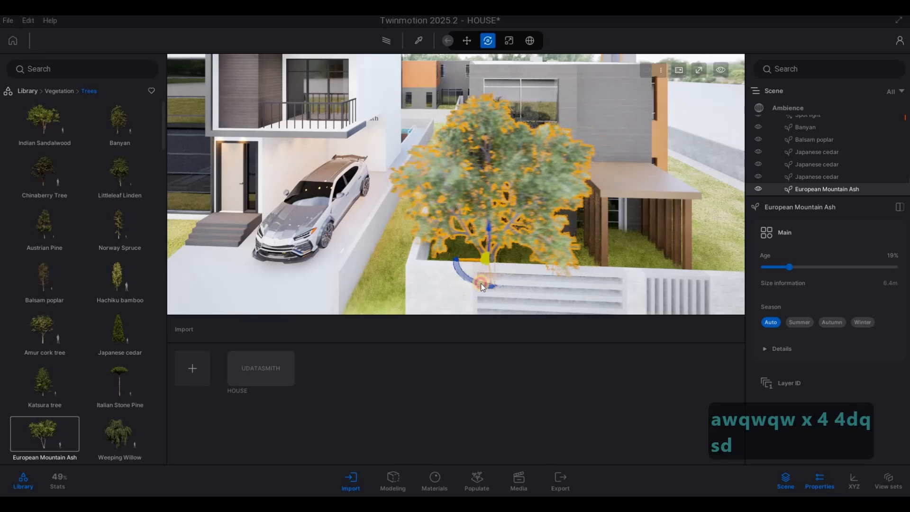
pyautogui.press('a')
pyautogui.press('a')
pyautogui.press('a')
pyautogui.press('e')
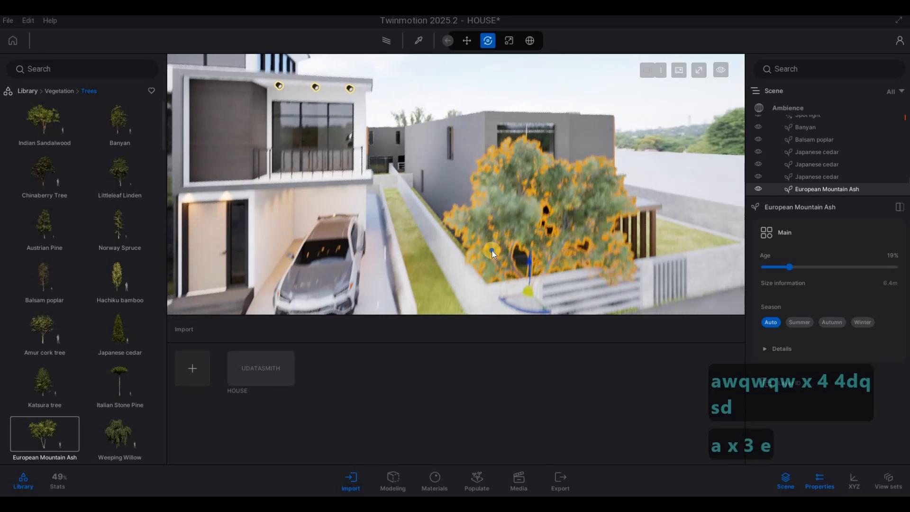
pyautogui.press('Escape')
pyautogui.press('Escape')
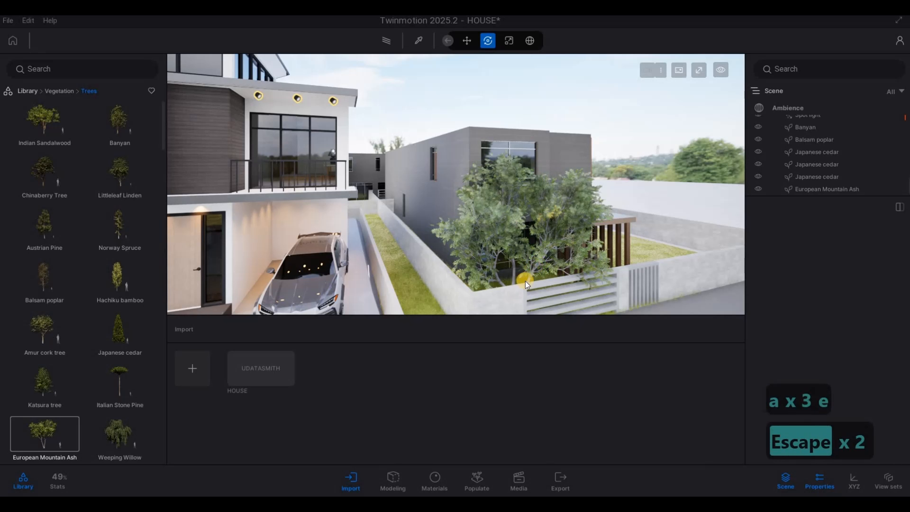
pyautogui.click(521, 294)
pyautogui.moveTo(642, 269); pyautogui.dragTo(683, 267)
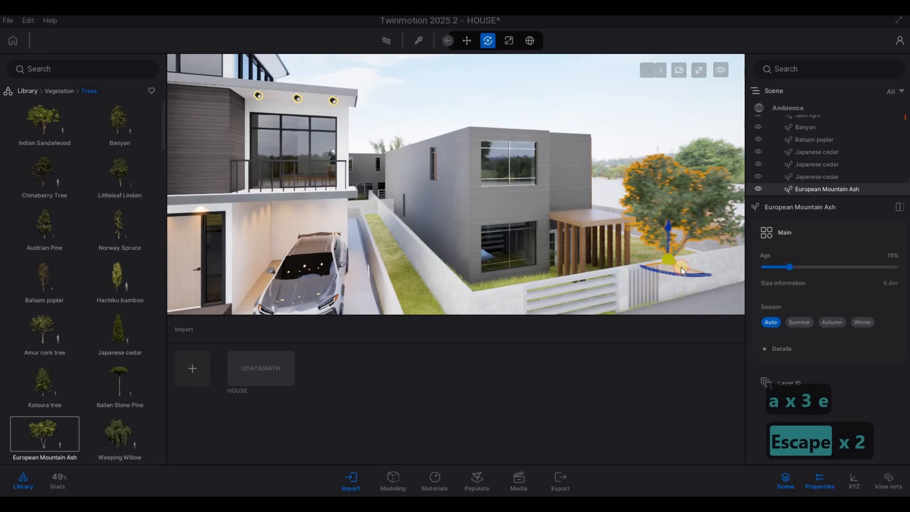
pyautogui.press('Escape')
pyautogui.press('Escape')
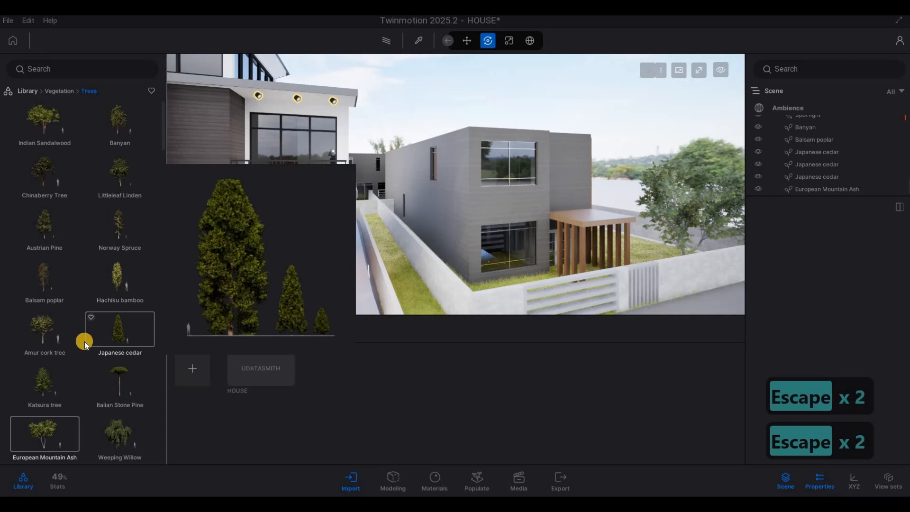
# Place a Weeping Willow on the side lawn behind the ash tree.
pyautogui.scroll(-2, 84, 342)
pyautogui.moveTo(123, 346)
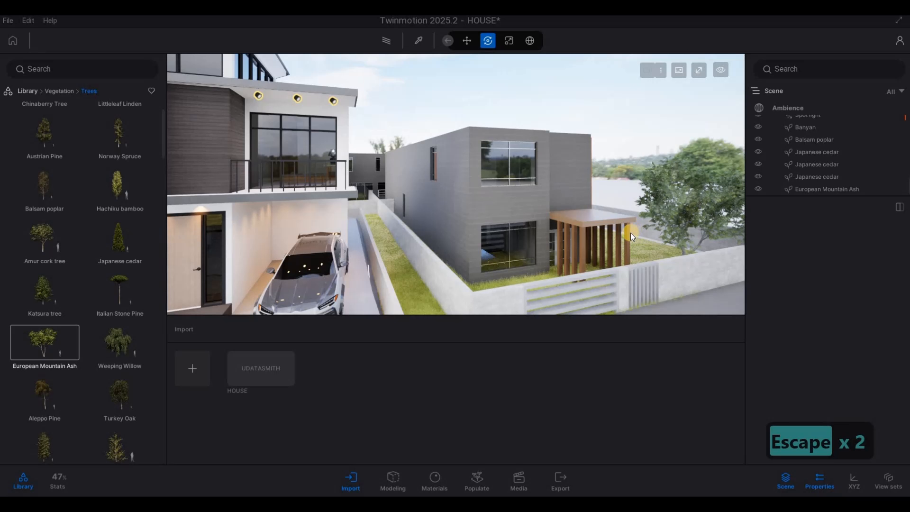
pyautogui.press('d')
pyautogui.press('w')
pyautogui.press('d')
pyautogui.click(103, 348)
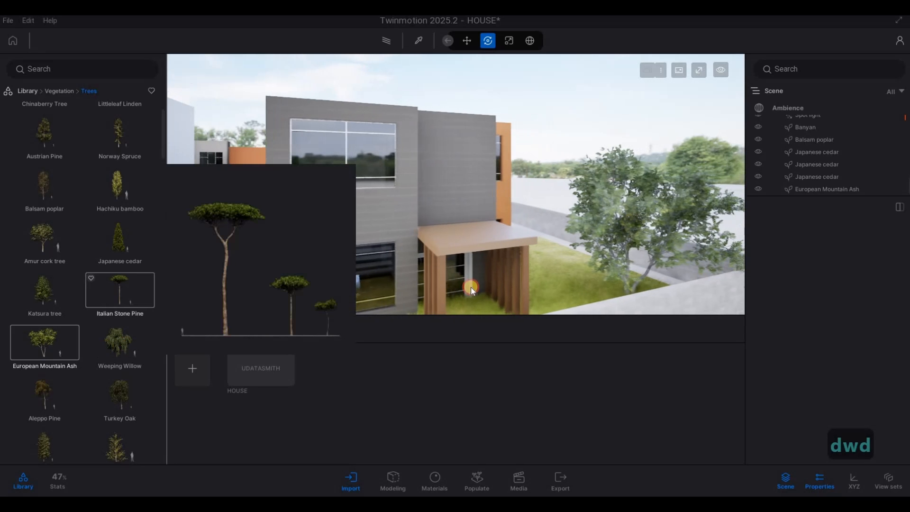
pyautogui.moveTo(576, 261)
pyautogui.mouseDown()
pyautogui.moveTo(552, 250)
pyautogui.moveTo(542, 279)
pyautogui.mouseUp()
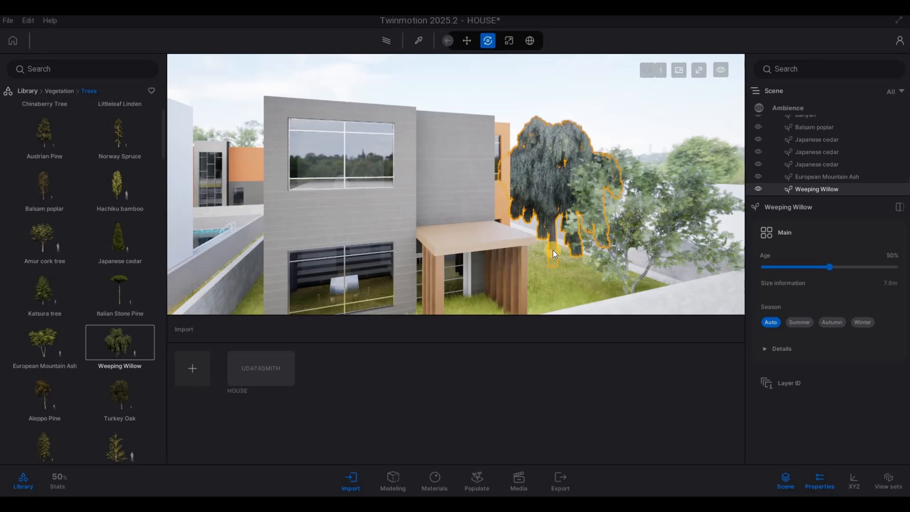
pyautogui.press('Escape')
pyautogui.press('Escape')
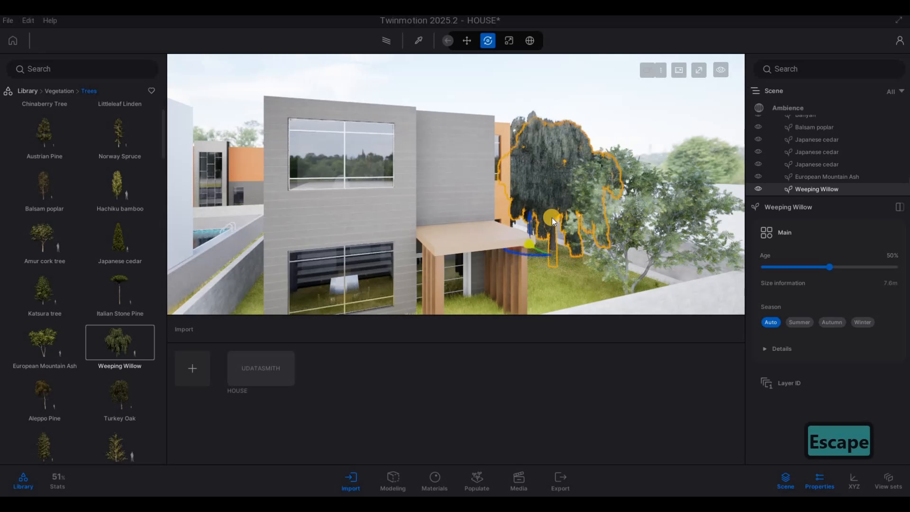
# Place a Norway Spruce on the back lawn in the corner of the boundary wall.
pyautogui.click(555, 252)
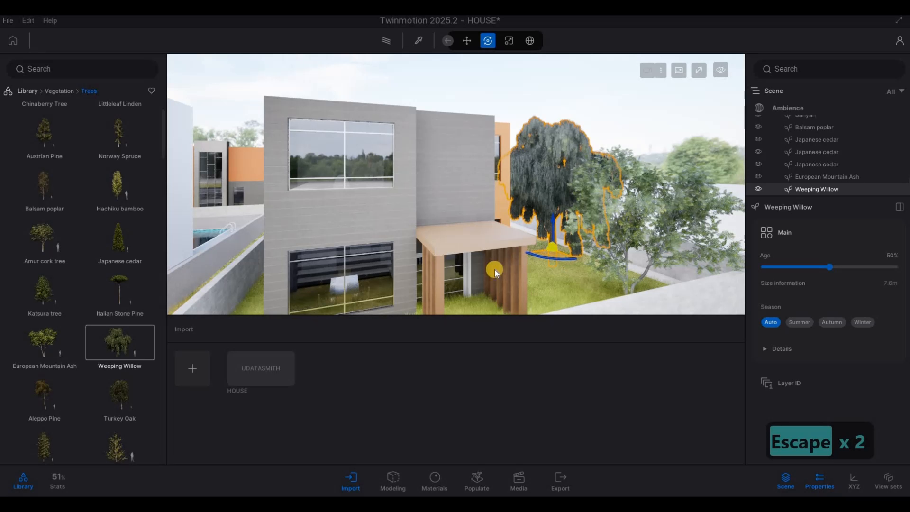
pyautogui.press('a')
pyautogui.press('a')
pyautogui.press('w')
pyautogui.press('a')
pyautogui.press('a')
pyautogui.press('a')
pyautogui.press('a')
pyautogui.press('a')
pyautogui.press('a')
pyautogui.press('a')
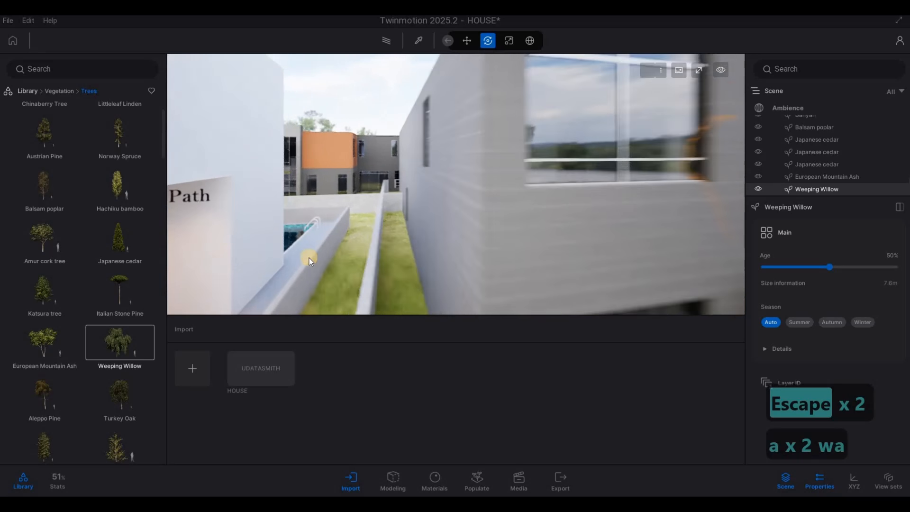
pyautogui.press('a')
pyautogui.press('a')
pyautogui.press('a')
pyautogui.press('a')
pyautogui.press('a')
pyautogui.press('a')
pyautogui.press('a')
pyautogui.press('a')
pyautogui.press('a')
pyautogui.press('a')
pyautogui.press('a')
pyautogui.press('a')
pyautogui.press('d')
pyautogui.scroll(-2, 122, 258)
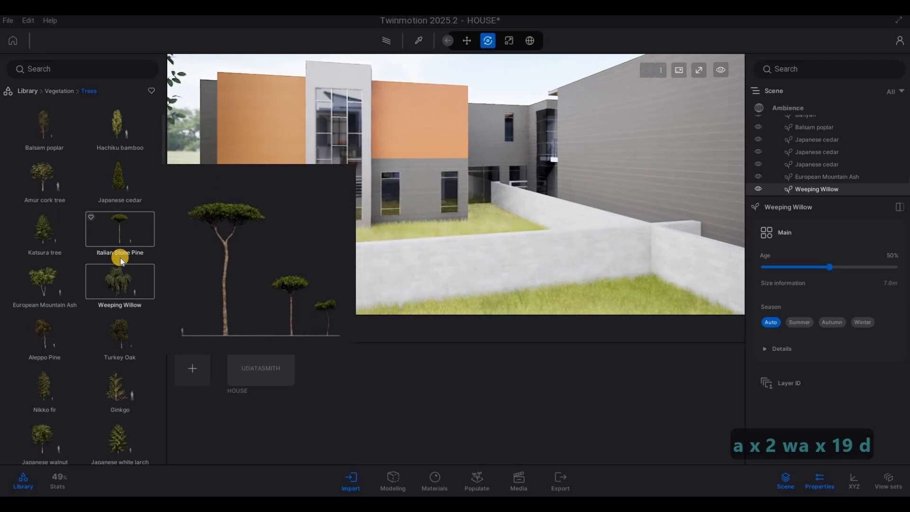
pyautogui.press('d')
pyautogui.moveTo(121, 260)
pyautogui.scroll(2, 121, 260)
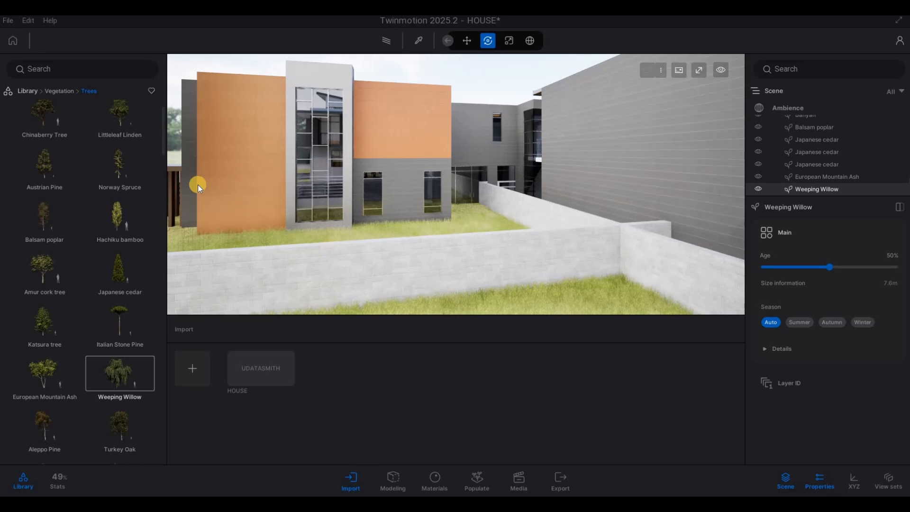
pyautogui.moveTo(124, 168)
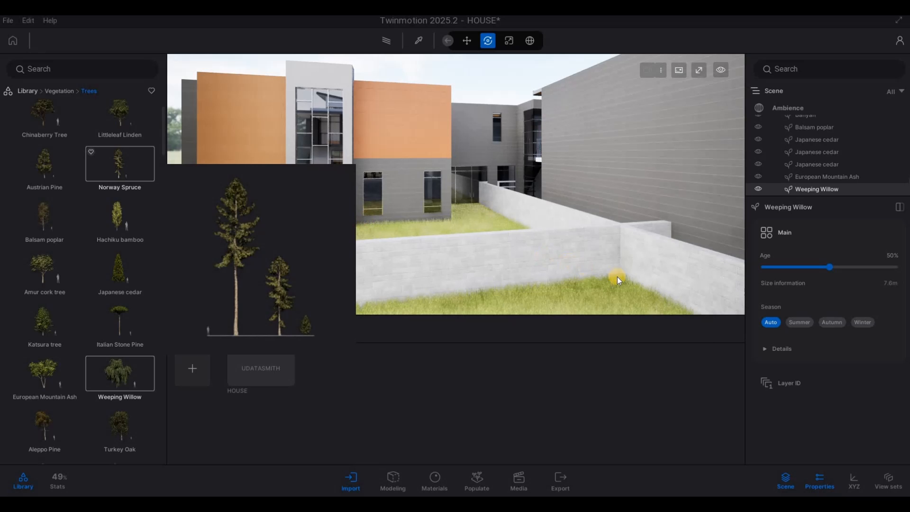
pyautogui.click(611, 294)
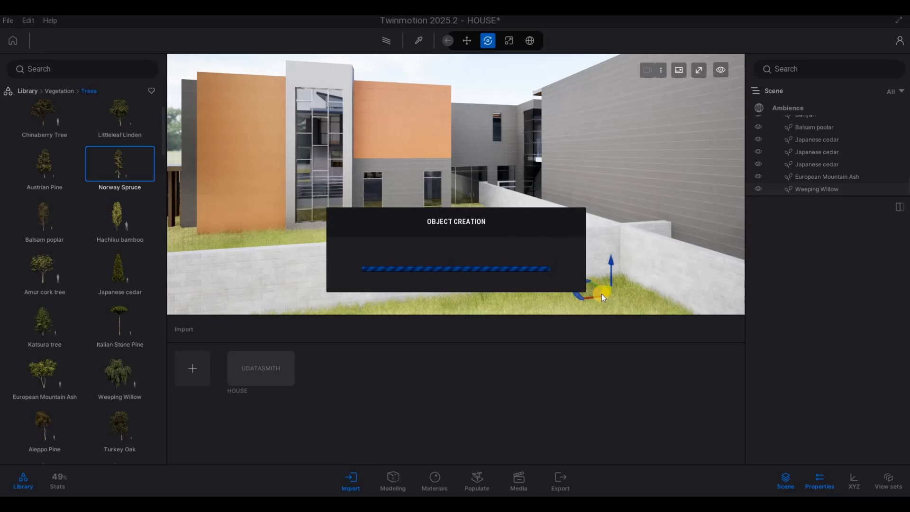
pyautogui.press('Escape')
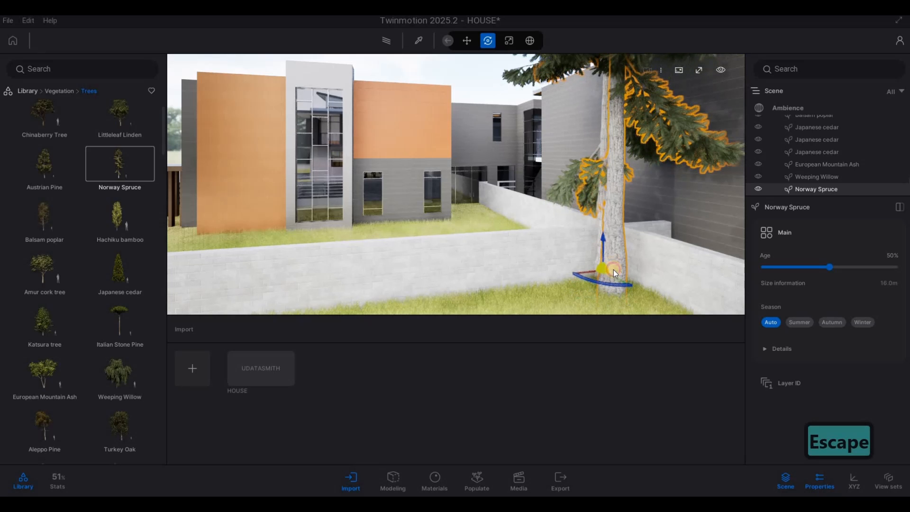
pyautogui.press('Escape')
# Move the Norway Spruce along the back boundary wall and copy it into a row of three spruces.
pyautogui.click(611, 301)
pyautogui.moveTo(610, 301); pyautogui.dragTo(527, 263)
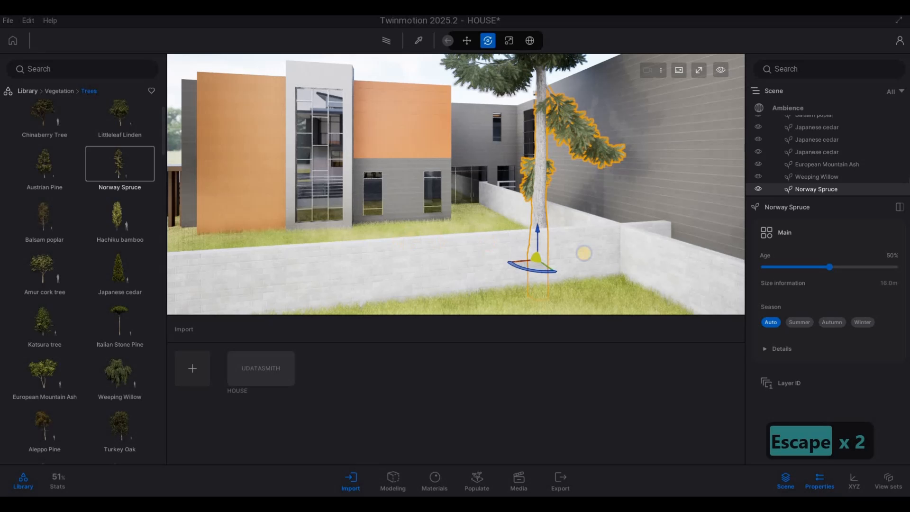
pyautogui.press('a')
pyautogui.press('w')
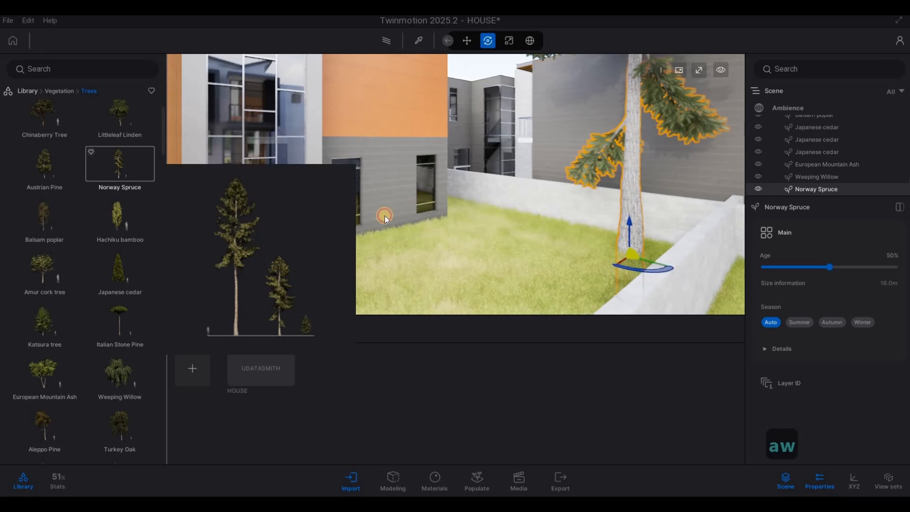
pyautogui.press('s')
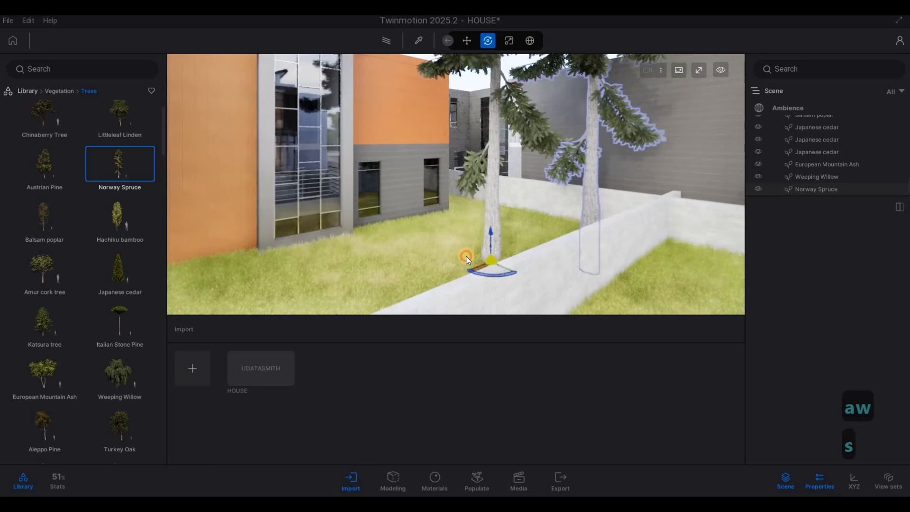
pyautogui.press('s')
pyautogui.press('d')
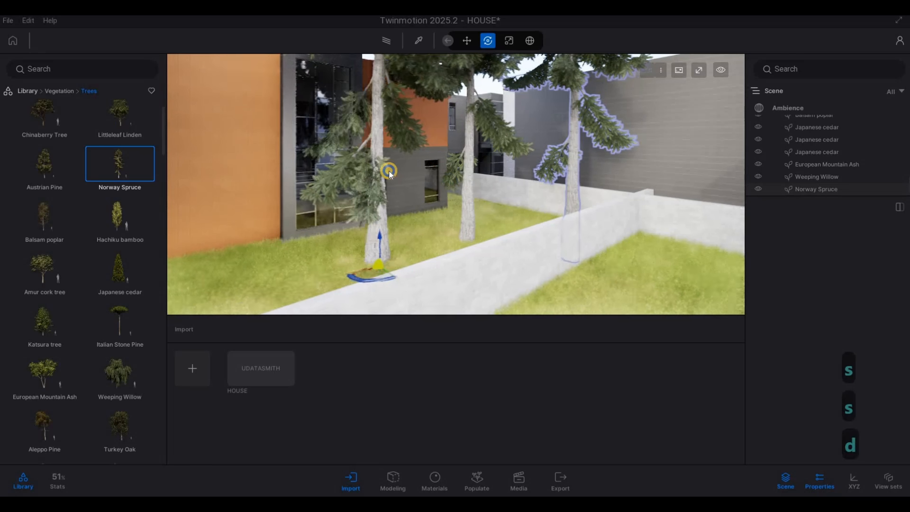
pyautogui.press('d')
pyautogui.press('d')
pyautogui.press('d')
pyautogui.press('d')
pyautogui.press('d')
pyautogui.press('d')
pyautogui.press('d')
pyautogui.press('d')
pyautogui.press('d')
pyautogui.press('d')
pyautogui.press('d')
pyautogui.press('d')
pyautogui.press('d')
pyautogui.press('d')
pyautogui.press('d')
pyautogui.press('d')
pyautogui.press('s')
pyautogui.press('Escape')
pyautogui.press('Escape')
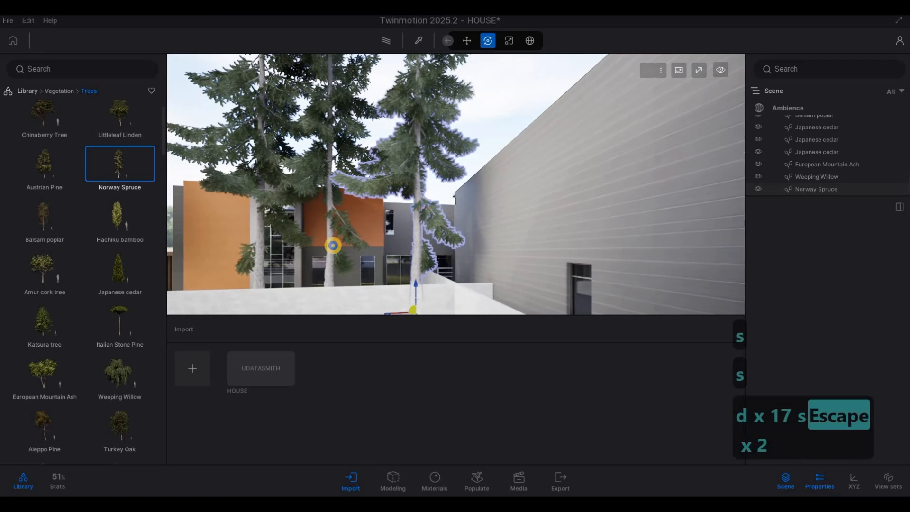
# Place a Japanese walnut on the narrow lawn strip between the driveway and the side wall.
pyautogui.press('s')
pyautogui.press('s')
pyautogui.press('s')
pyautogui.press('s')
pyautogui.press('s')
pyautogui.press('s')
pyautogui.press('s')
pyautogui.press('s')
pyautogui.press('d')
pyautogui.press('a')
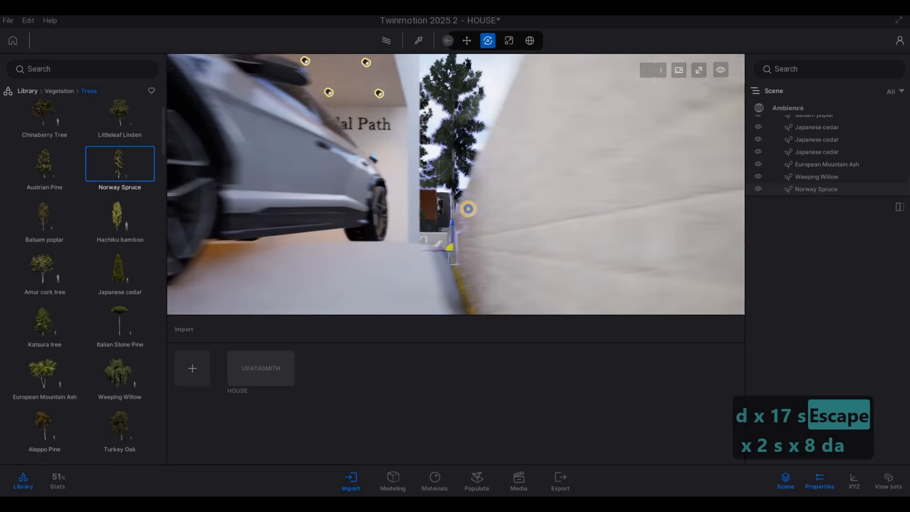
pyautogui.press('q')
pyautogui.press('s')
pyautogui.press('d')
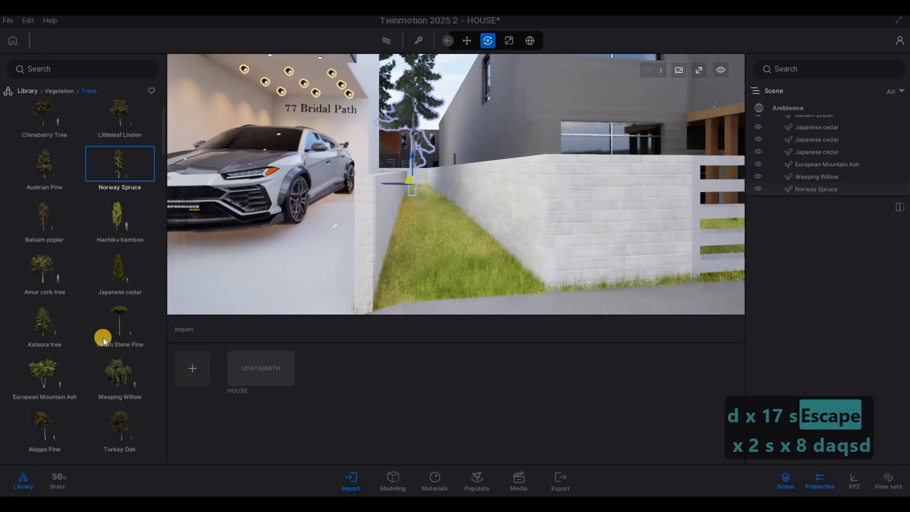
pyautogui.scroll(-5, 103, 337)
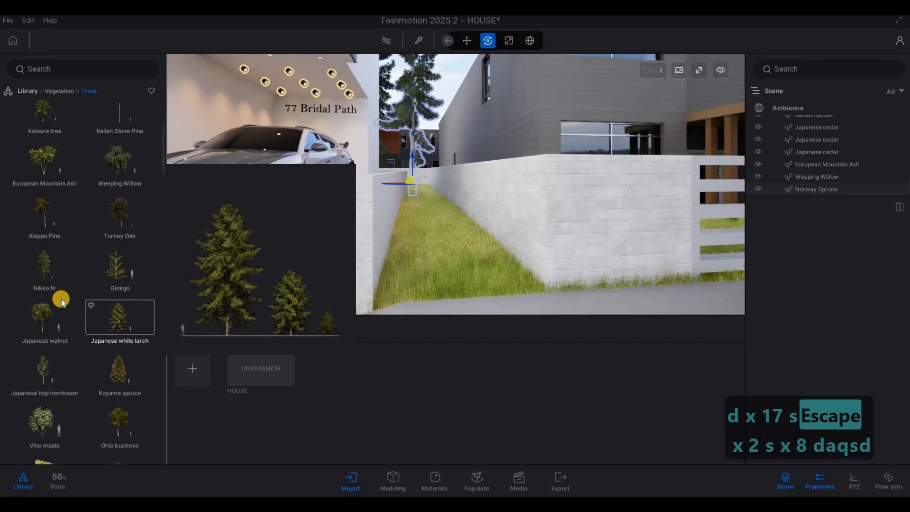
pyautogui.moveTo(62, 302); pyautogui.dragTo(452, 257)
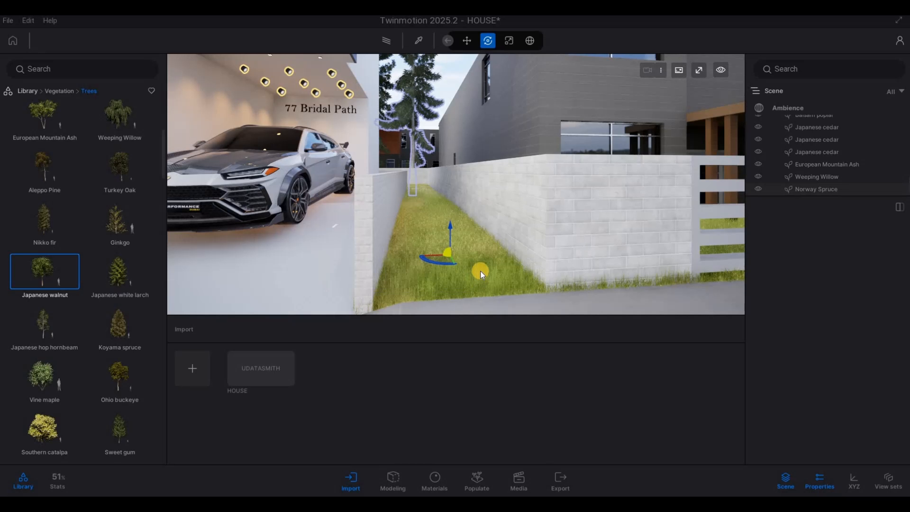
# Move the Japanese walnut onto the front lawn left of the house.
pyautogui.press('s')
pyautogui.press('s')
pyautogui.press('s')
pyautogui.press('s')
pyautogui.press('s')
pyautogui.press('s')
pyautogui.press('s')
pyautogui.press('s')
pyautogui.press('s')
pyautogui.press('s')
pyautogui.press('s')
pyautogui.press('s')
pyautogui.press('a')
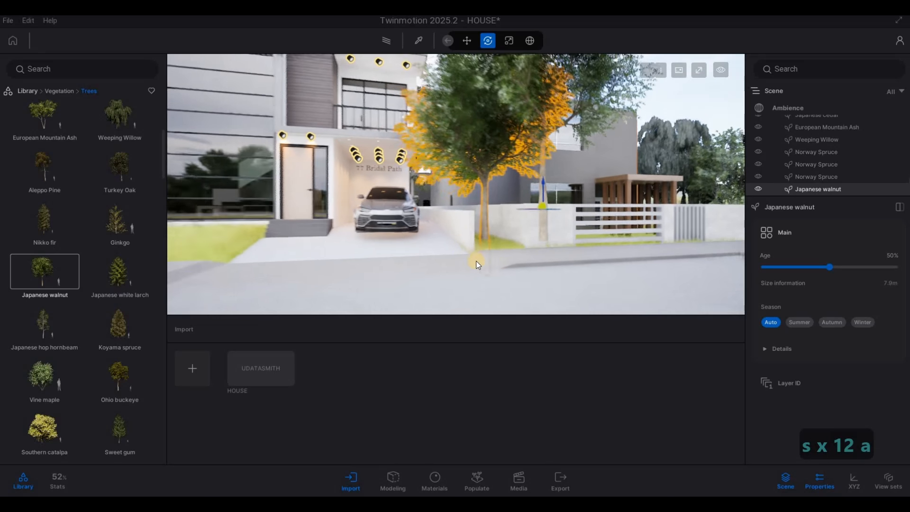
pyautogui.press('Escape')
pyautogui.press('Escape')
pyautogui.click(494, 217)
pyautogui.press('a')
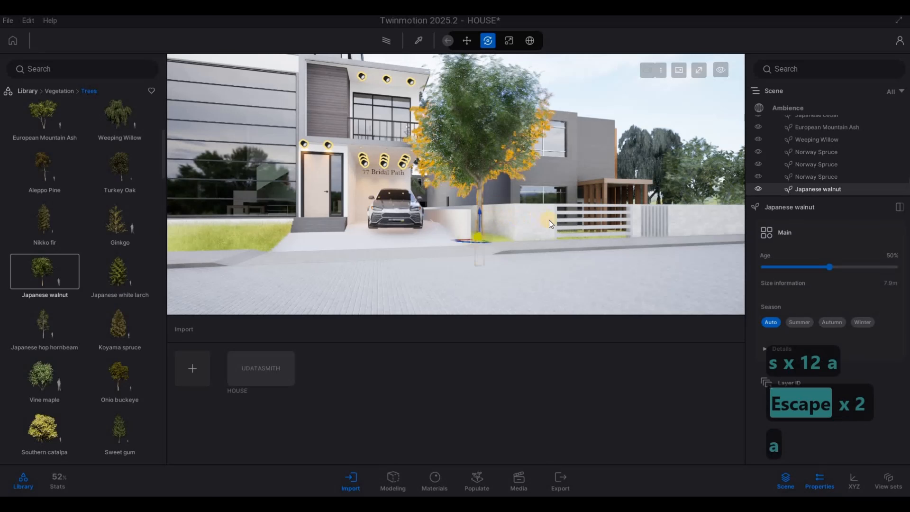
pyautogui.press('w')
pyautogui.press('s')
pyautogui.press('s')
pyautogui.press('q')
pyautogui.press('a')
pyautogui.moveTo(633, 250); pyautogui.dragTo(216, 260)
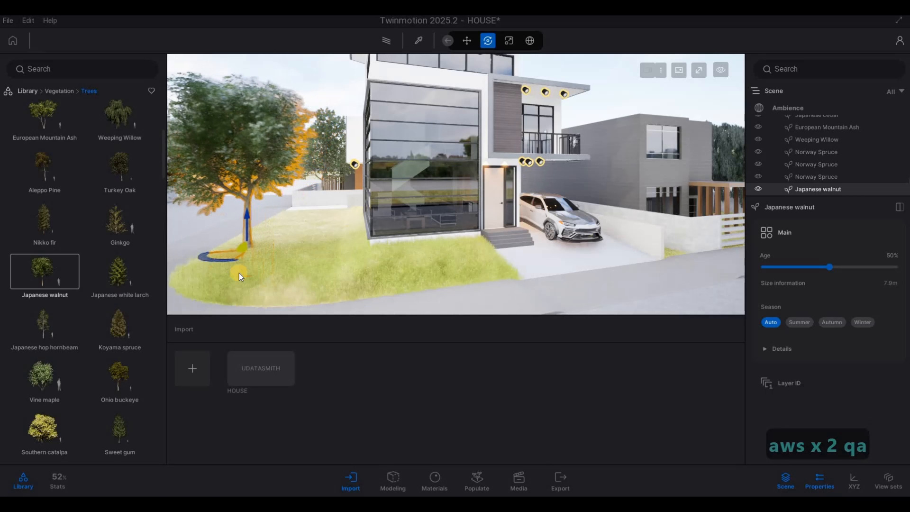
pyautogui.press('a')
pyautogui.press('s')
pyautogui.press('Escape')
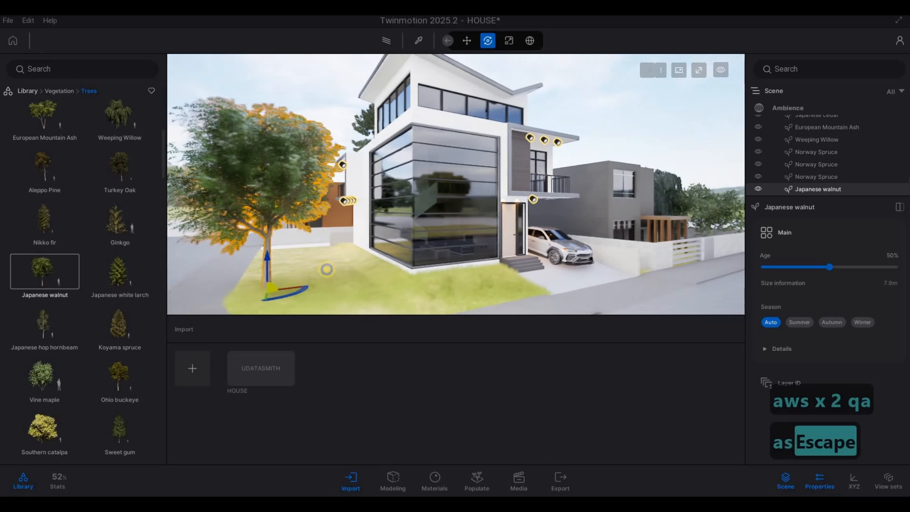
# Nudge the Japanese walnut slightly toward the front corner of the lawn, near the street edge.
pyautogui.press('Escape')
pyautogui.press('a')
pyautogui.press('e')
pyautogui.press('s')
pyautogui.moveTo(364, 243); pyautogui.dragTo(291, 287, button='right')
pyautogui.press('a')
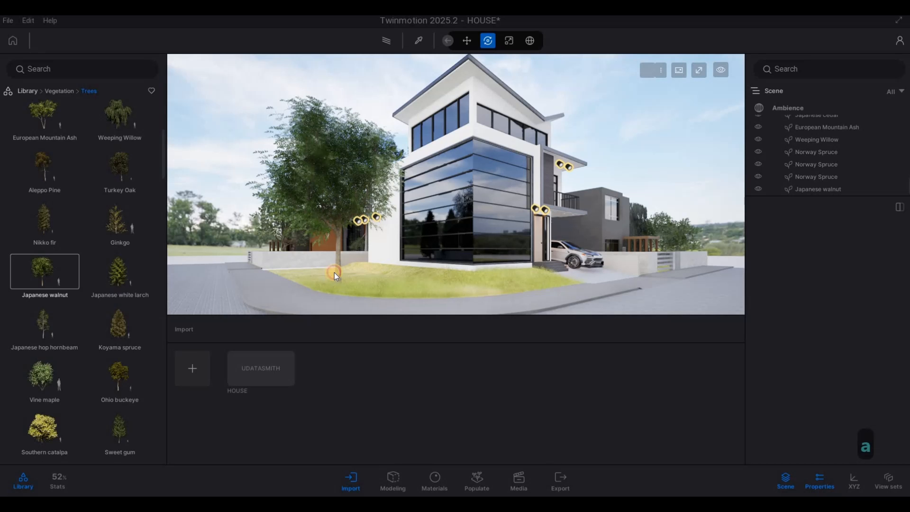
pyautogui.click(337, 273)
pyautogui.moveTo(338, 274)
pyautogui.mouseDown()
pyautogui.moveTo(328, 288)
pyautogui.moveTo(310, 281)
pyautogui.moveTo(326, 287)
pyautogui.mouseUp()
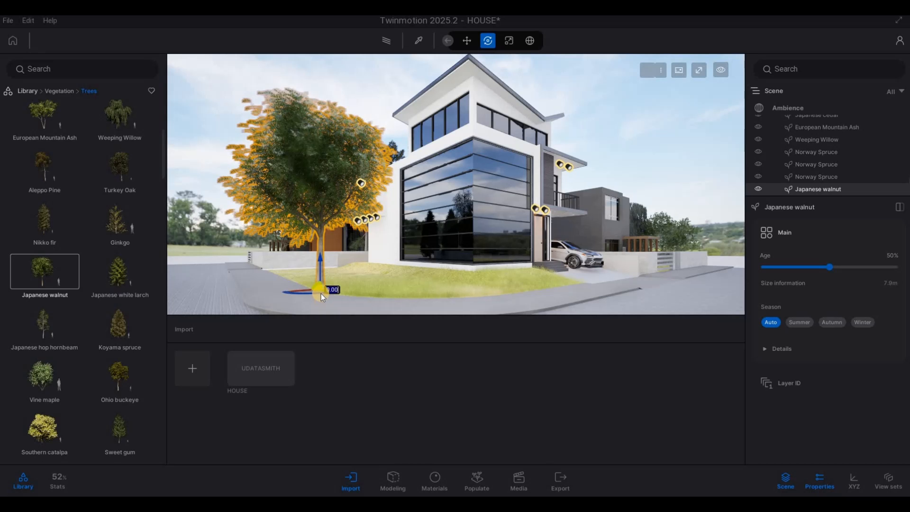
pyautogui.press('Tab')
pyautogui.press('Tab')
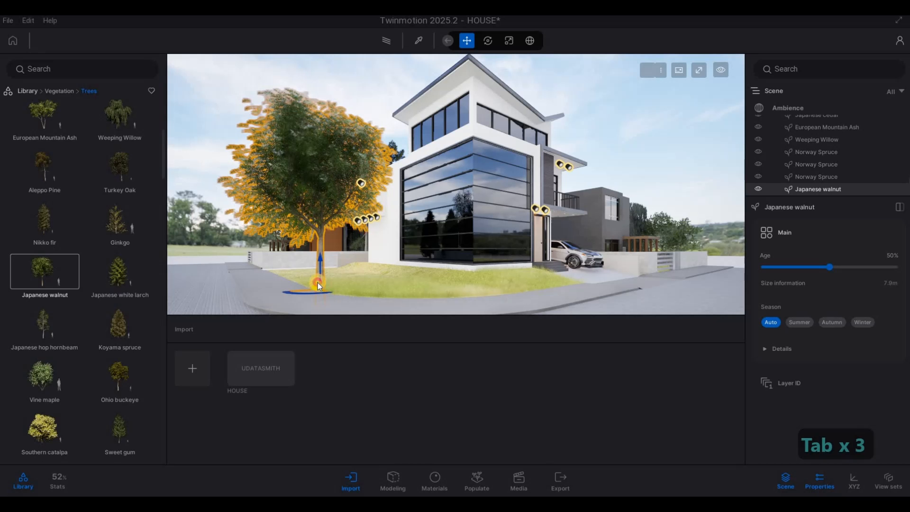
pyautogui.moveTo(318, 283); pyautogui.dragTo(316, 283)
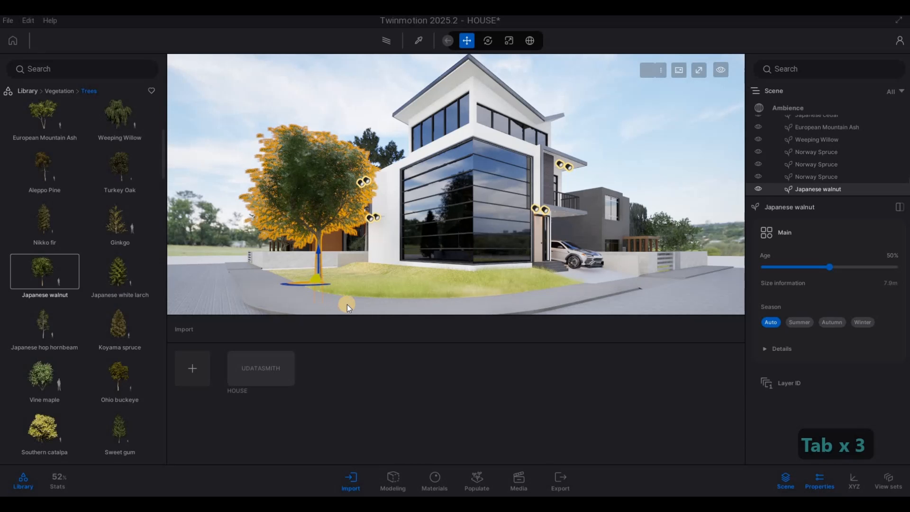
pyautogui.press('d')
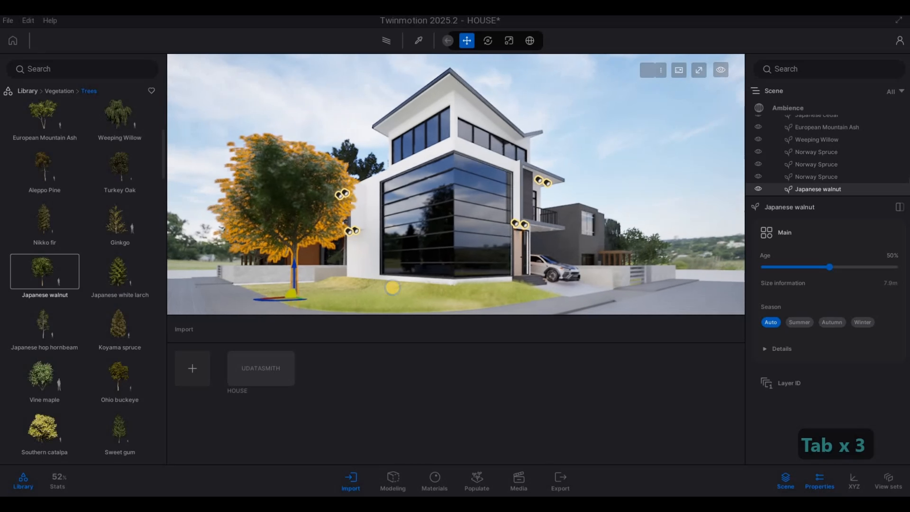
pyautogui.press('Escape')
pyautogui.press('Escape')
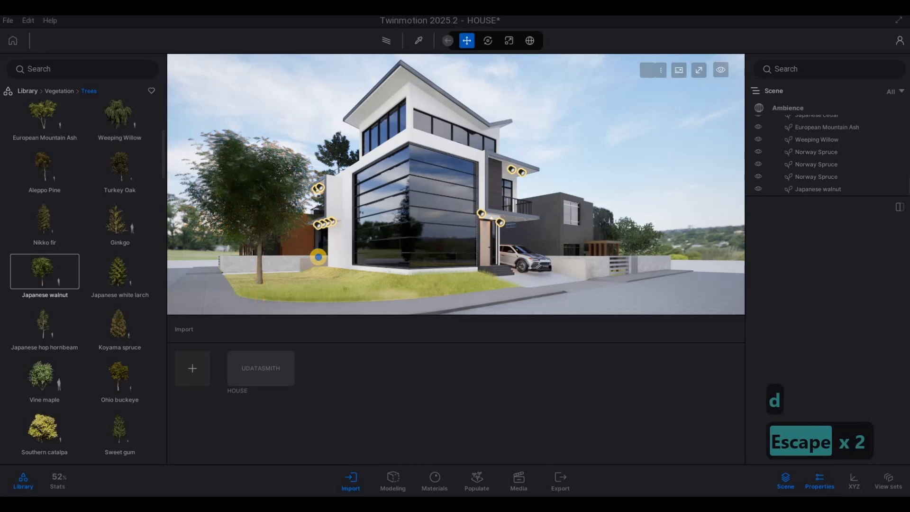
pyautogui.press('a')
pyautogui.press('w')
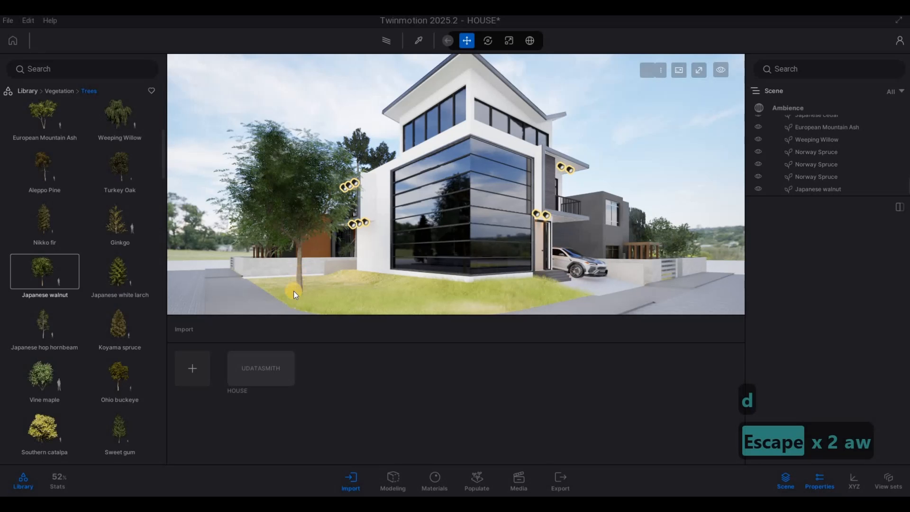
pyautogui.click(282, 294)
pyautogui.keyDown('shift'); pyautogui.moveTo(297, 294); pyautogui.dragTo(284, 297, button='middle'); pyautogui.keyUp('shift')
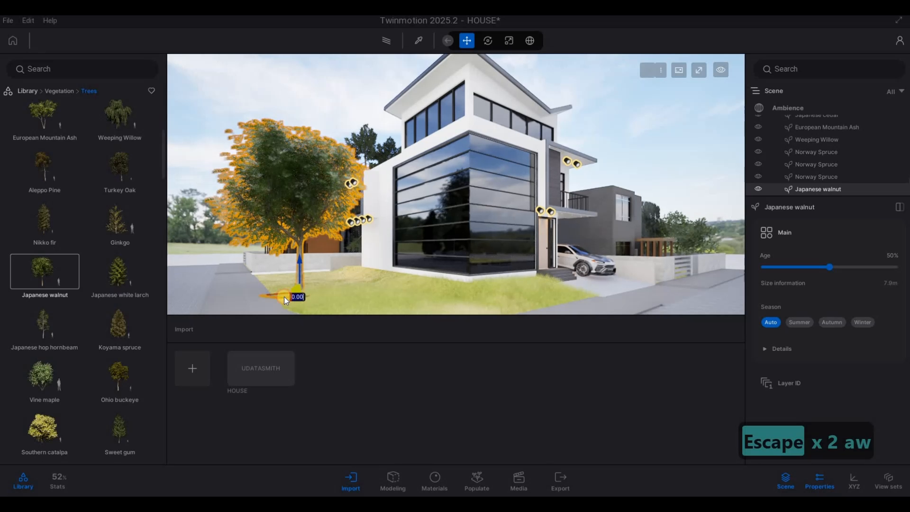
pyautogui.press('Escape')
pyautogui.press('Escape')
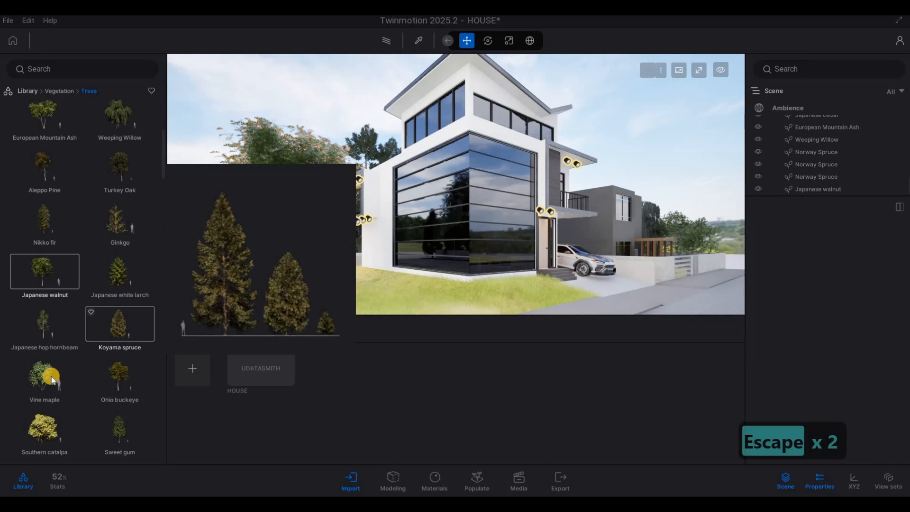
# Place a Vine maple on the narrow lawn strip between the driveway and the side wall.
pyautogui.moveTo(51, 378)
pyautogui.press('d')
pyautogui.press('w')
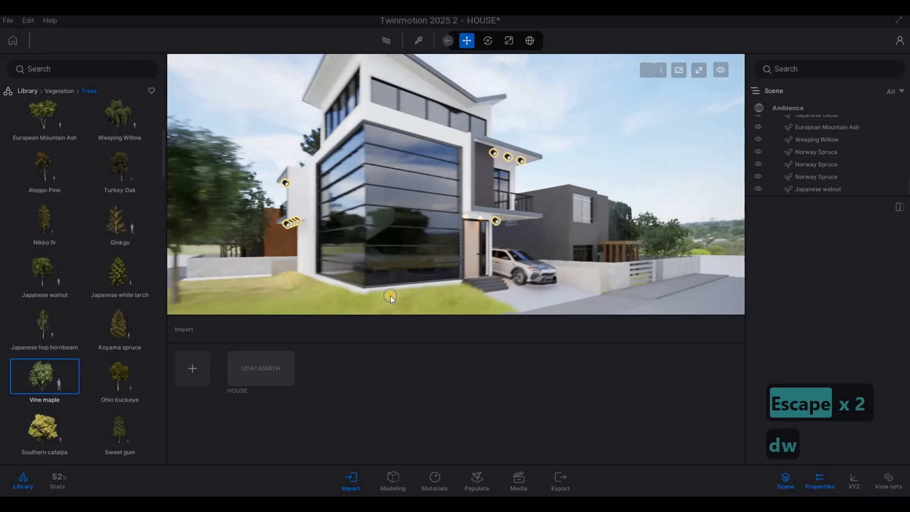
pyautogui.press('d')
pyautogui.press('w')
pyautogui.press('d')
pyautogui.press('w')
pyautogui.press('d')
pyautogui.press('w')
pyautogui.press('d')
pyautogui.press('w')
pyautogui.press('d')
pyautogui.press('w')
pyautogui.press('d')
pyautogui.press('w')
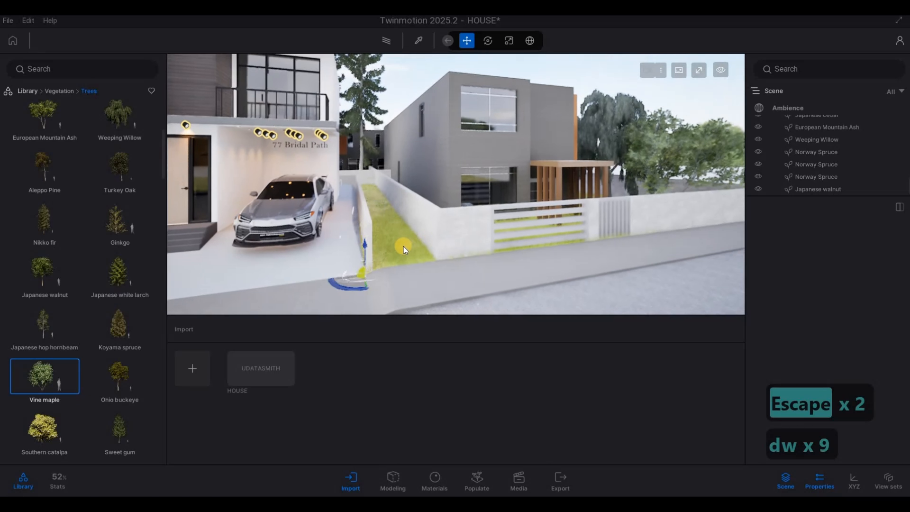
pyautogui.click(399, 245)
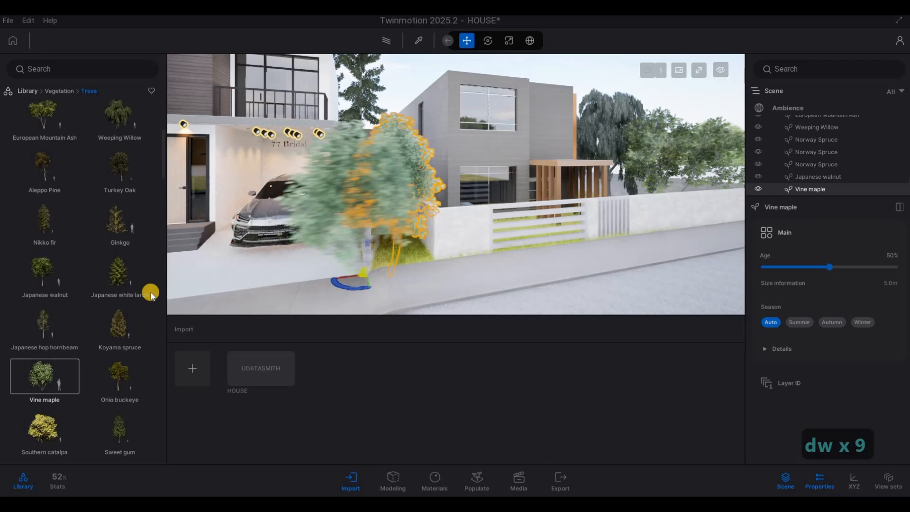
pyautogui.press('Escape')
pyautogui.press('Escape')
pyautogui.press('Escape')
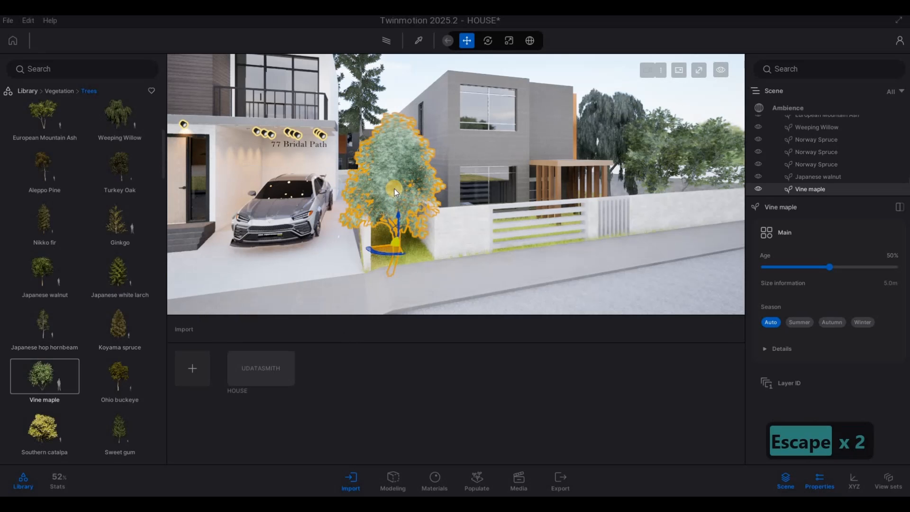
# Move the Vine maple further along the lawn strip toward the front fence.
pyautogui.click(399, 214)
pyautogui.press('a')
pyautogui.press('d')
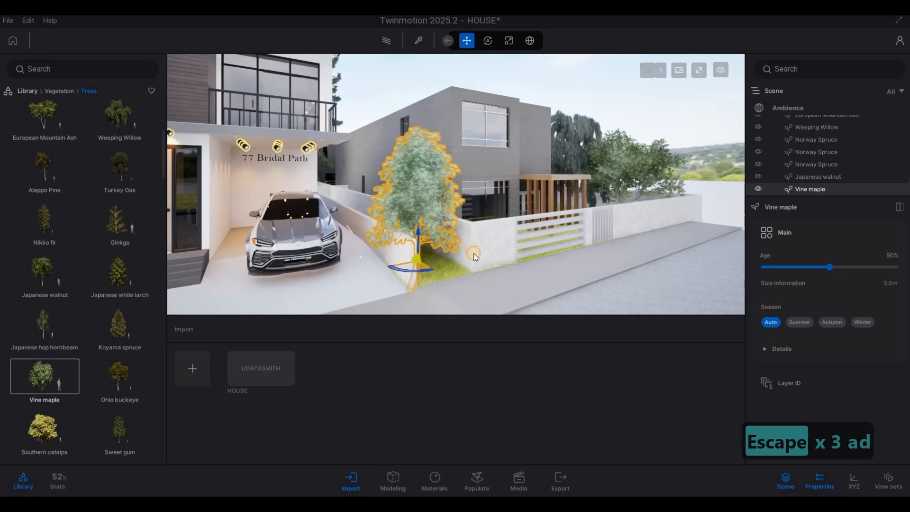
pyautogui.moveTo(499, 258); pyautogui.dragTo(496, 263)
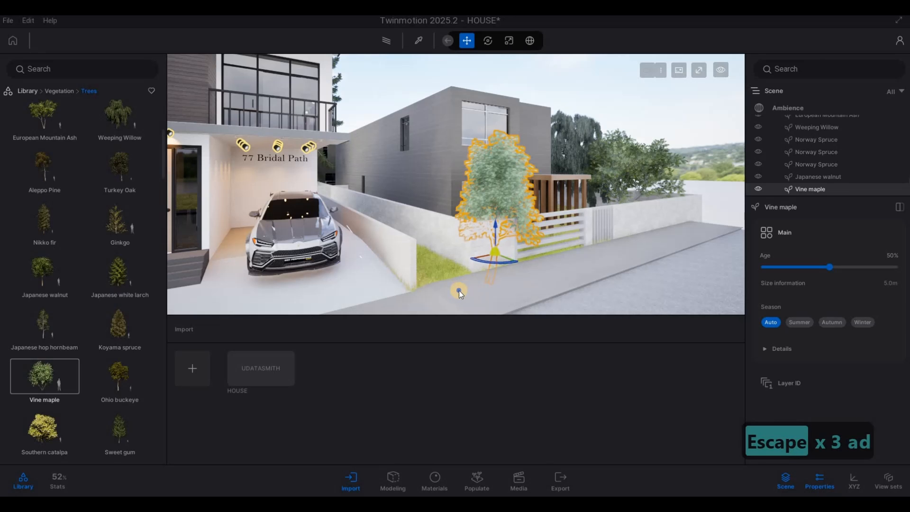
pyautogui.press('Escape')
pyautogui.press('Escape')
# Place an American linden on the front lawn beside the street-side boundary wall.
pyautogui.moveTo(357, 273); pyautogui.dragTo(219, 317, button='right')
pyautogui.press('d')
pyautogui.press('d')
pyautogui.press('d')
pyautogui.press('a')
pyautogui.press('e')
pyautogui.press('a')
pyautogui.press('w')
pyautogui.press('d')
pyautogui.scroll(-3, 74, 349)
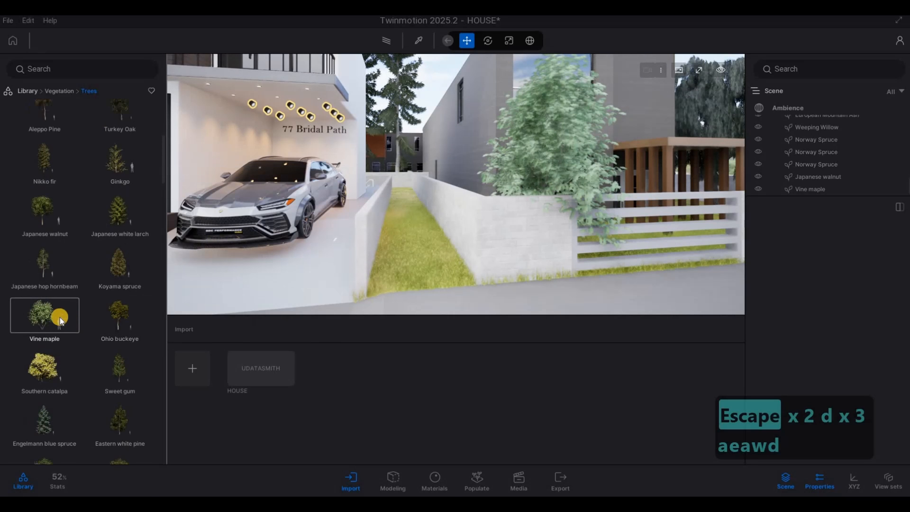
pyautogui.scroll(-5, 53, 337)
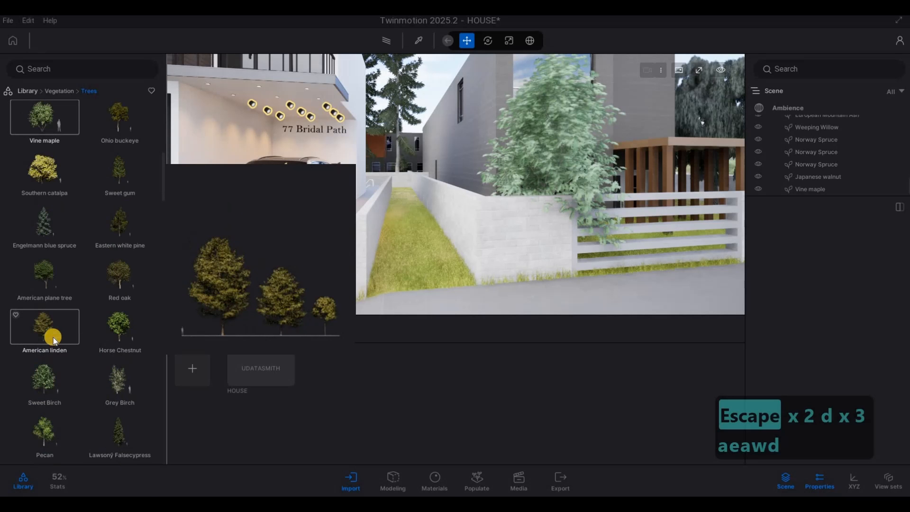
pyautogui.press('a')
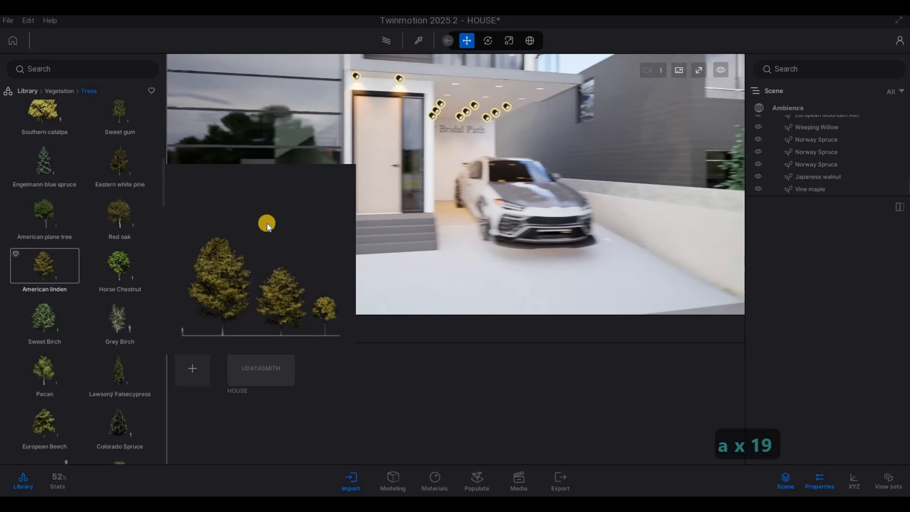
pyautogui.press('a')
pyautogui.press('w')
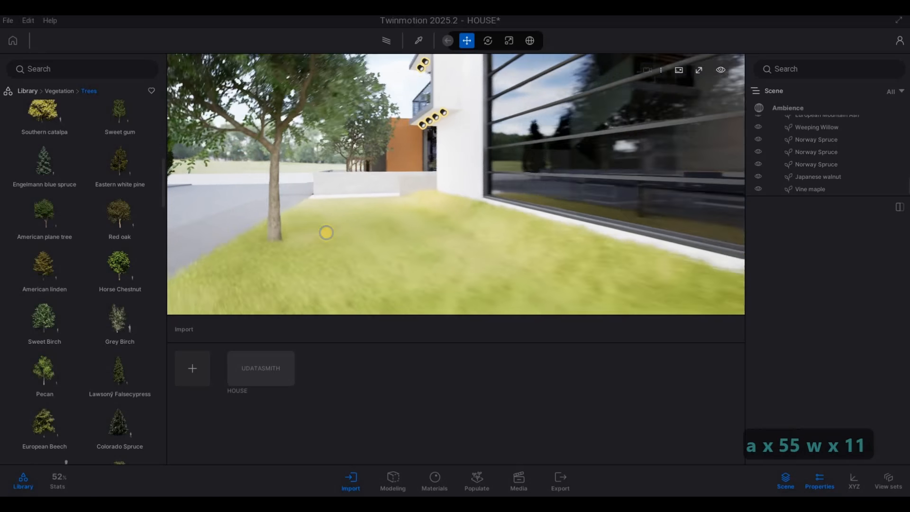
pyautogui.press('w')
pyautogui.moveTo(48, 269); pyautogui.dragTo(428, 228)
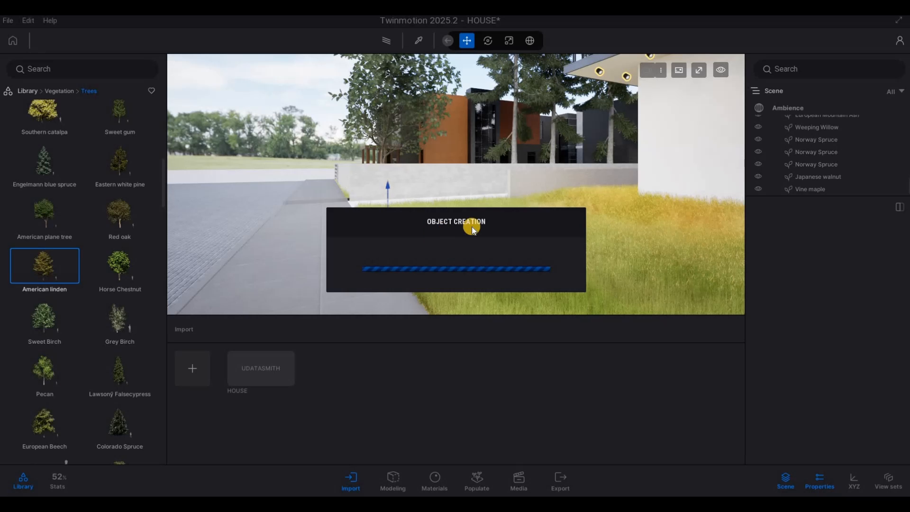
pyautogui.press('Escape')
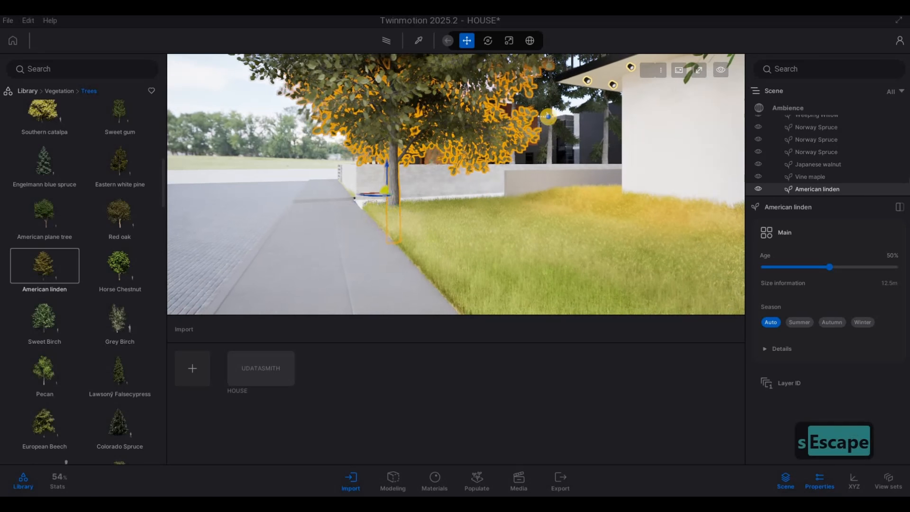
# Place an Eastern white pine on the back lawn near the side boundary wall.
pyautogui.press('Escape')
pyautogui.press('a')
pyautogui.press('s')
pyautogui.press('a')
pyautogui.press('d')
pyautogui.press('d')
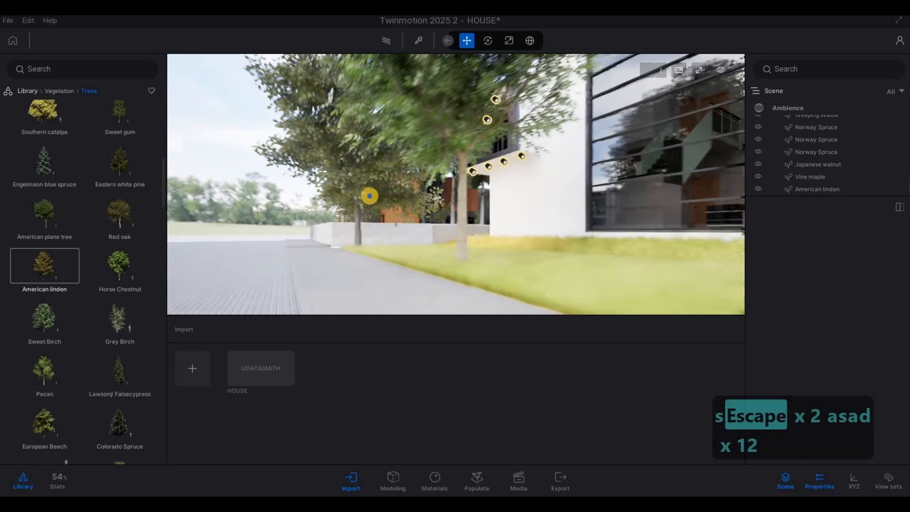
pyautogui.press('q')
pyautogui.press('q')
pyautogui.press('q')
pyautogui.press('s')
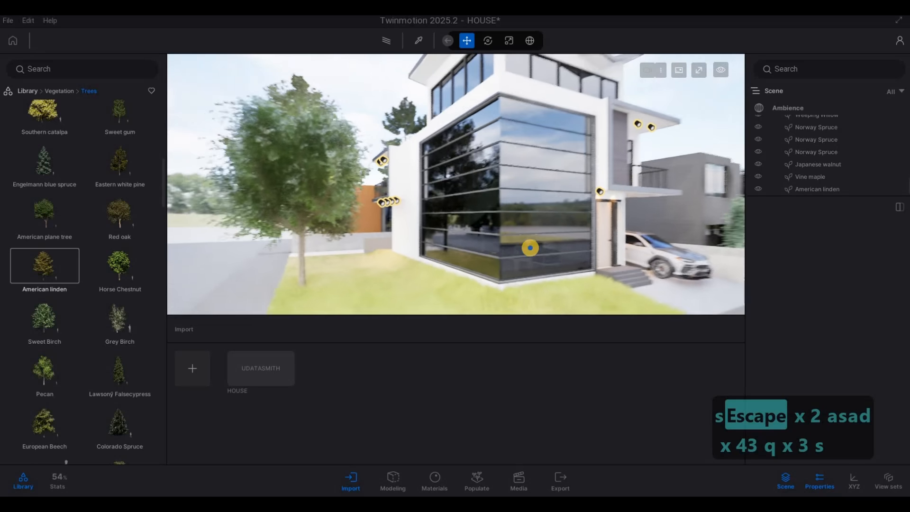
pyautogui.press('a')
pyautogui.press('a')
pyautogui.press('a')
pyautogui.press('a')
pyautogui.press('a')
pyautogui.press('a')
pyautogui.press('e')
pyautogui.press('d')
pyautogui.press('w')
pyautogui.press('e')
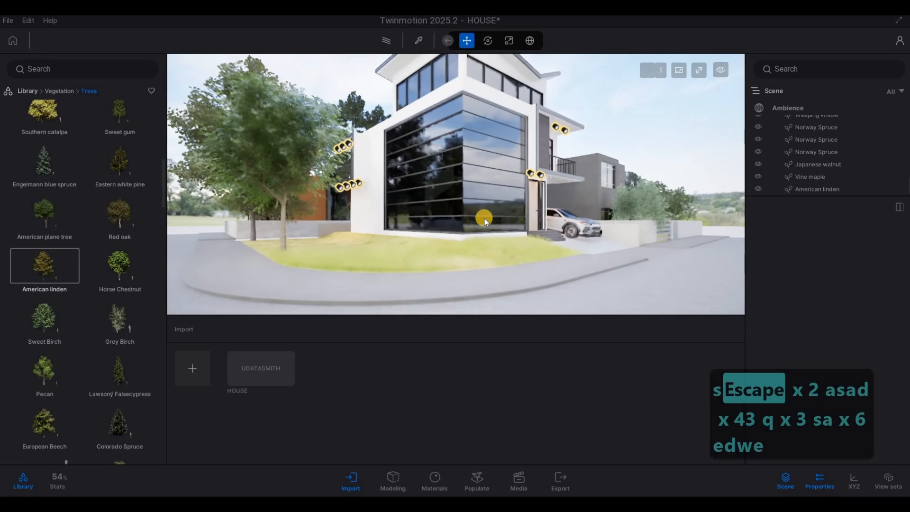
pyautogui.press('a')
pyautogui.press('Escape')
pyautogui.press('Escape')
pyautogui.click(484, 190)
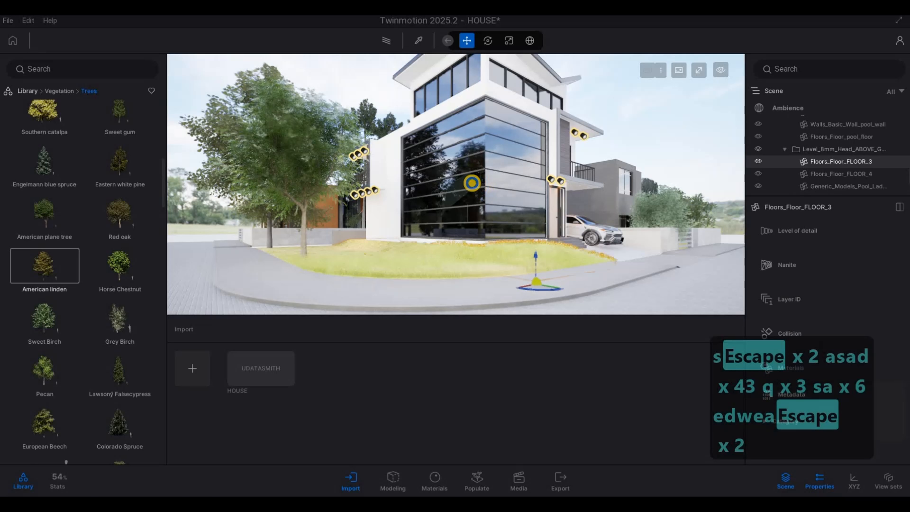
pyautogui.press('s')
pyautogui.press('d')
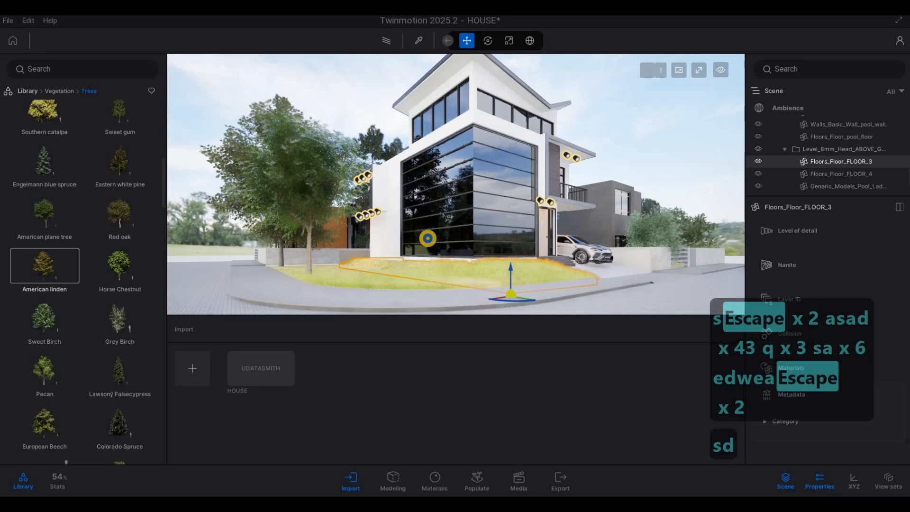
pyautogui.press('s')
pyautogui.press('d')
pyautogui.press('w')
pyautogui.press('w')
pyautogui.press('w')
pyautogui.press('w')
pyautogui.press('w')
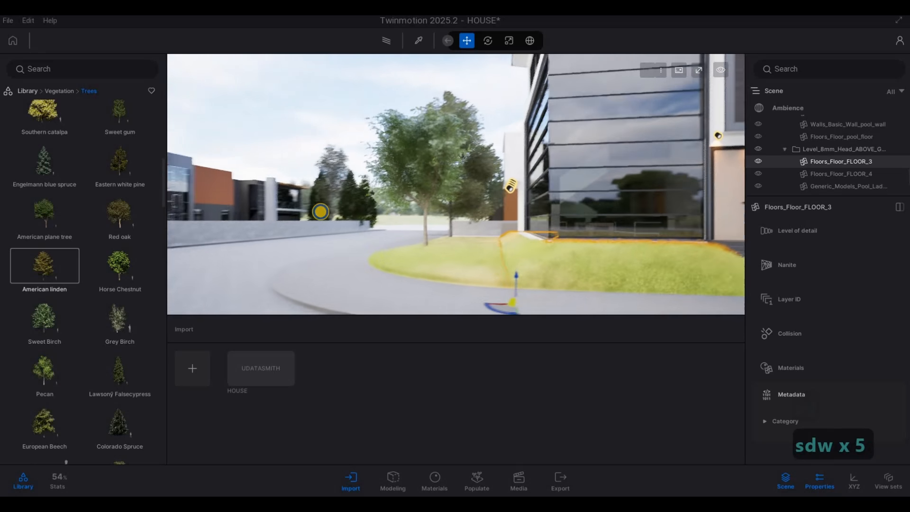
pyautogui.press('a')
pyautogui.press('a')
pyautogui.press('a')
pyautogui.press('a')
pyautogui.press('a')
pyautogui.press('a')
pyautogui.press('a')
pyautogui.press('a')
pyautogui.press('a')
pyautogui.press('a')
pyautogui.press('a')
pyautogui.press('a')
pyautogui.press('a')
pyautogui.press('a')
pyautogui.press('a')
pyautogui.press('a')
pyautogui.press('a')
pyautogui.press('a')
pyautogui.press('a')
pyautogui.press('a')
pyautogui.press('a')
pyautogui.press('a')
pyautogui.press('w')
pyautogui.moveTo(237, 226); pyautogui.dragTo(436, 246, button='right')
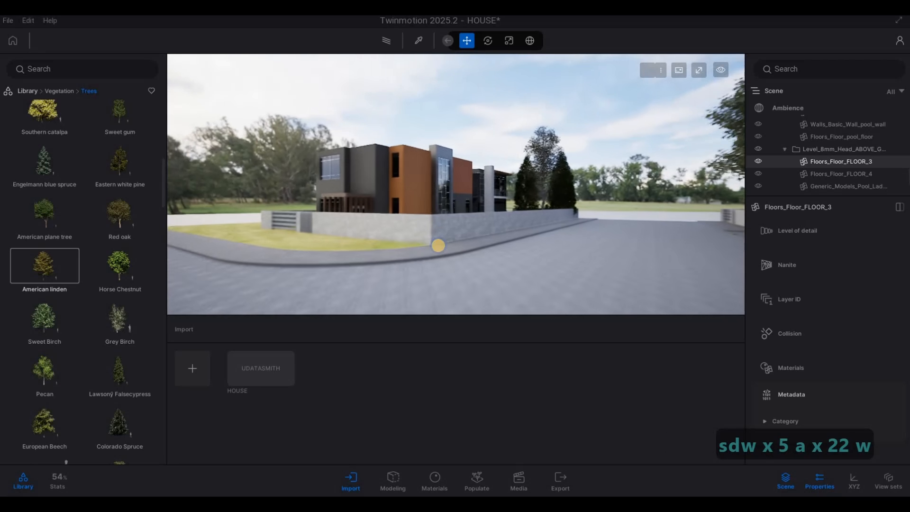
pyautogui.press('a')
pyautogui.press('a')
pyautogui.press('a')
pyautogui.press('a')
pyautogui.press('a')
pyautogui.press('a')
pyautogui.press('a')
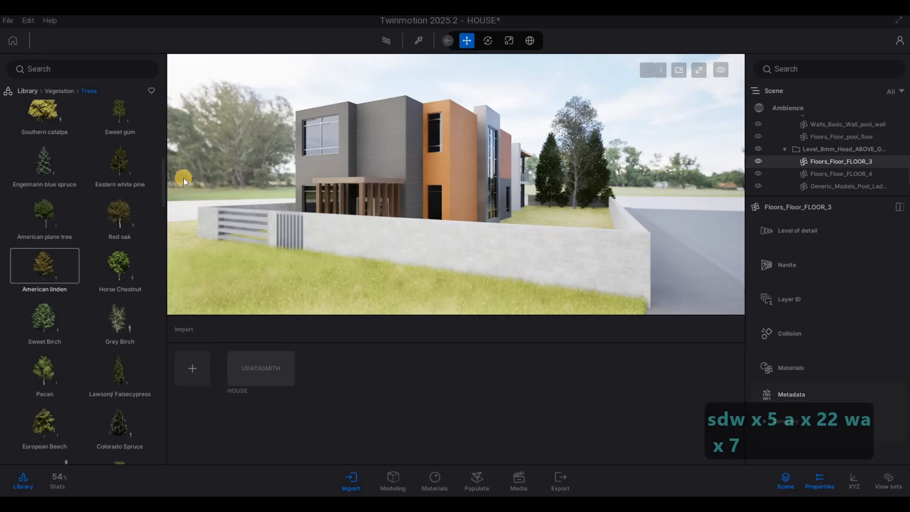
pyautogui.press('w')
pyautogui.moveTo(568, 215); pyautogui.dragTo(555, 210)
pyautogui.press('q')
pyautogui.moveTo(553, 223); pyautogui.dragTo(567, 235, button='right')
pyautogui.click(567, 235)
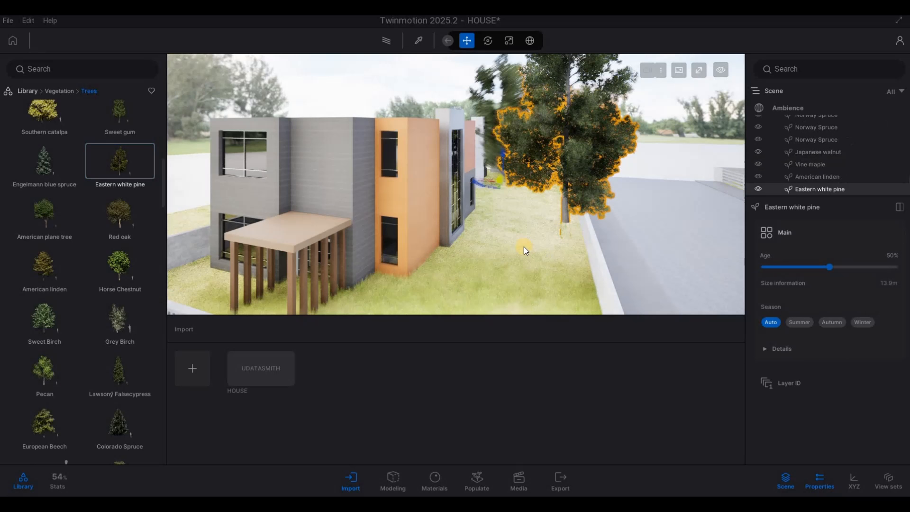
# Try to delete the Eastern white pine from the back lawn.
pyautogui.press('a')
pyautogui.press('a')
pyautogui.press('a')
pyautogui.press('a')
pyautogui.press('a')
pyautogui.press('a')
pyautogui.press('a')
pyautogui.press('a')
pyautogui.press('a')
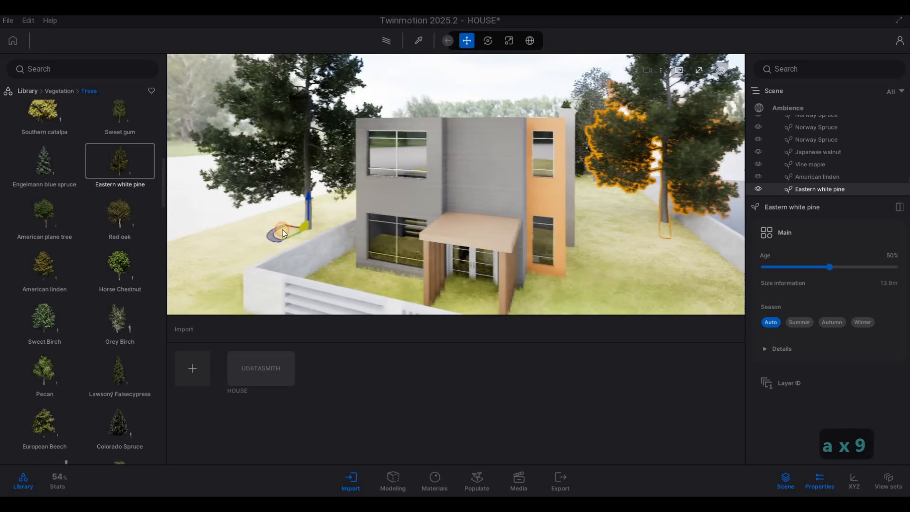
pyautogui.press('w')
pyautogui.press('w')
pyautogui.press('w')
pyautogui.press('w')
pyautogui.press('w')
pyautogui.press('w')
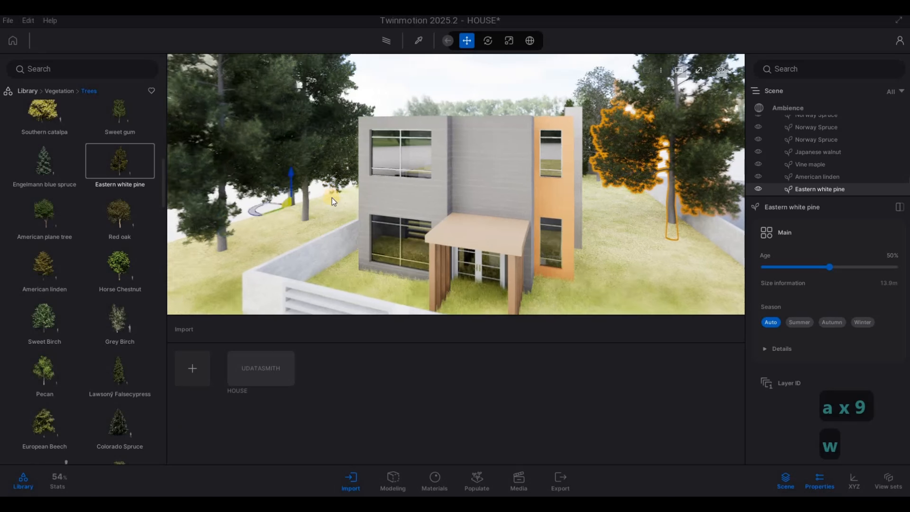
pyautogui.press('a')
pyautogui.press('w')
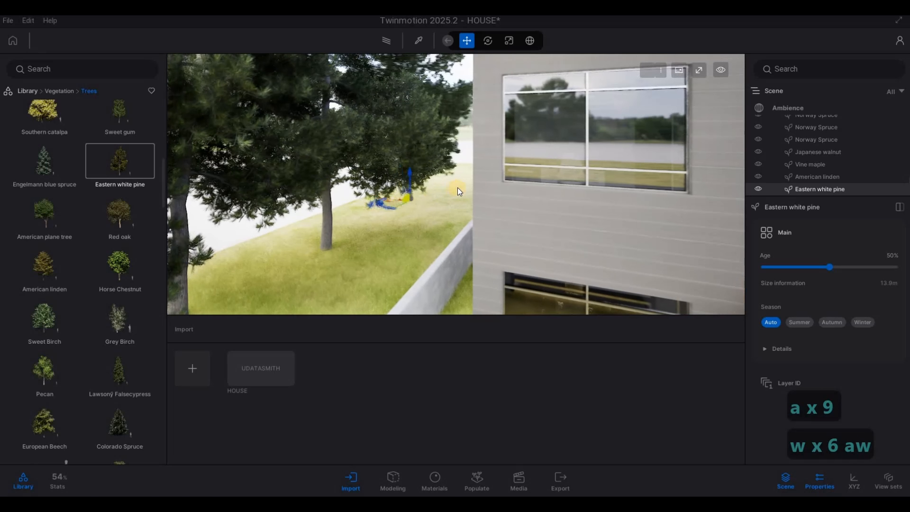
pyautogui.press('d')
pyautogui.press('d')
pyautogui.press('d')
pyautogui.press('d')
pyautogui.press('d')
pyautogui.press('d')
pyautogui.press('d')
pyautogui.press('d')
pyautogui.press('d')
pyautogui.press('d')
pyautogui.press('d')
pyautogui.press('d')
pyautogui.press('d')
pyautogui.press('d')
pyautogui.press('d')
pyautogui.press('d')
pyautogui.press('d')
pyautogui.press('d')
pyautogui.press('d')
pyautogui.press('d')
pyautogui.press('d')
pyautogui.press('Escape')
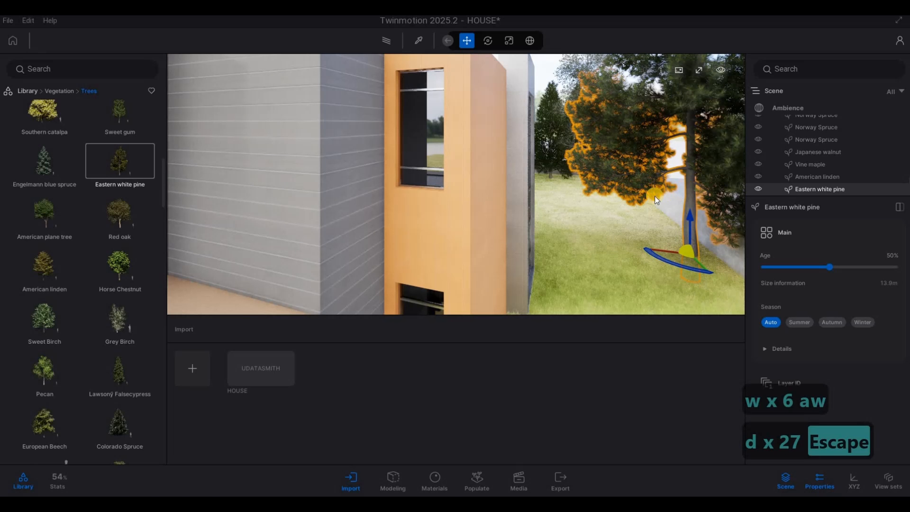
pyautogui.press('Delete')
pyautogui.press('a')
pyautogui.press('s')
pyautogui.press('d')
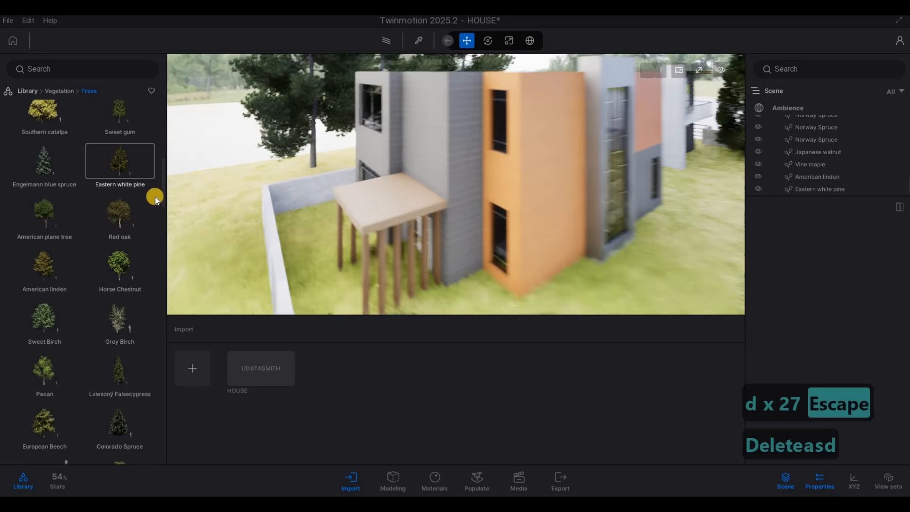
# Place a European Beech on the lawn corner beside the street-side boundary wall.
pyautogui.press('s')
pyautogui.scroll(-10, 63, 249)
pyautogui.moveTo(55, 224); pyautogui.dragTo(335, 217)
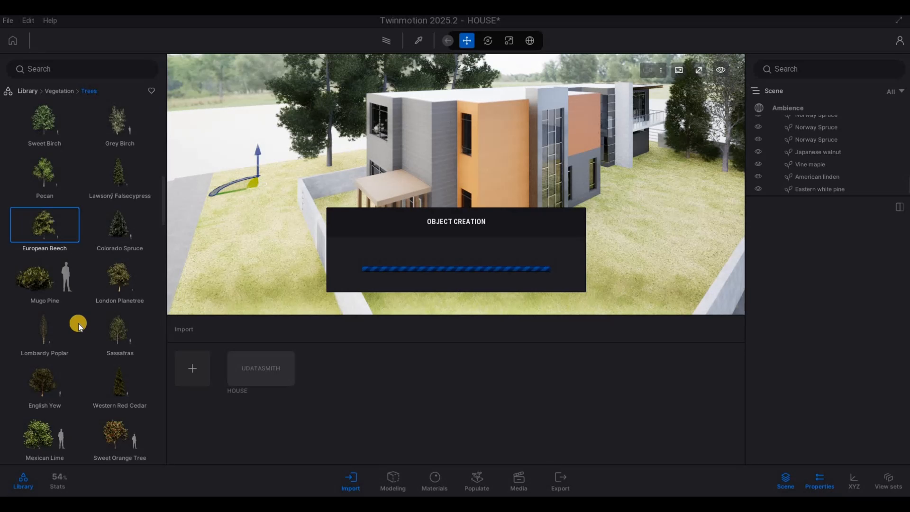
# Place a Kaki tree on the back lawn in front of the house's orange wall.
pyautogui.scroll(-3, 109, 354)
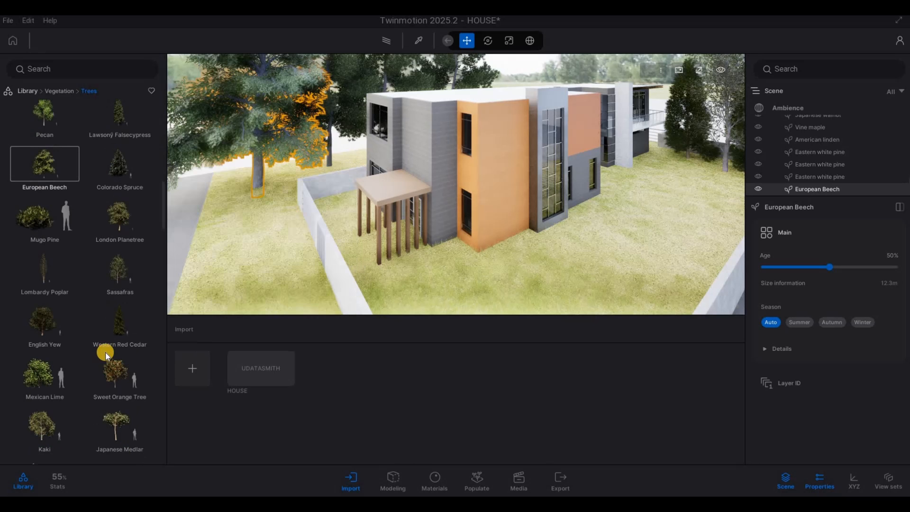
pyautogui.moveTo(47, 337); pyautogui.dragTo(519, 309)
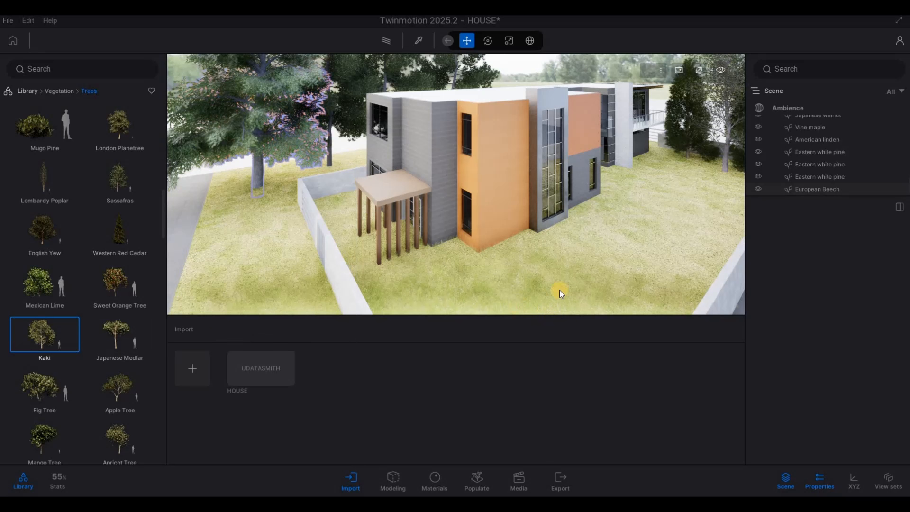
pyautogui.press('s')
pyautogui.click(544, 297)
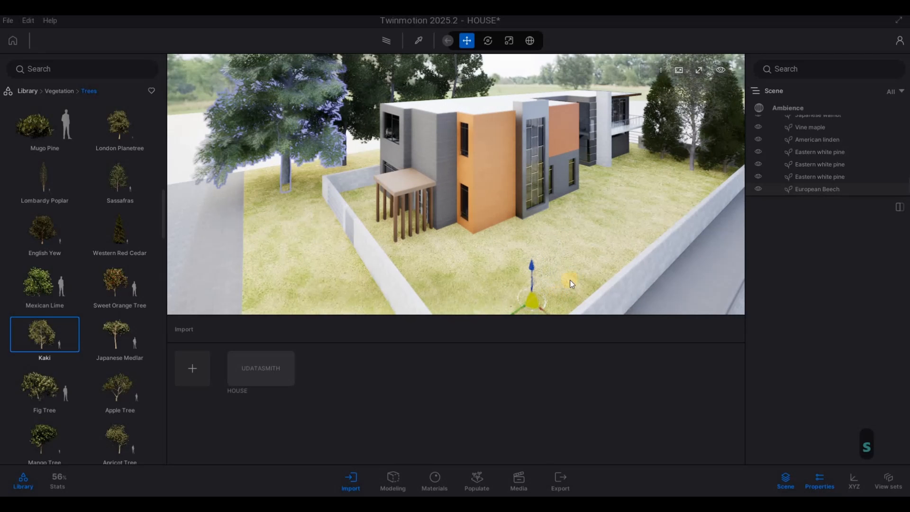
pyautogui.click(575, 274)
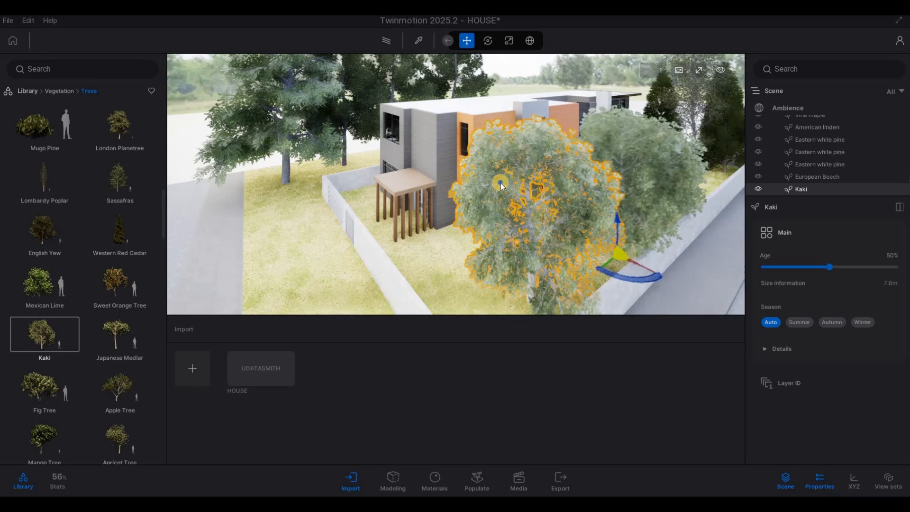
# Open the Cars category of the Vehicles library.
pyautogui.press('s')
pyautogui.press('a')
pyautogui.press('e')
pyautogui.press('w')
pyautogui.press('w')
pyautogui.press('w')
pyautogui.press('w')
pyautogui.moveTo(560, 149); pyautogui.dragTo(532, 265, button='right')
pyautogui.press('d')
pyautogui.press('d')
pyautogui.press('d')
pyautogui.press('d')
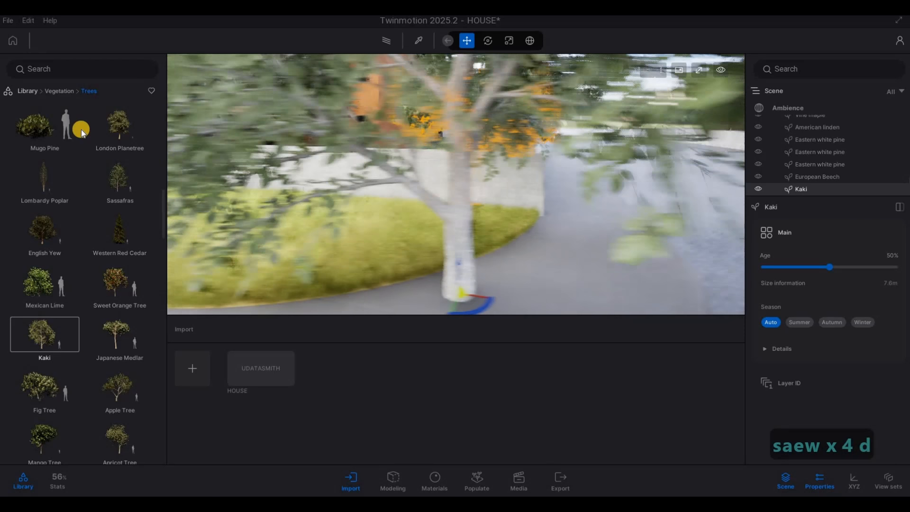
pyautogui.press('Escape')
pyautogui.press('Escape')
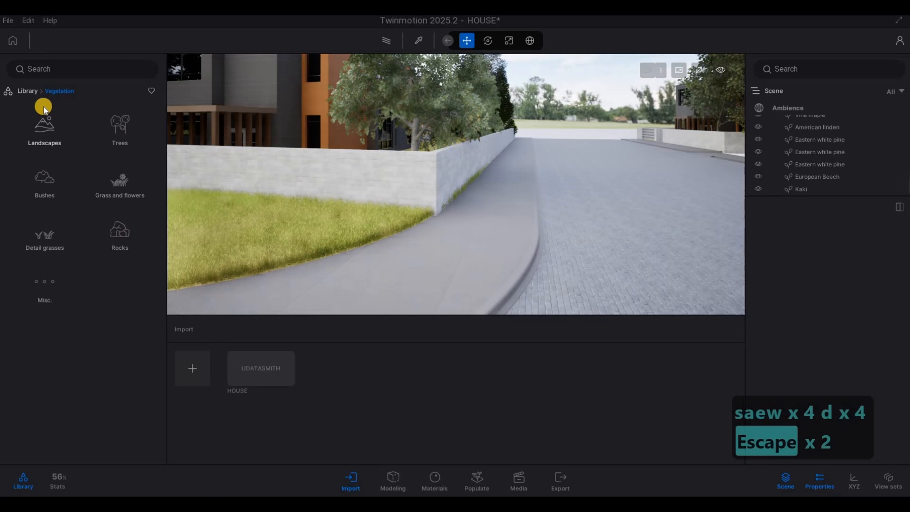
pyautogui.click(22, 91)
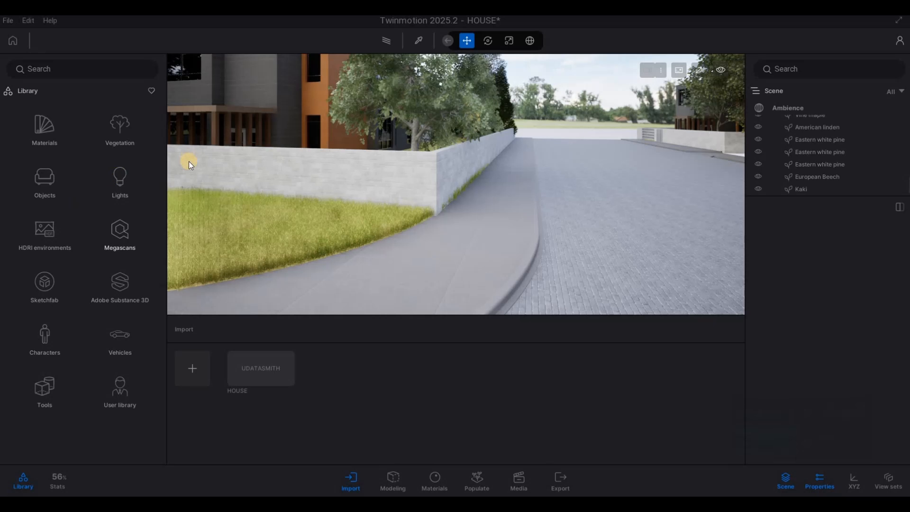
pyautogui.click(115, 335)
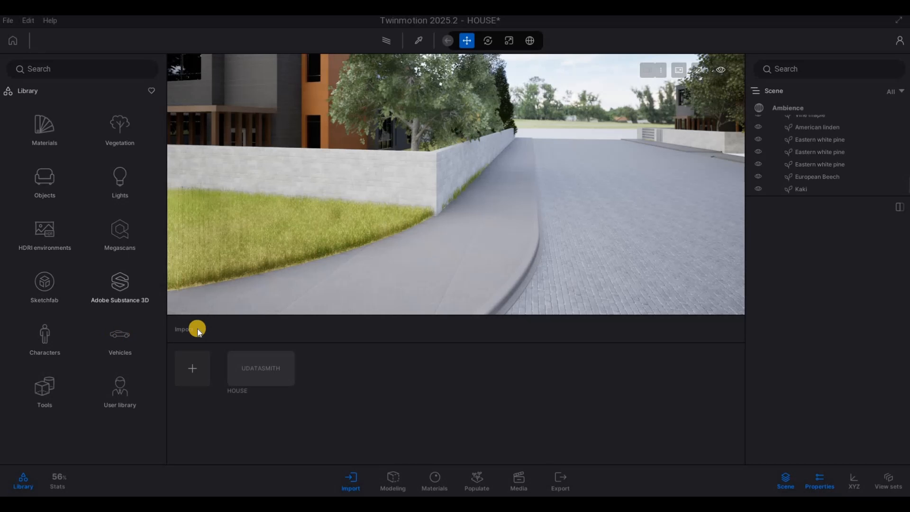
pyautogui.click(44, 148)
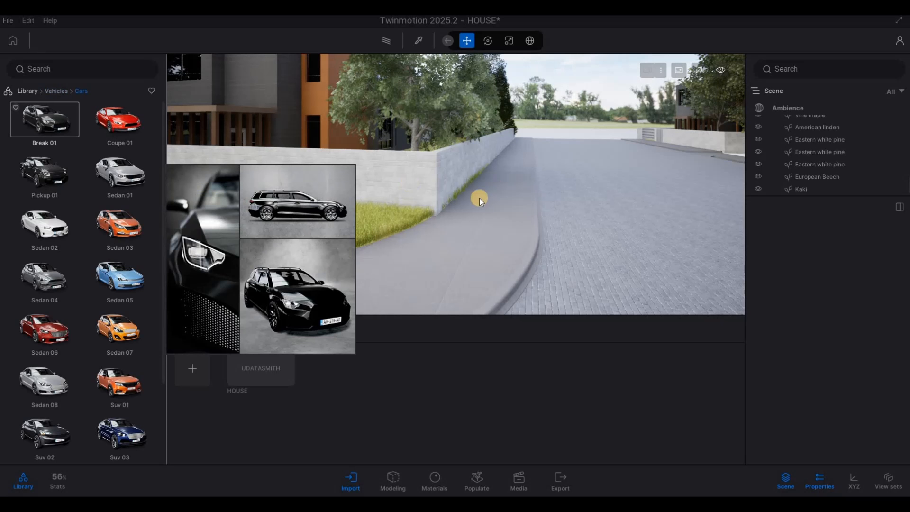
# Place a Break 01 car on the far end of the driveway.
pyautogui.press('d')
pyautogui.press('w')
pyautogui.press('q')
pyautogui.press('q')
pyautogui.press('q')
pyautogui.press('q')
pyautogui.press('q')
pyautogui.press('d')
pyautogui.moveTo(98, 133); pyautogui.dragTo(466, 220)
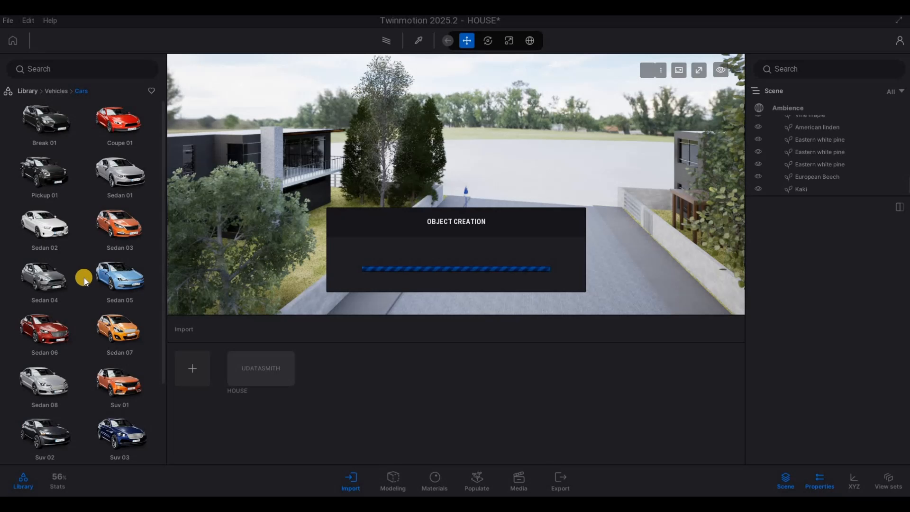
pyautogui.press('F1')
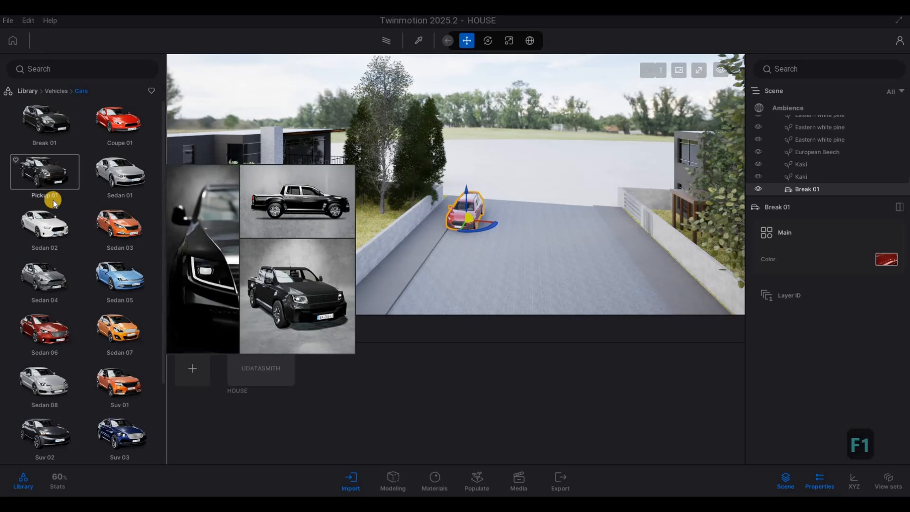
pyautogui.click(595, 234)
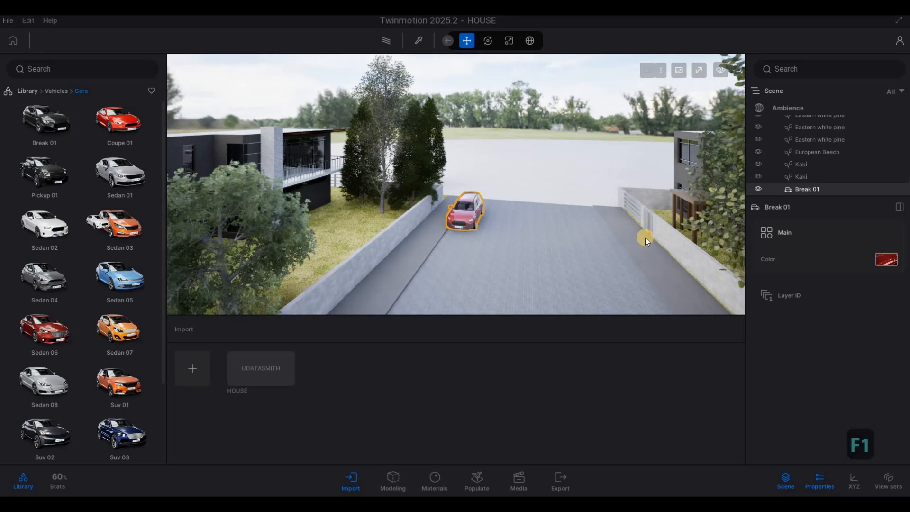
# Place a Sedan 02 on the right side of the driveway and set its color to White.
pyautogui.press('F1')
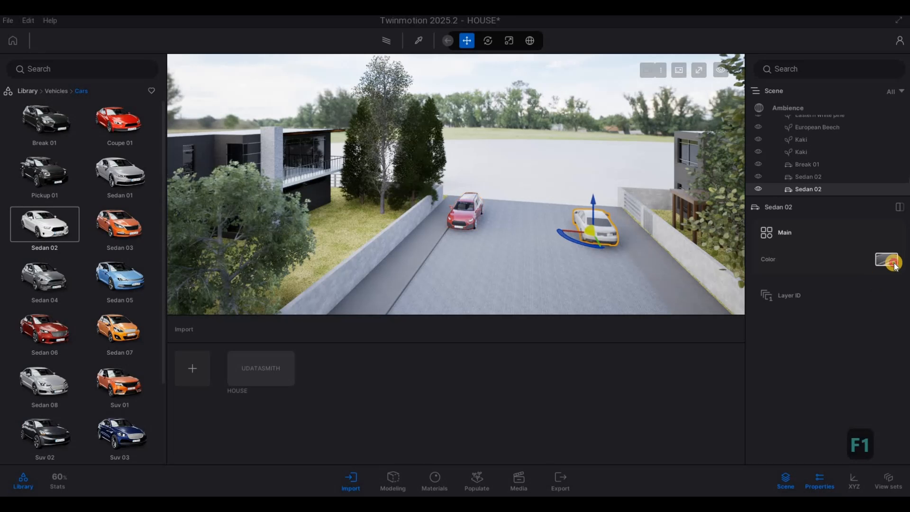
pyautogui.click(890, 261)
pyautogui.click(836, 328)
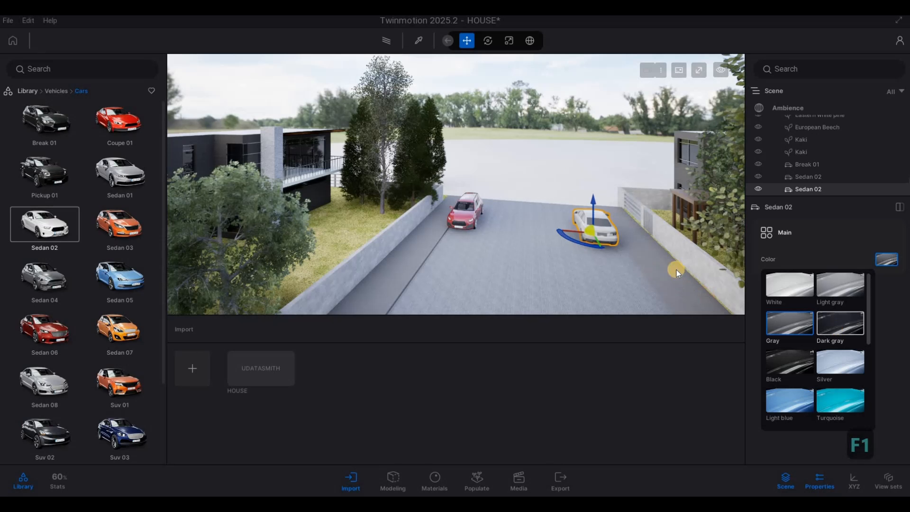
pyautogui.click(879, 260)
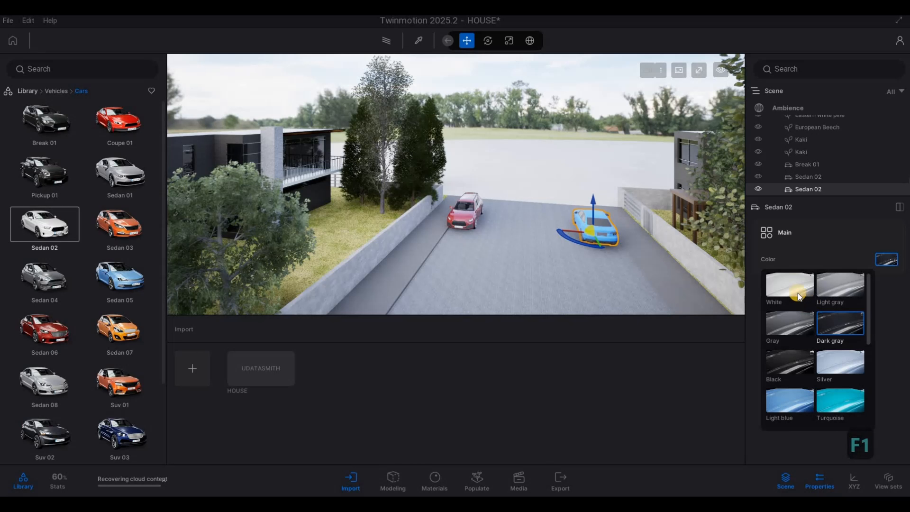
pyautogui.click(816, 287)
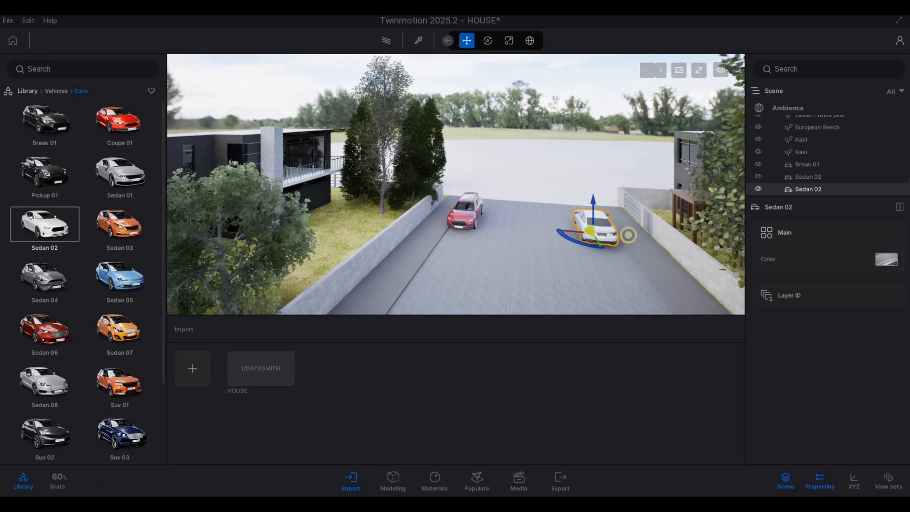
# Change the Sedan 02's color to Dark gray.
pyautogui.press('a')
pyautogui.press('w')
pyautogui.press('d')
pyautogui.press('w')
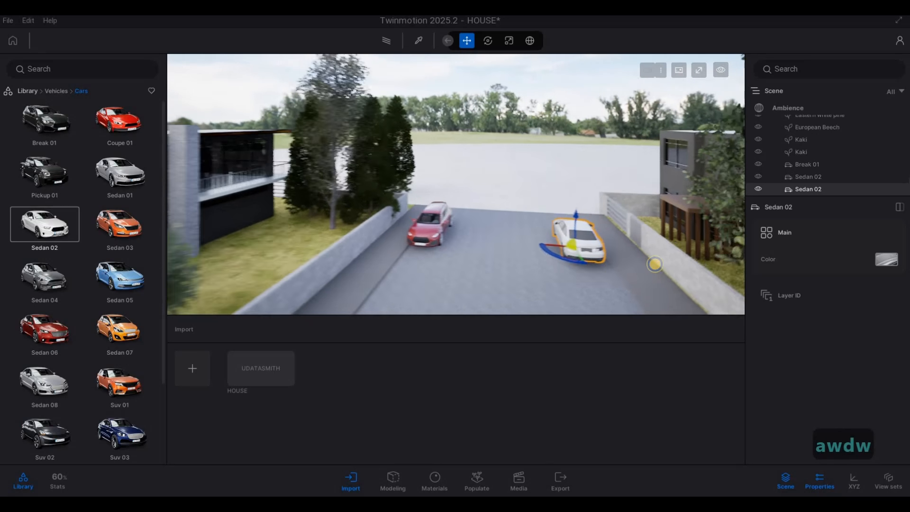
pyautogui.press('e')
pyautogui.press('e')
pyautogui.press('e')
pyautogui.press('q')
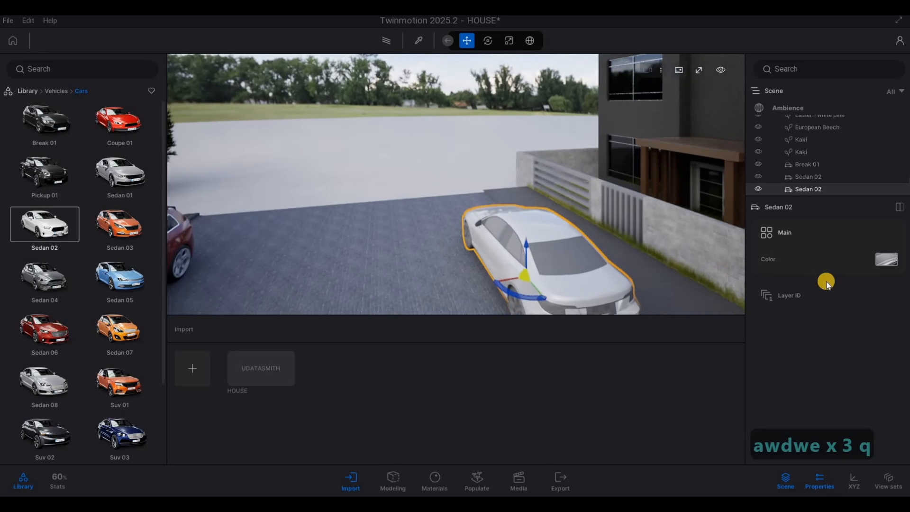
pyautogui.press('d')
pyautogui.click(886, 259)
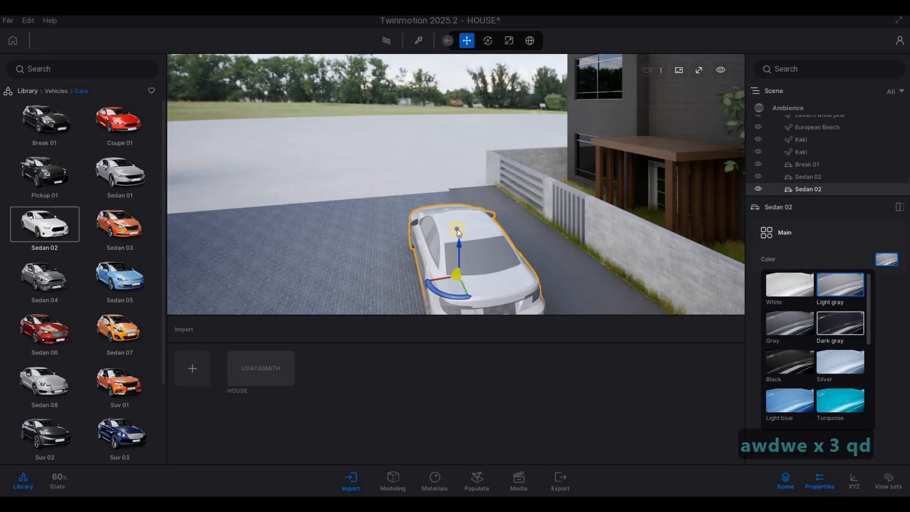
pyautogui.click(836, 323)
# Copy a Japanese cedar from beside the driveway wall to the far right corner of the driveway.
pyautogui.press('s')
pyautogui.moveTo(291, 203); pyautogui.dragTo(411, 230)
pyautogui.press('a')
pyautogui.press('e')
pyautogui.press('w')
pyautogui.press('q')
pyautogui.press('a')
pyautogui.press('w')
pyautogui.click(412, 233)
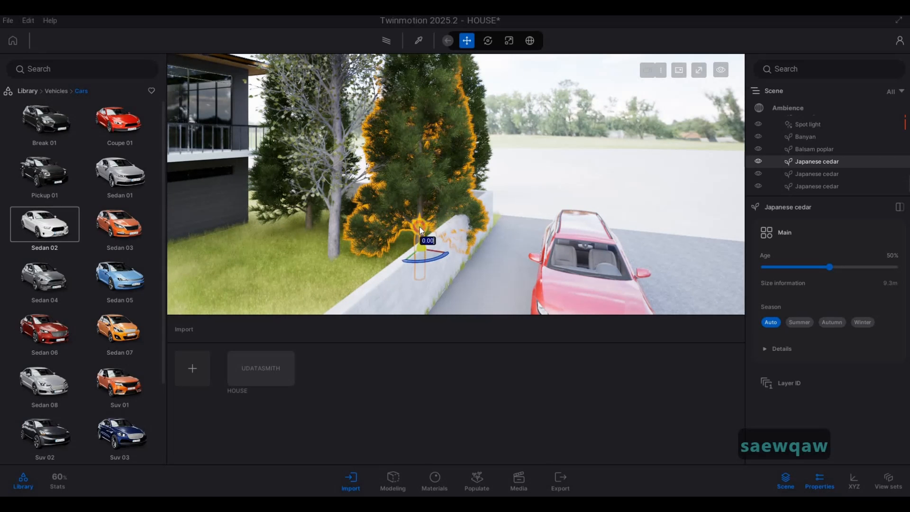
pyautogui.click(475, 164)
pyautogui.click(467, 124)
pyautogui.press('w')
pyautogui.press('d')
pyautogui.moveTo(527, 137); pyautogui.dragTo(355, 149, button='right')
pyautogui.press('q')
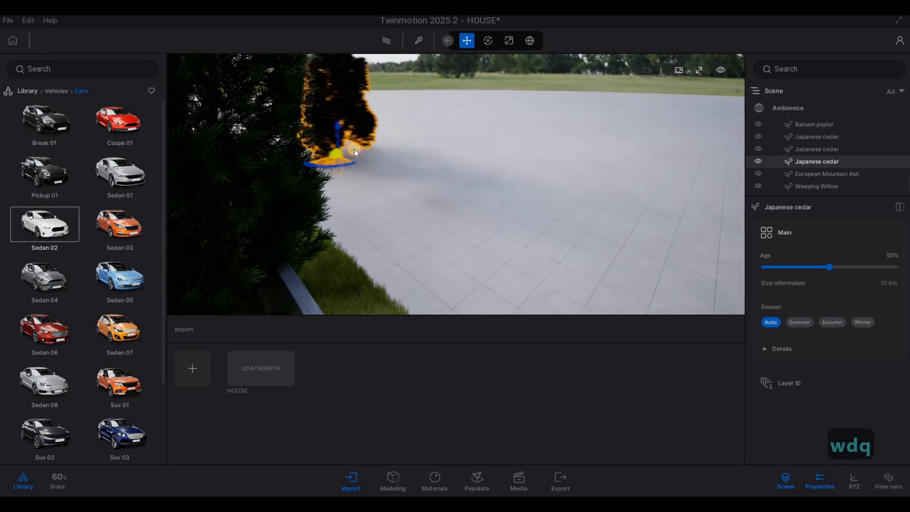
pyautogui.press('s')
pyautogui.press('a')
pyautogui.press('a')
pyautogui.press('a')
pyautogui.press('a')
pyautogui.press('a')
pyautogui.moveTo(579, 86); pyautogui.dragTo(285, 109, button='right')
pyautogui.press('e')
pyautogui.press('d')
pyautogui.press('w')
pyautogui.press('w')
pyautogui.press('w')
pyautogui.press('w')
pyautogui.press('w')
pyautogui.press('w')
pyautogui.press('q')
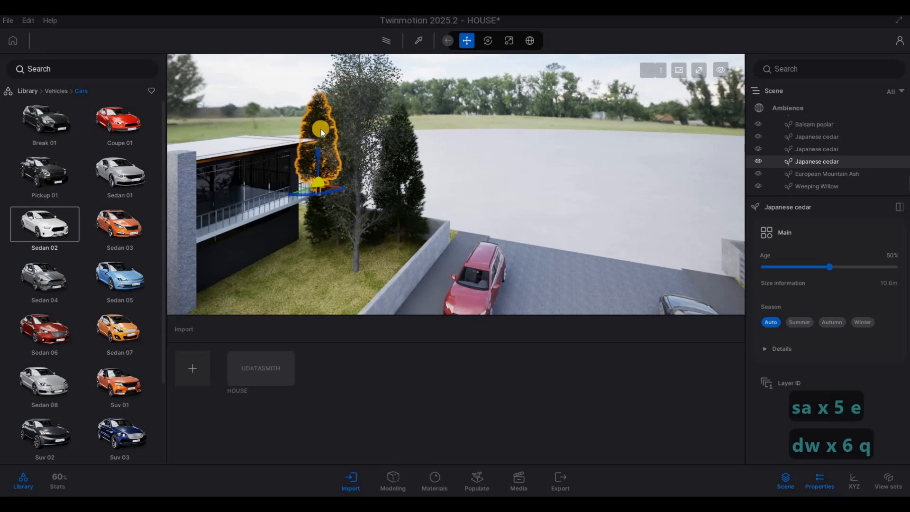
pyautogui.keyDown('shift'); pyautogui.moveTo(402, 197); pyautogui.dragTo(740, 243); pyautogui.keyUp('shift')
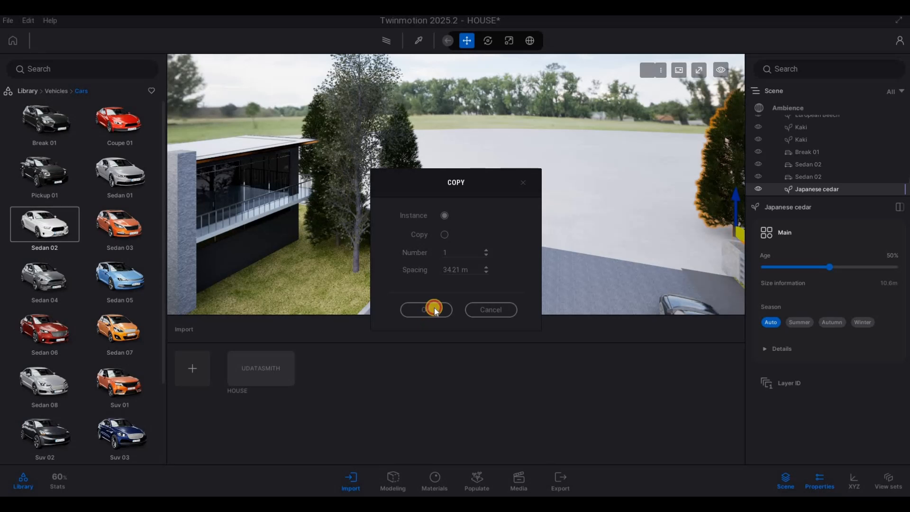
pyautogui.click(429, 310)
pyautogui.press('e')
pyautogui.moveTo(646, 237); pyautogui.dragTo(658, 192, button='right')
pyautogui.press('e')
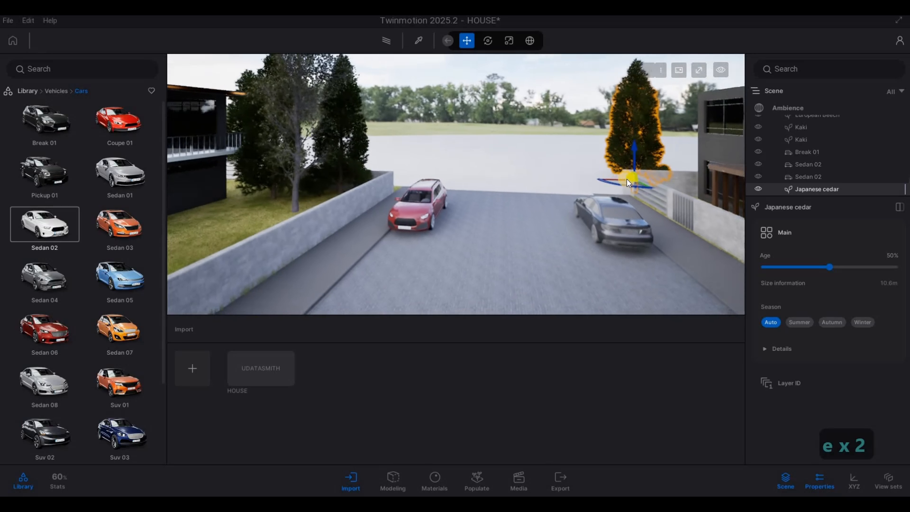
pyautogui.moveTo(621, 182); pyautogui.dragTo(618, 179)
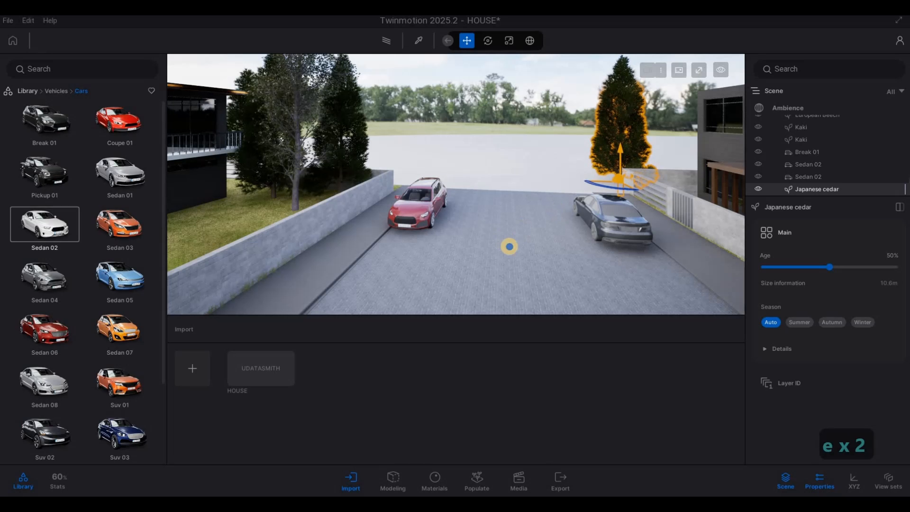
# Place a Sedan 08 on the left side of the driveway near the front.
pyautogui.press('a')
pyautogui.press('e')
pyautogui.moveTo(573, 262)
pyautogui.mouseDown(button='right')
pyautogui.moveTo(532, 246)
pyautogui.moveTo(246, 239)
pyautogui.moveTo(198, 259)
pyautogui.mouseUp(button='right')
pyautogui.press('s')
pyautogui.press('s')
pyautogui.press('d')
pyautogui.press('d')
pyautogui.press('d')
pyautogui.press('d')
pyautogui.press('d')
pyautogui.press('d')
pyautogui.press('d')
pyautogui.press('d')
pyautogui.press('d')
pyautogui.press('d')
pyautogui.press('d')
pyautogui.press('d')
pyautogui.press('d')
pyautogui.press('d')
pyautogui.press('d')
pyautogui.press('d')
pyautogui.press('d')
pyautogui.press('d')
pyautogui.press('d')
pyautogui.press('d')
pyautogui.press('a')
pyautogui.press('a')
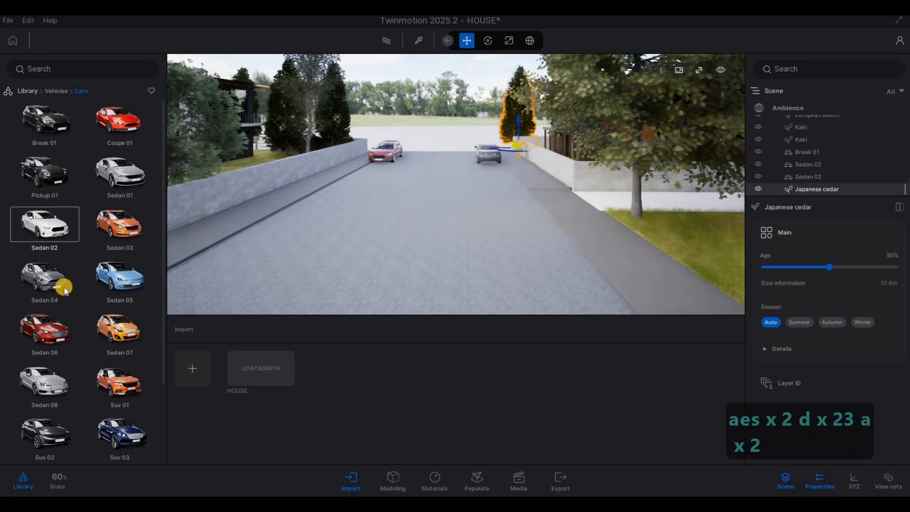
pyautogui.moveTo(34, 386); pyautogui.dragTo(333, 198)
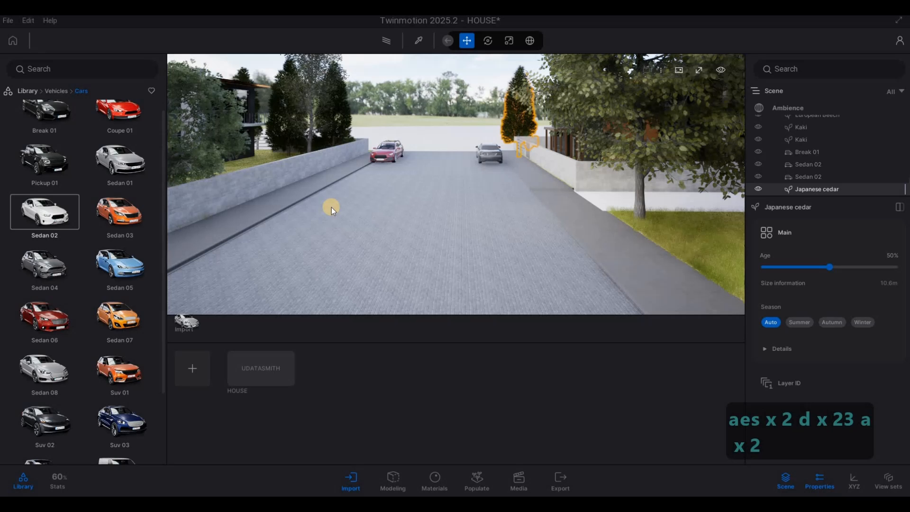
# Place a Suv 01 on the driveway and rotate it by 180 and 90 degrees to park beside the right lawn.
pyautogui.press('F1')
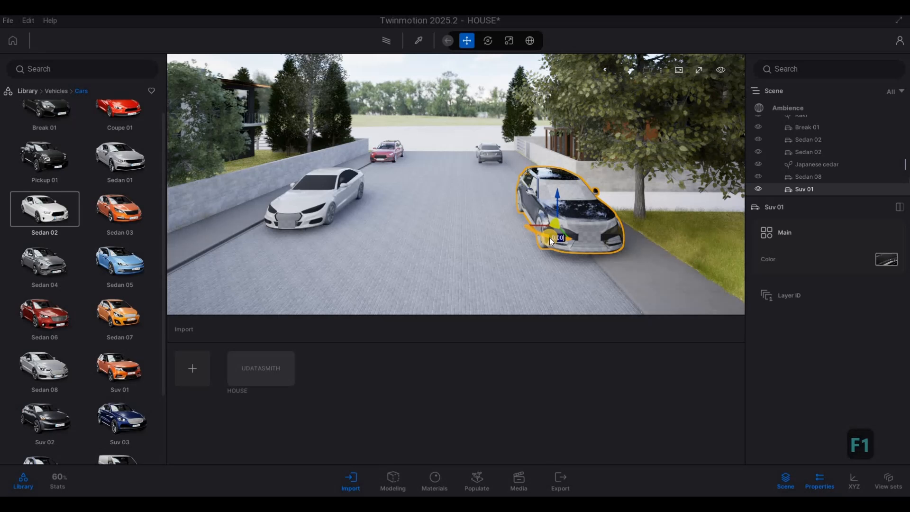
pyautogui.write('180')
pyautogui.press('Return')
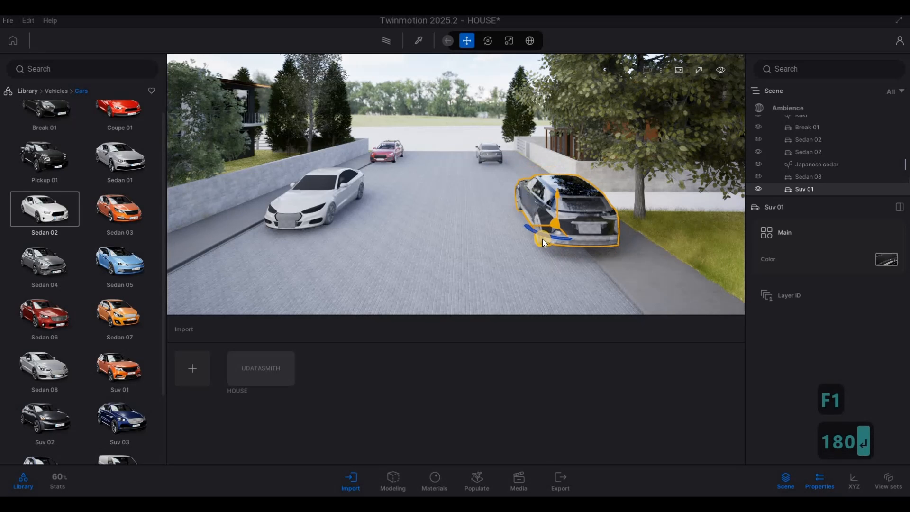
pyautogui.moveTo(509, 214); pyautogui.dragTo(507, 215)
pyautogui.click(508, 213)
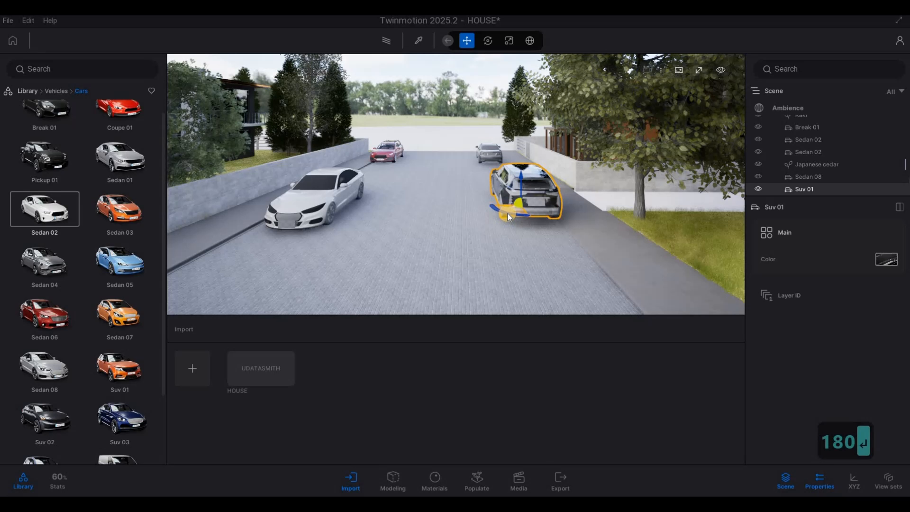
pyautogui.write('90')
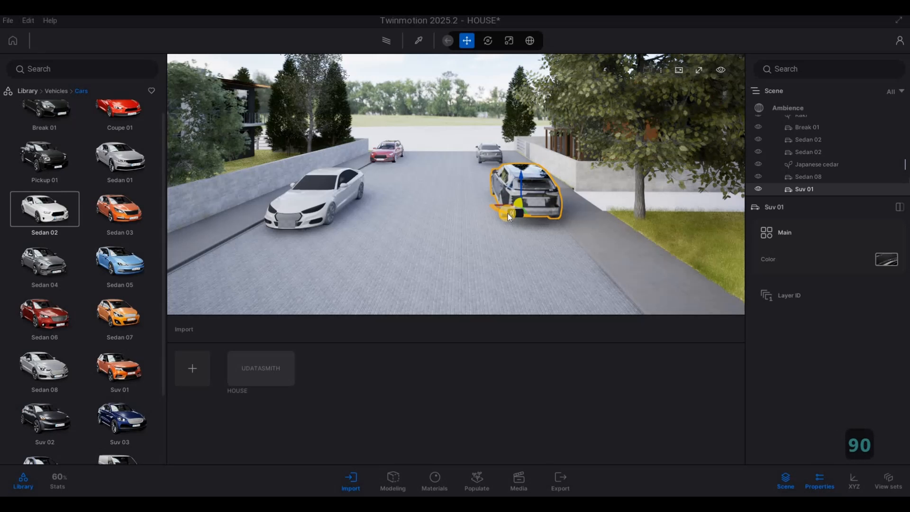
pyautogui.press('Return')
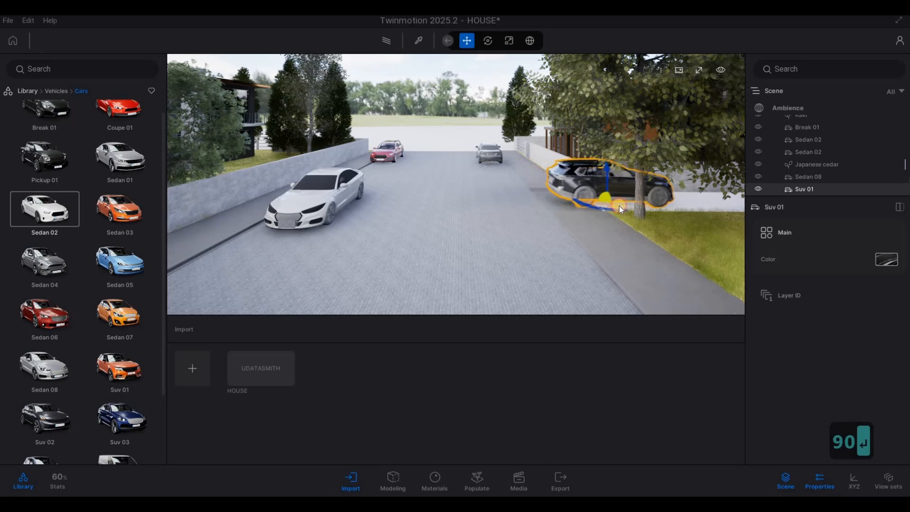
pyautogui.press('Escape')
pyautogui.press('e')
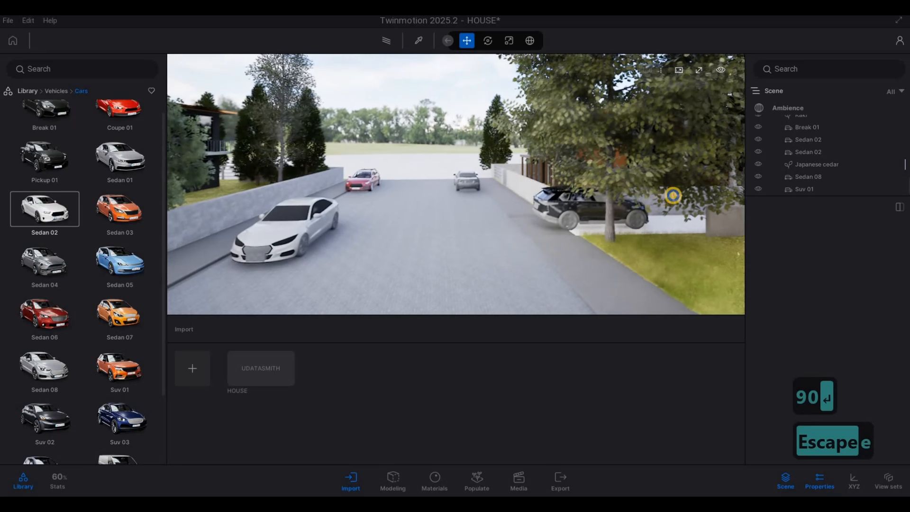
pyautogui.press('s')
pyautogui.press('d')
# Fly the camera around the front of the house to review the exterior from the lawn and street.
pyautogui.press('d')
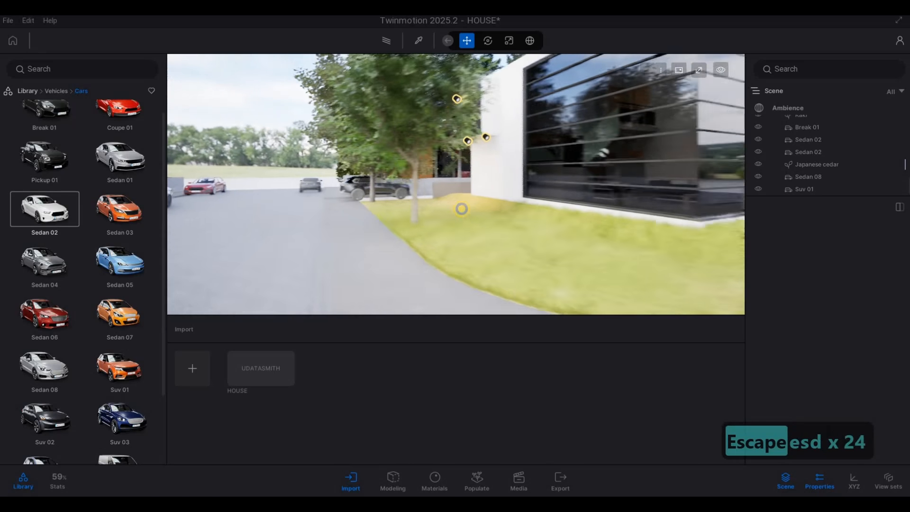
pyautogui.press('a')
pyautogui.press('w')
pyautogui.press('d')
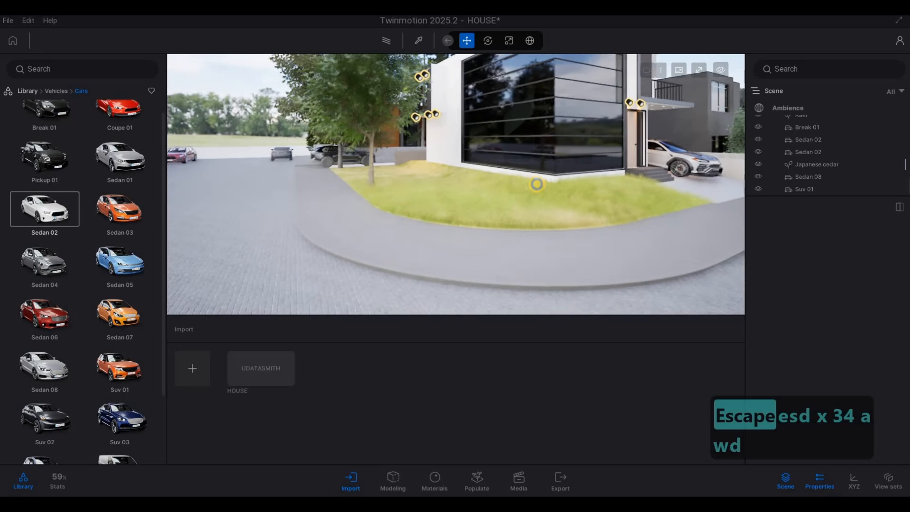
pyautogui.press('s')
pyautogui.press('d')
pyautogui.press('d')
pyautogui.press('d')
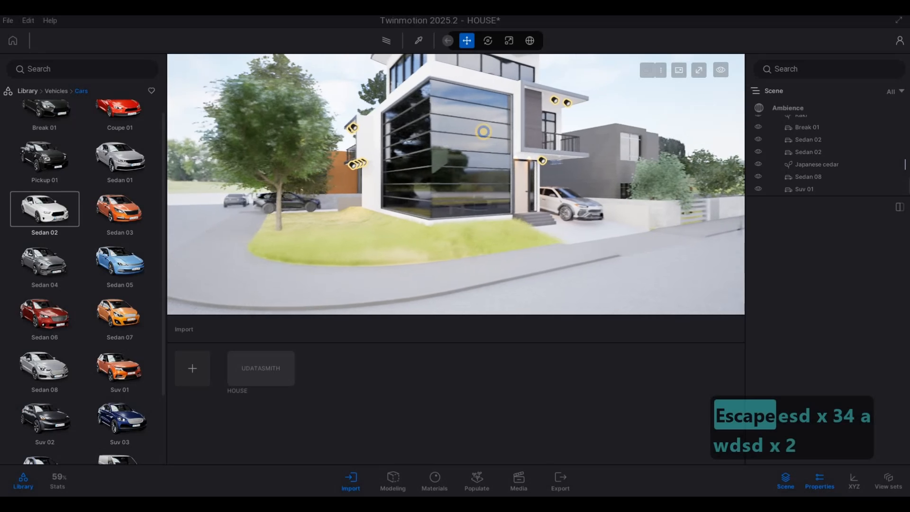
pyautogui.press('s')
pyautogui.press('s')
pyautogui.press('w')
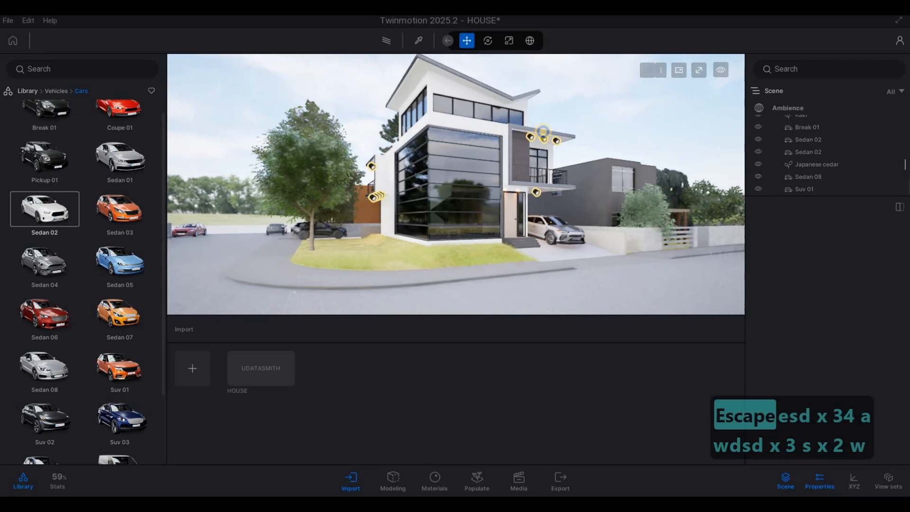
pyautogui.press('a')
pyautogui.press('w')
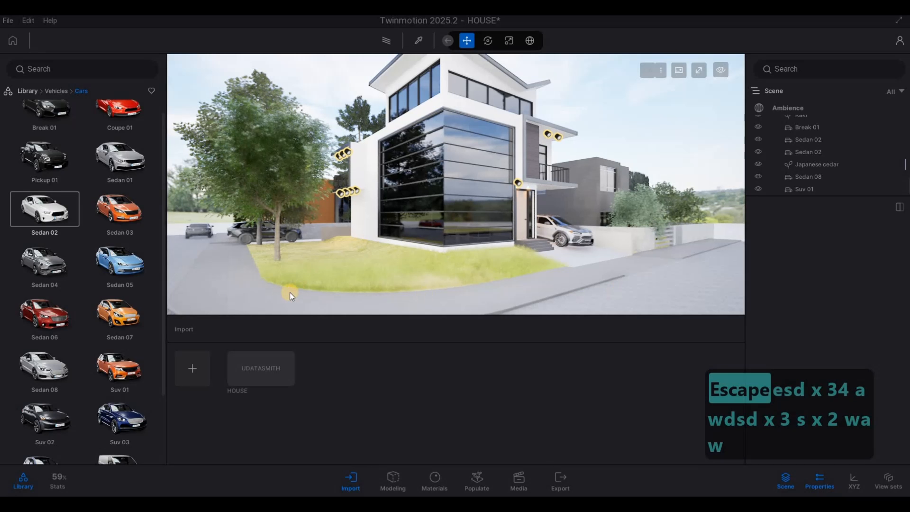
pyautogui.press('a')
pyautogui.press('a')
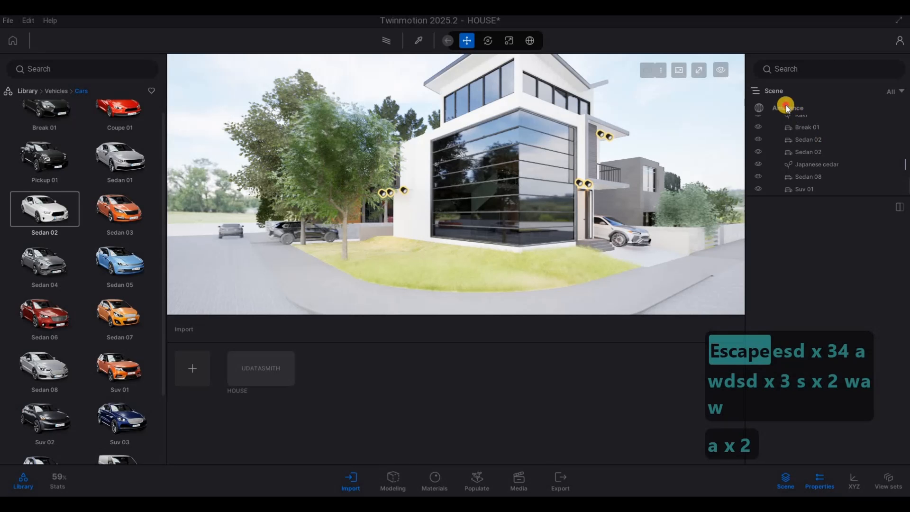
# Lower the ambience HDRI environment's height offset to about -4.4 m.
pyautogui.click(786, 107)
pyautogui.click(791, 238)
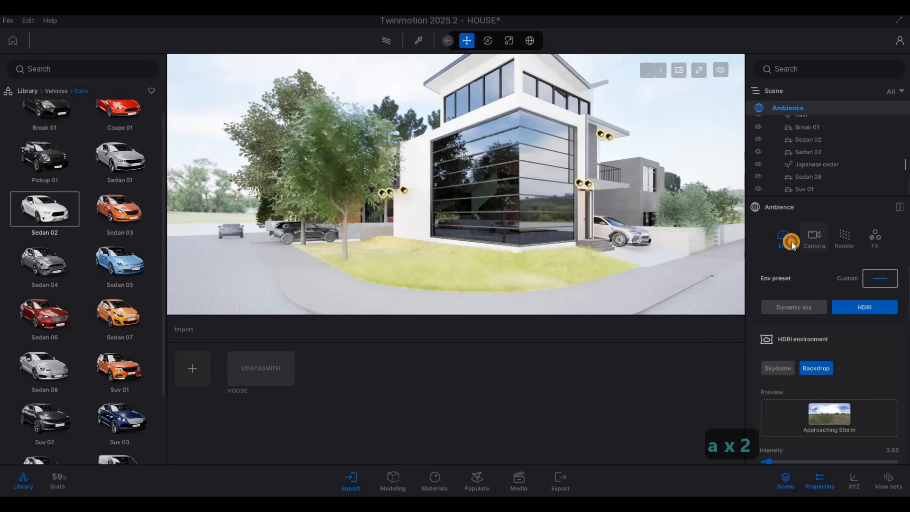
pyautogui.scroll(-3, 848, 370)
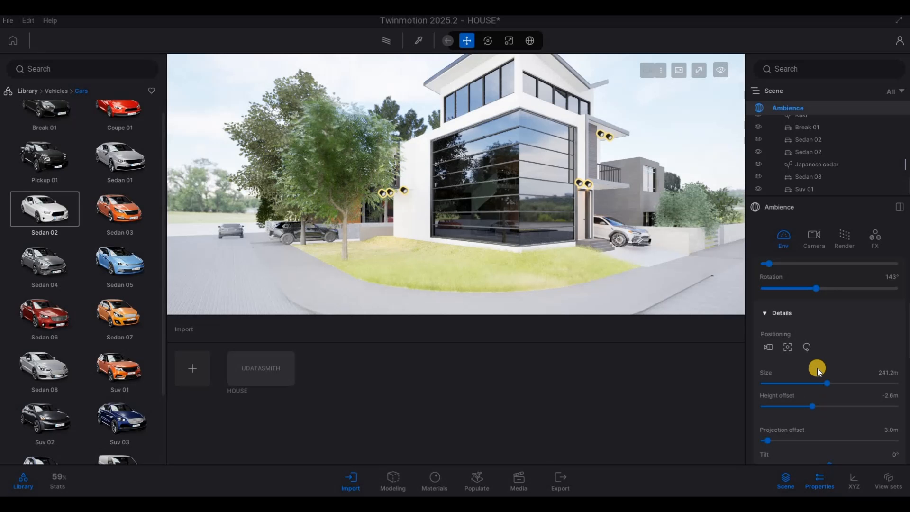
pyautogui.scroll(-2, 817, 368)
pyautogui.moveTo(809, 361); pyautogui.dragTo(804, 362)
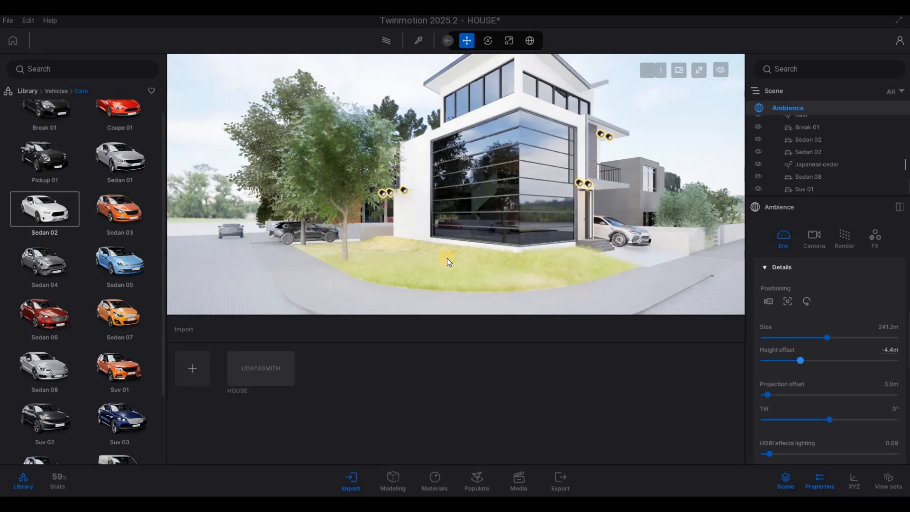
# Pick the back driveway's paving to inspect its Bricks cobblestone material settings.
pyautogui.press('a')
pyautogui.press('w')
pyautogui.press('q')
pyautogui.moveTo(489, 254); pyautogui.dragTo(418, 38, button='right')
pyautogui.press('a')
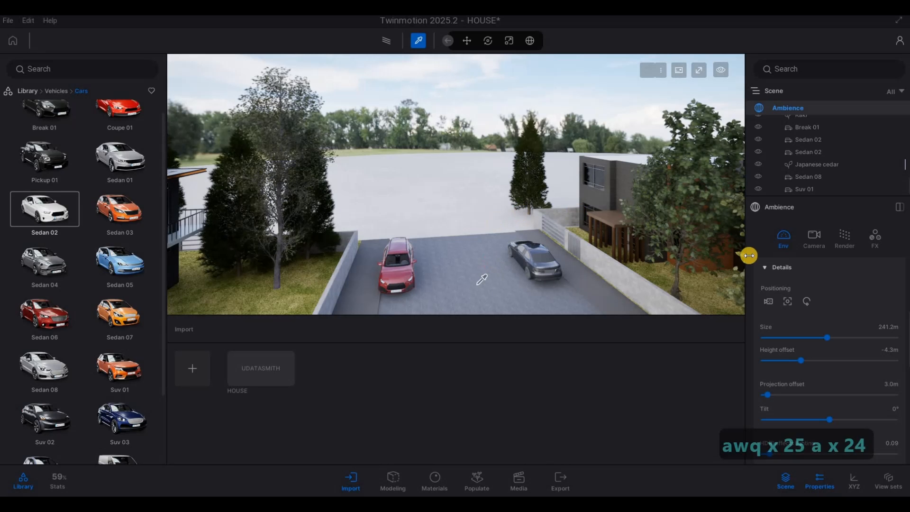
pyautogui.click(784, 233)
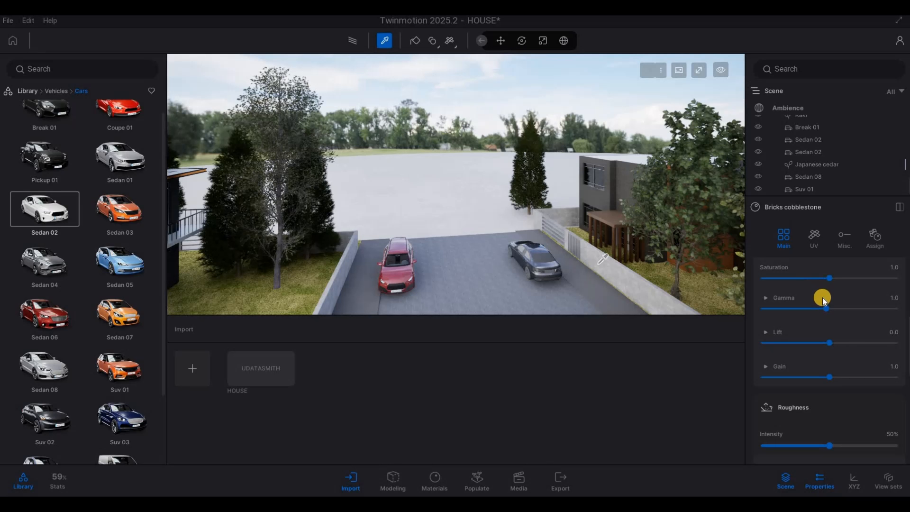
pyautogui.scroll(5, 818, 298)
pyautogui.click(512, 244)
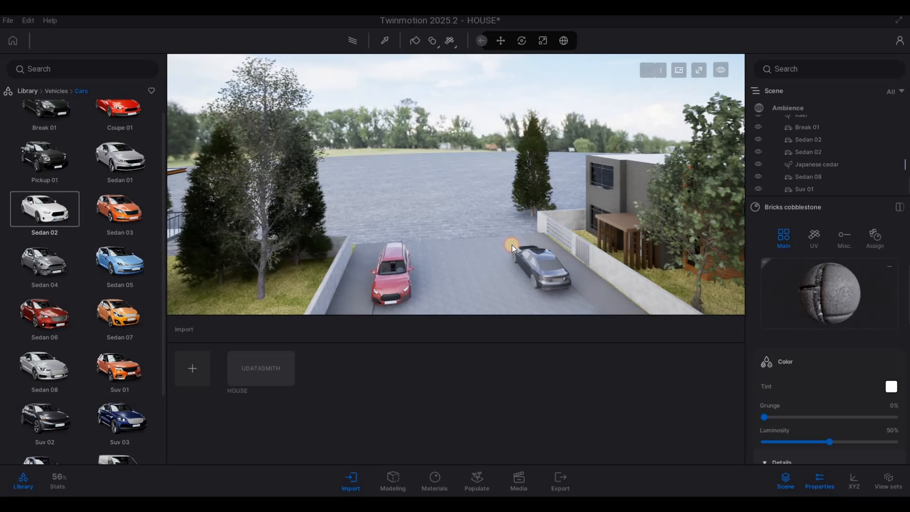
# Fly the camera back around the house to the street-side corner view.
pyautogui.press('w')
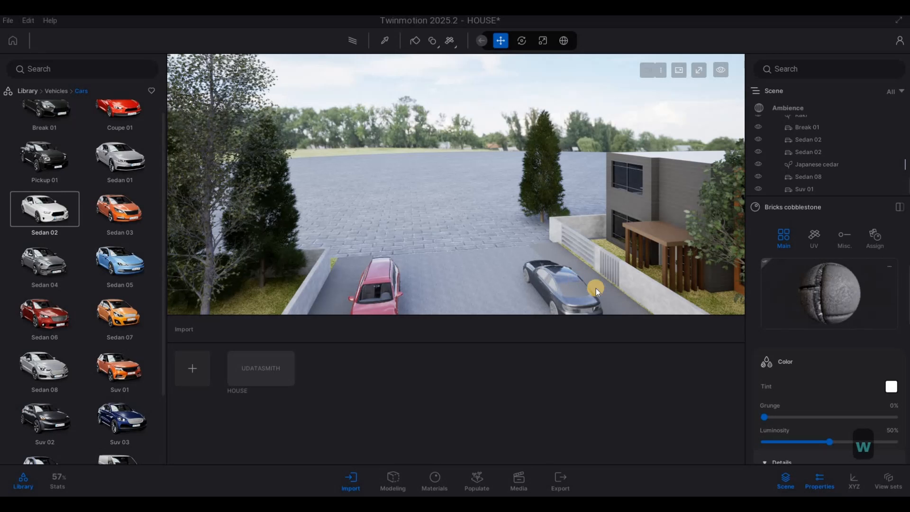
pyautogui.press('e')
pyautogui.press('e')
pyautogui.press('e')
pyautogui.press('e')
pyautogui.press('e')
pyautogui.press('e')
pyautogui.press('e')
pyautogui.press('e')
pyautogui.press('e')
pyautogui.press('e')
pyautogui.press('e')
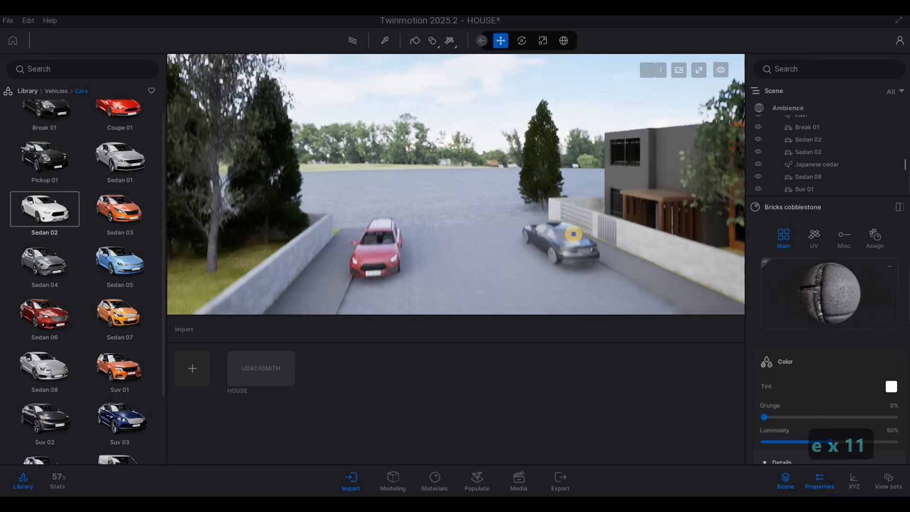
pyautogui.press('e')
pyautogui.press('e')
pyautogui.press('s')
pyautogui.press('d')
pyautogui.press('s')
pyautogui.press('s')
pyautogui.press('s')
pyautogui.press('s')
pyautogui.press('s')
pyautogui.press('s')
pyautogui.press('s')
pyautogui.press('s')
pyautogui.press('s')
pyautogui.press('s')
pyautogui.press('s')
pyautogui.press('s')
pyautogui.press('s')
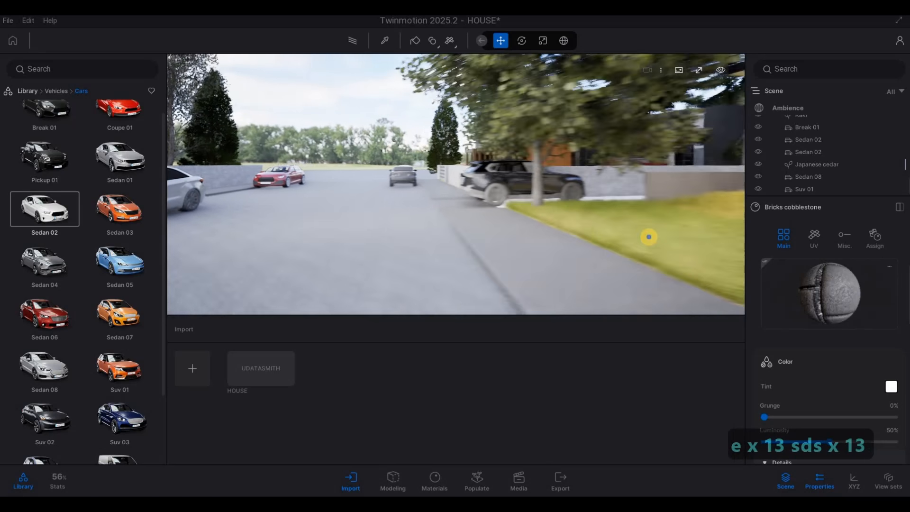
pyautogui.press('s')
pyautogui.press('s')
pyautogui.press('s')
pyautogui.press('a')
pyautogui.press('s')
pyautogui.press('a')
pyautogui.press('s')
pyautogui.press('d')
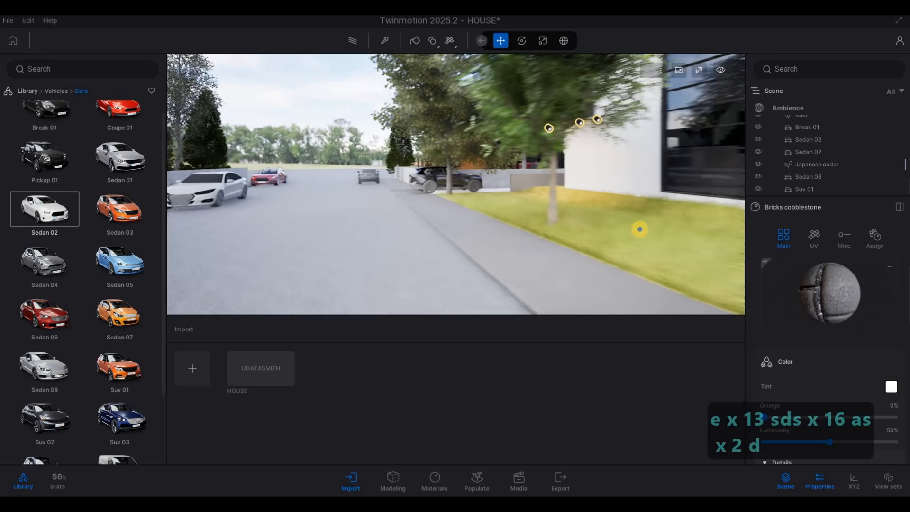
pyautogui.press('d')
pyautogui.press('s')
pyautogui.press('s')
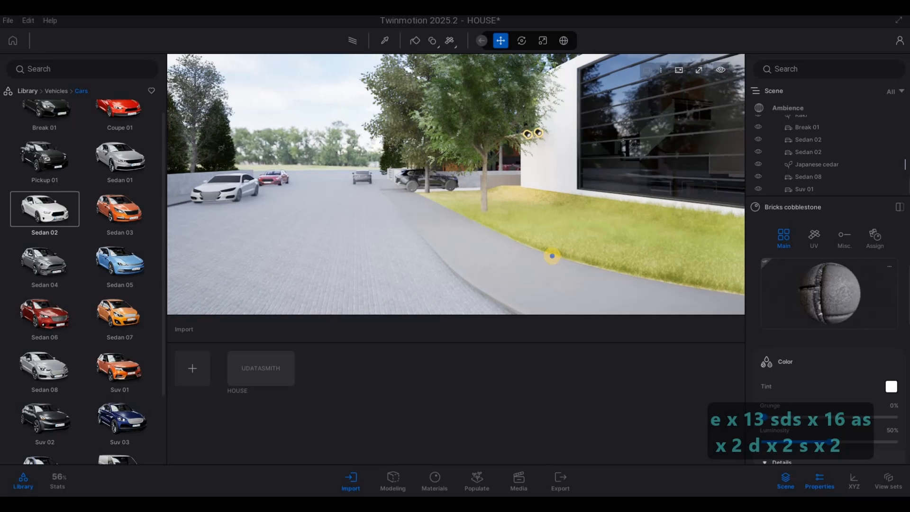
pyautogui.press('s')
pyautogui.press('s')
pyautogui.press('s')
pyautogui.press('s')
pyautogui.press('d')
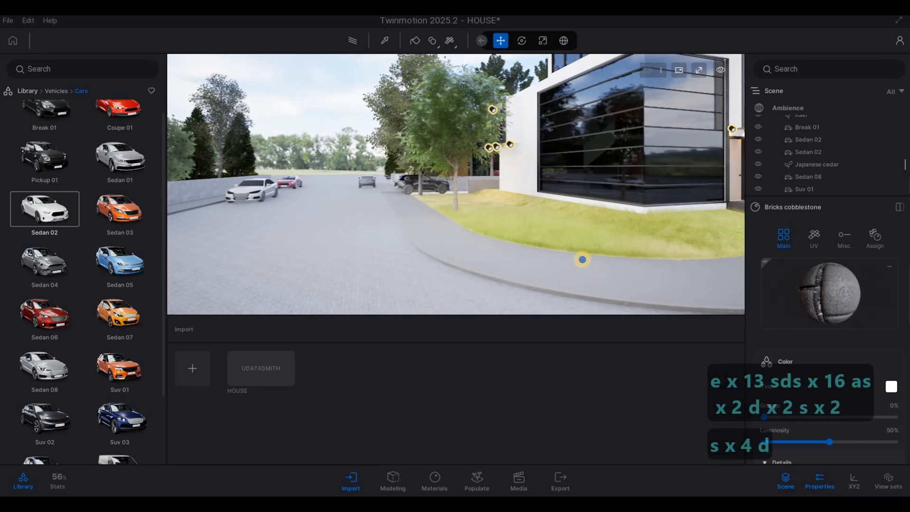
pyautogui.press('Escape')
pyautogui.press('d')
pyautogui.press('d')
pyautogui.press('d')
pyautogui.press('d')
pyautogui.press('d')
pyautogui.press('d')
pyautogui.press('d')
pyautogui.press('d')
pyautogui.press('d')
pyautogui.press('d')
pyautogui.press('d')
pyautogui.press('d')
pyautogui.press('d')
pyautogui.press('d')
pyautogui.press('d')
pyautogui.press('d')
pyautogui.press('d')
pyautogui.press('d')
pyautogui.press('d')
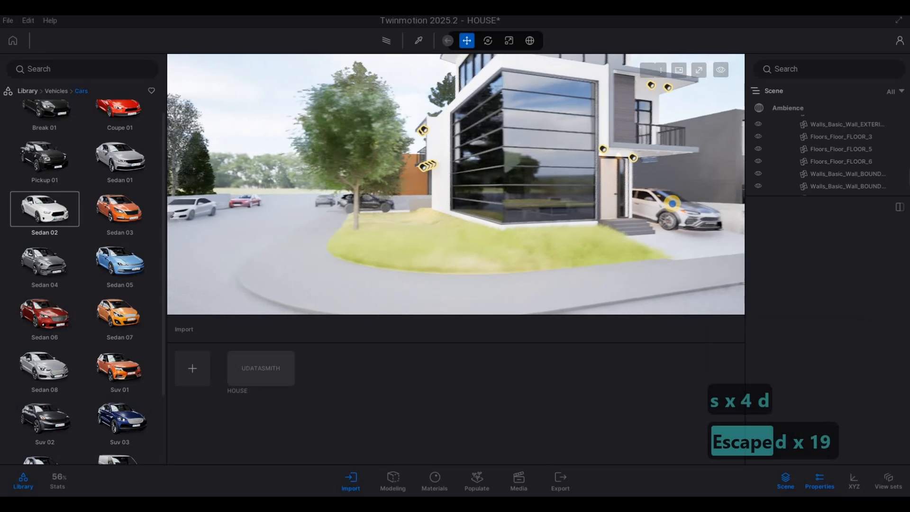
pyautogui.press('d')
pyautogui.press('d')
pyautogui.press('a')
pyautogui.press('a')
pyautogui.press('a')
pyautogui.press('a')
pyautogui.press('a')
pyautogui.press('a')
pyautogui.press('a')
pyautogui.press('s')
pyautogui.press('e')
pyautogui.press('d')
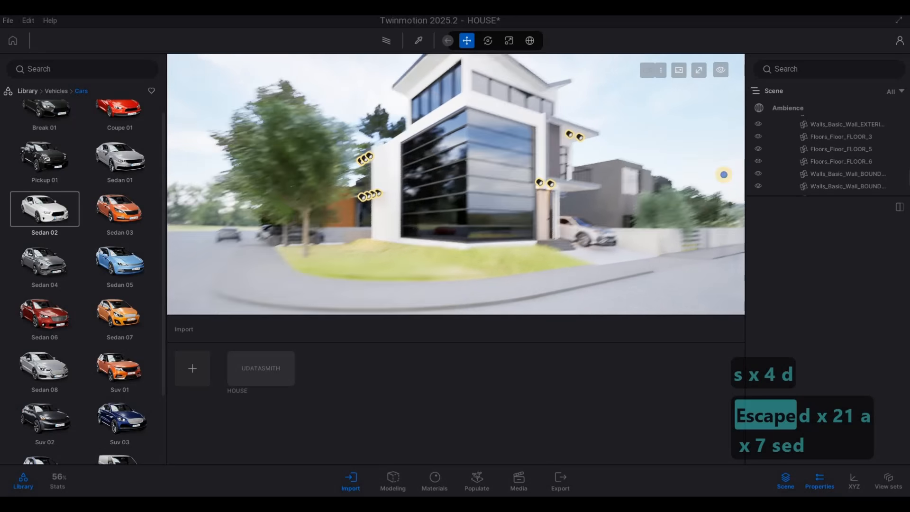
pyautogui.press('d')
pyautogui.press('a')
pyautogui.press('s')
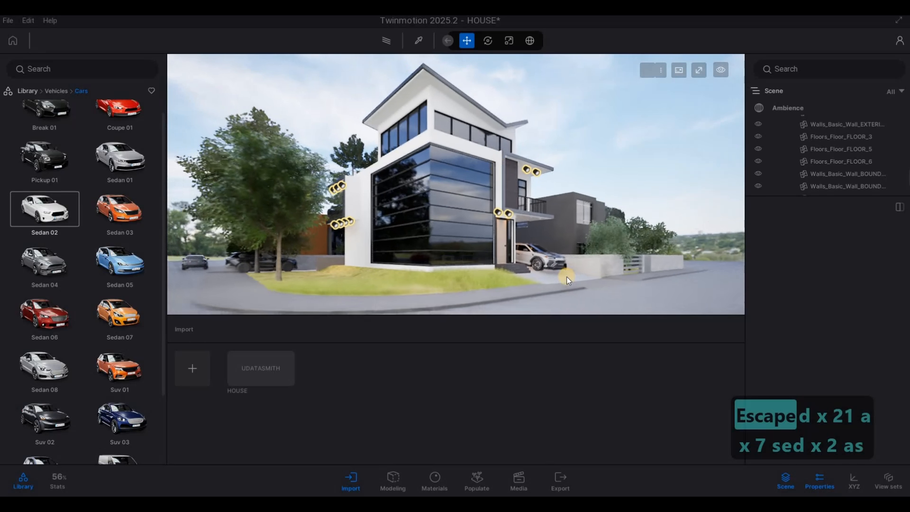
pyautogui.press('a')
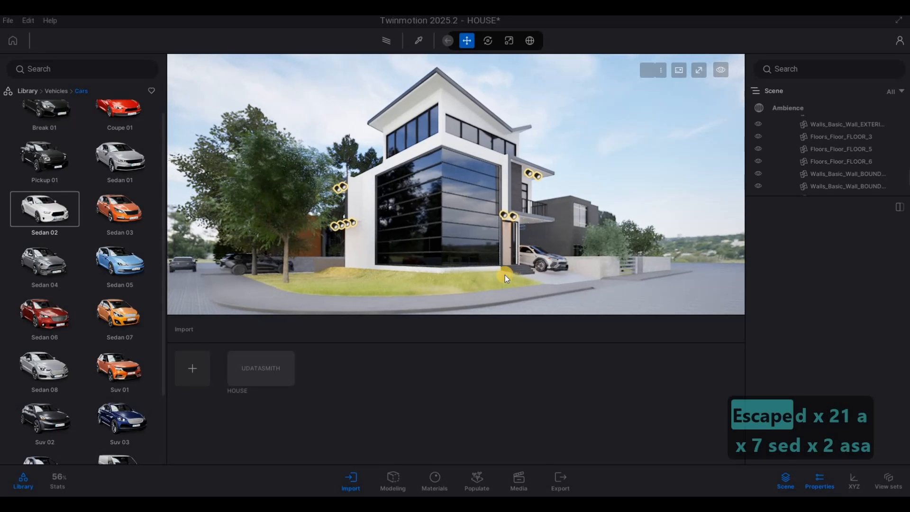
pyautogui.moveTo(729, 257); pyautogui.dragTo(733, 257, button='right')
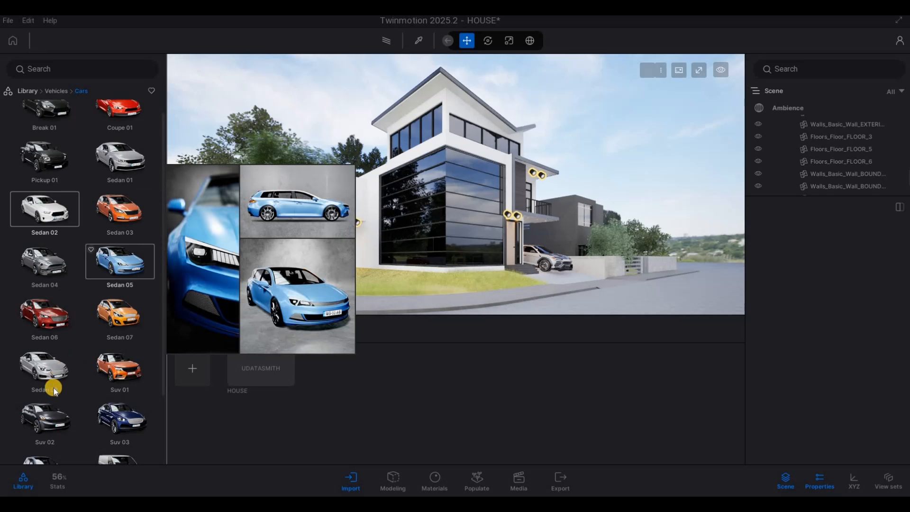
# Place a Van 01 at the street corner and move it along the road toward the side fence.
pyautogui.scroll(-2, 113, 415)
pyautogui.moveTo(115, 415); pyautogui.dragTo(743, 307)
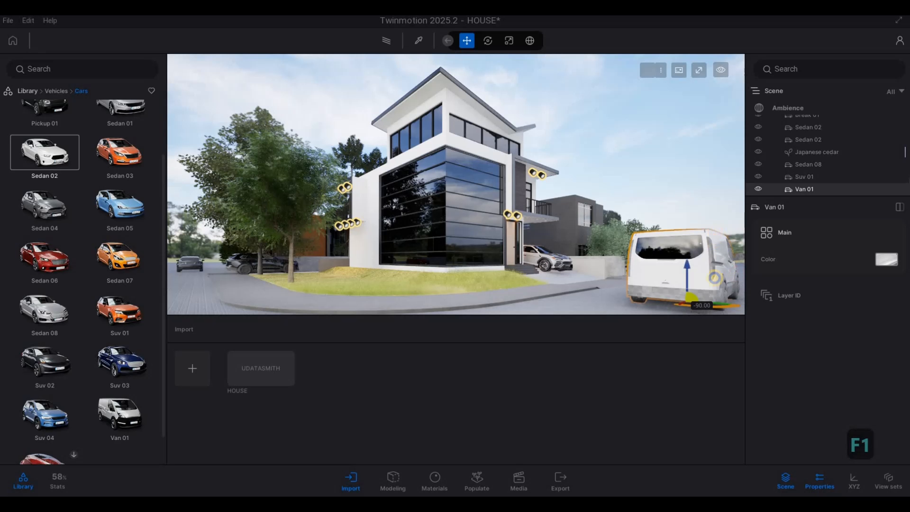
pyautogui.press('w')
pyautogui.moveTo(714, 233); pyautogui.dragTo(468, 268, button='right')
pyautogui.press('q')
pyautogui.press('d')
pyautogui.press('s')
pyautogui.press('s')
pyautogui.press('d')
pyautogui.moveTo(467, 267); pyautogui.dragTo(665, 206)
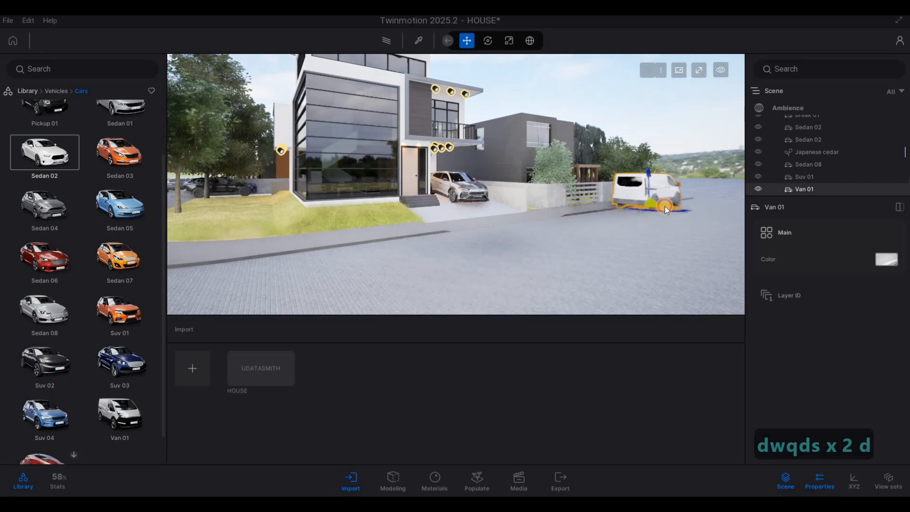
# Reposition the Van 01 on the street parallel to the side fence wall.
pyautogui.press('a')
pyautogui.press('e')
pyautogui.press('w')
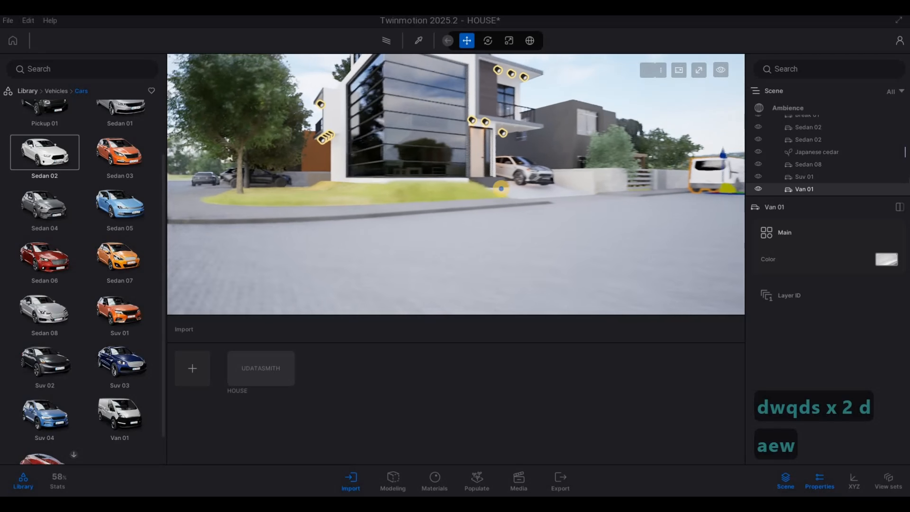
pyautogui.press('q')
pyautogui.press('d')
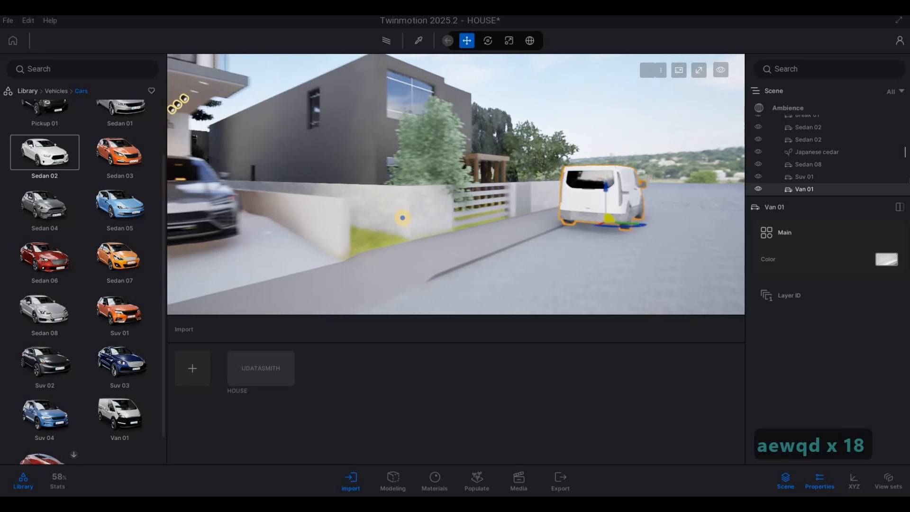
pyautogui.press('d')
pyautogui.press('s')
pyautogui.press('d')
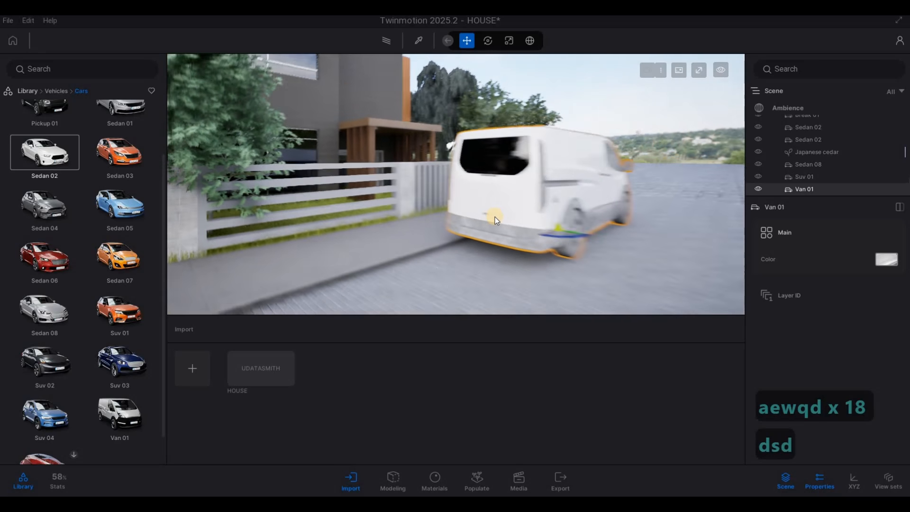
pyautogui.moveTo(518, 215); pyautogui.dragTo(566, 202)
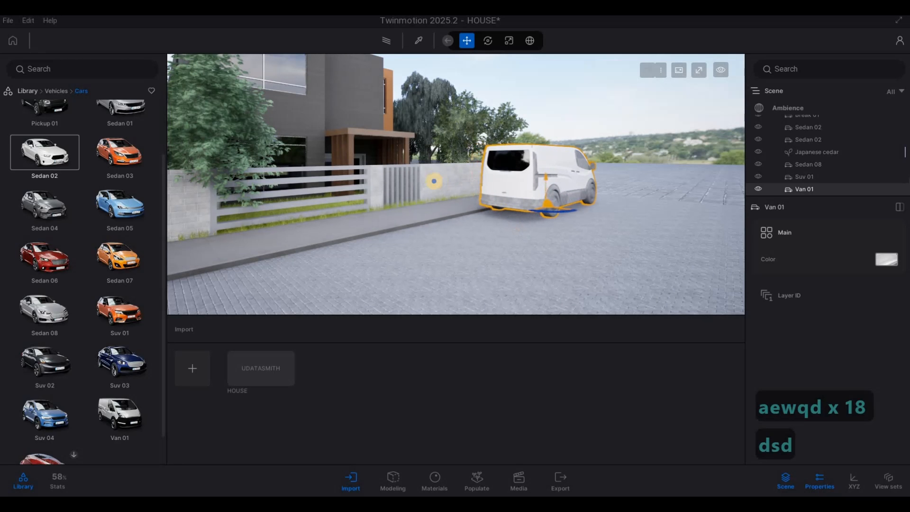
pyautogui.press('a')
pyautogui.press('e')
pyautogui.moveTo(434, 181); pyautogui.dragTo(323, 198, button='right')
pyautogui.press('a')
pyautogui.press('s')
pyautogui.press('q')
pyautogui.press('w')
pyautogui.press('d')
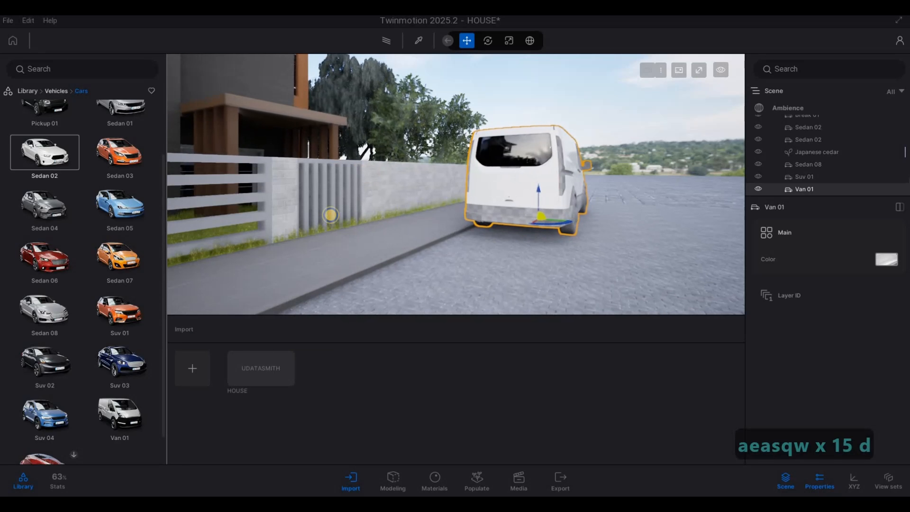
pyautogui.press('s')
pyautogui.press('a')
pyautogui.moveTo(208, 211); pyautogui.dragTo(282, 191, button='right')
pyautogui.press('a')
pyautogui.press('a')
pyautogui.press('d')
# Leave the Cars library and open the Materials categories.
pyautogui.click(65, 91)
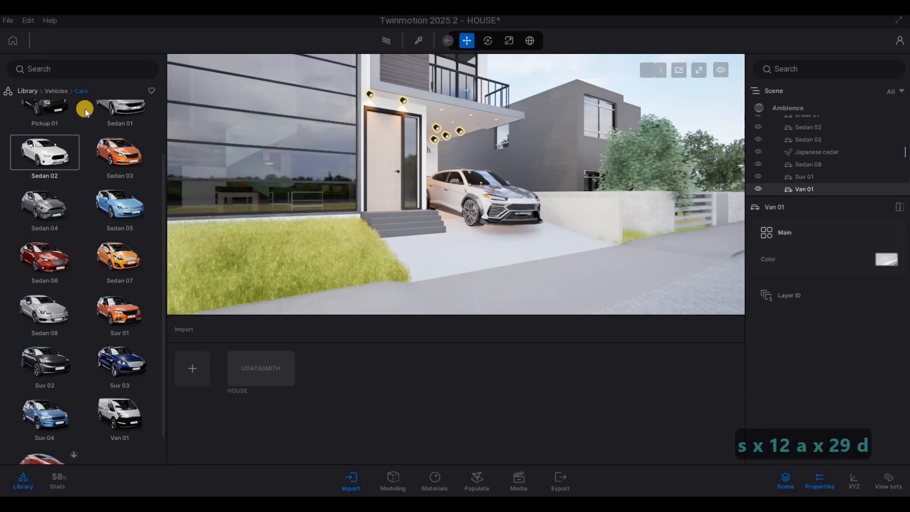
pyautogui.press('d')
pyautogui.press('d')
pyautogui.press('d')
pyautogui.press('d')
pyautogui.press('d')
pyautogui.press('d')
pyautogui.press('w')
pyautogui.press('w')
pyautogui.press('w')
pyautogui.press('w')
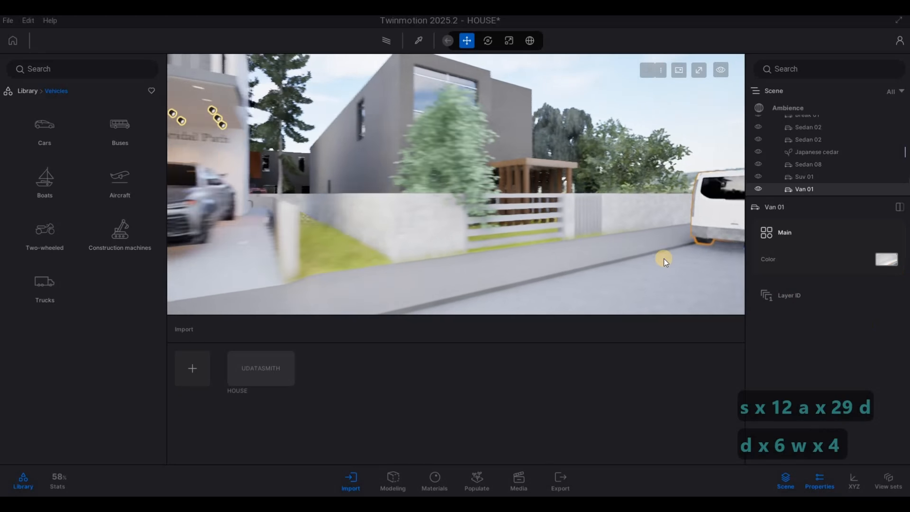
pyautogui.press('d')
pyautogui.press('d')
pyautogui.press('w')
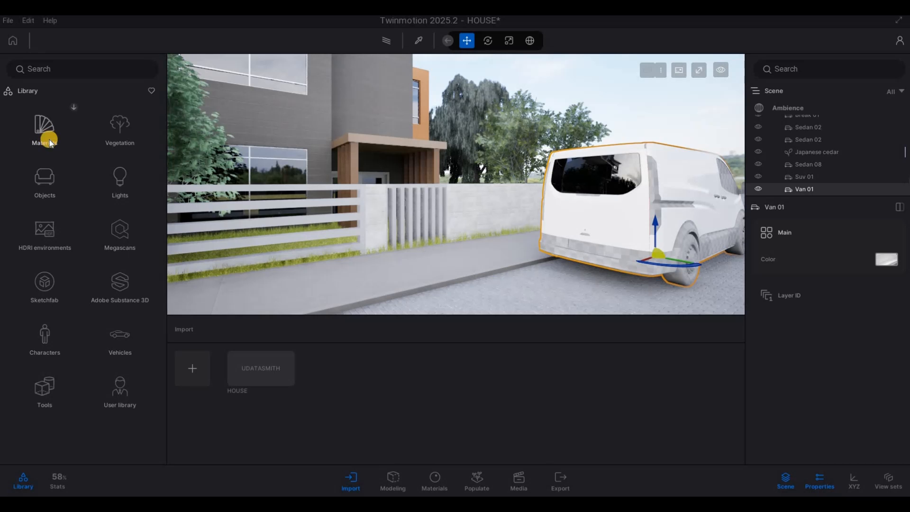
pyautogui.scroll(-3, 112, 303)
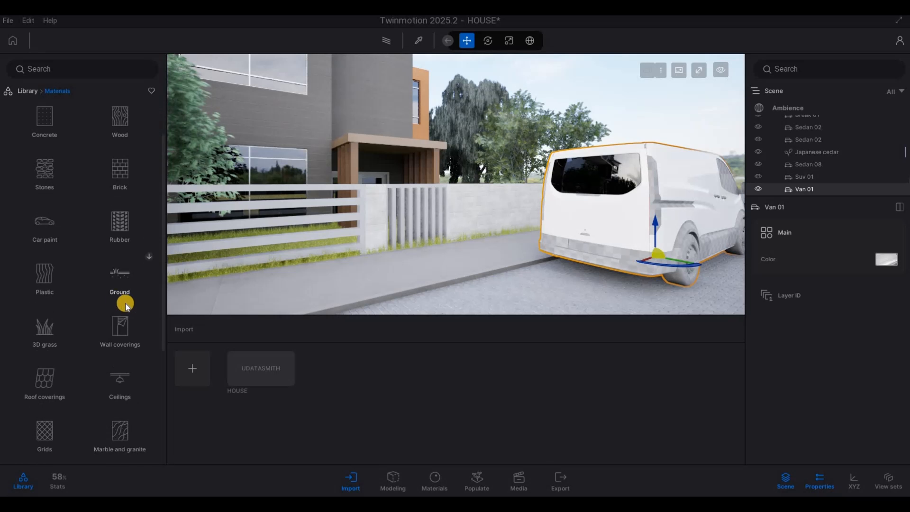
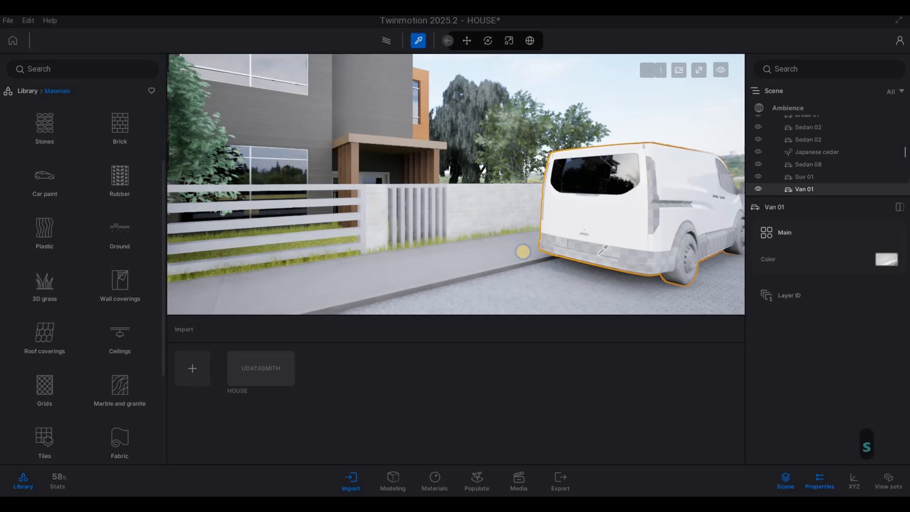
# Nudge the Van 01 slightly along the street and deselect it.
pyautogui.moveTo(523, 252); pyautogui.dragTo(506, 274, button='right')
pyautogui.press('Escape')
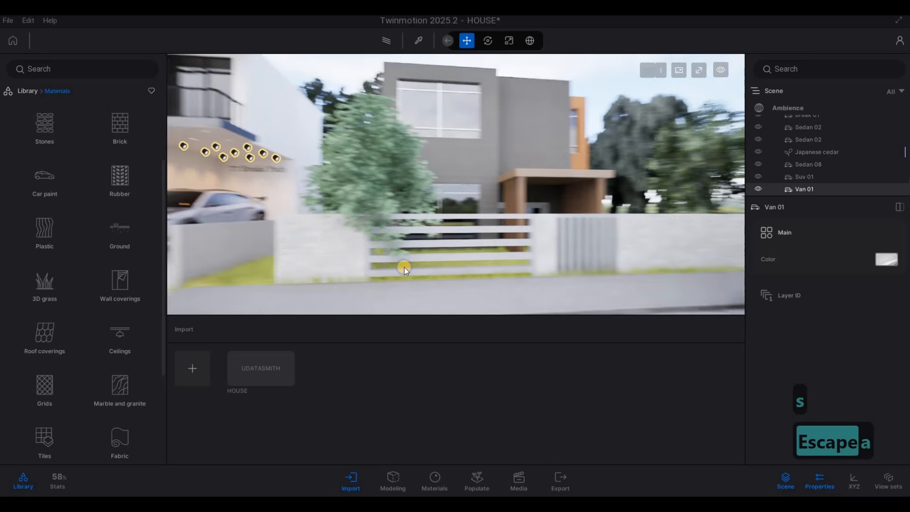
# Fly the camera along the street to examine the parked cars.
pyautogui.press('a')
pyautogui.press('s')
pyautogui.press('a')
pyautogui.press('w')
pyautogui.press('q')
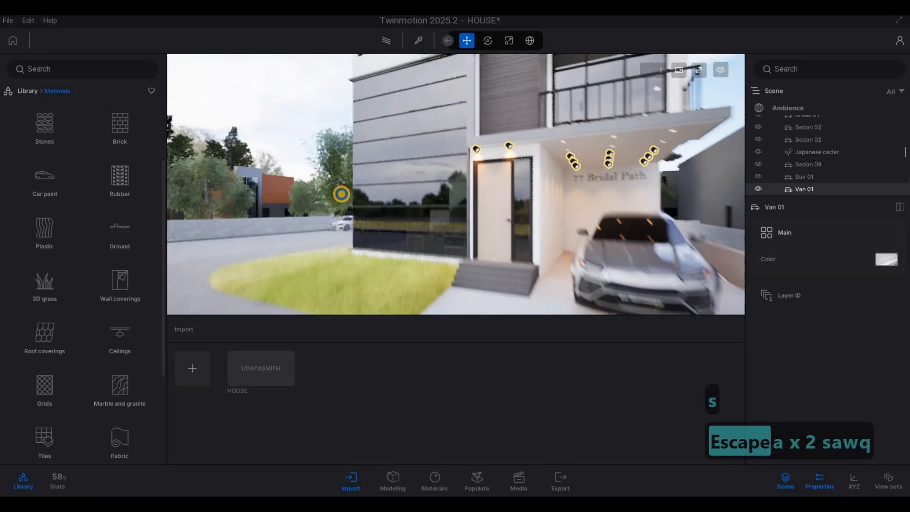
pyautogui.press('a')
pyautogui.press('a')
pyautogui.press('w')
pyautogui.press('w')
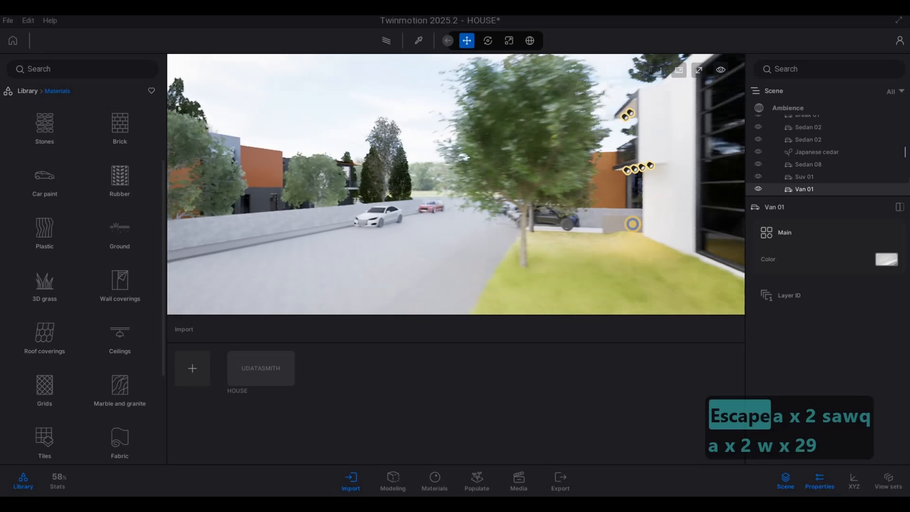
pyautogui.press('w')
pyautogui.moveTo(592, 192); pyautogui.dragTo(304, 200, button='right')
pyautogui.press('d')
pyautogui.press('a')
pyautogui.press('w')
pyautogui.press('d')
pyautogui.press('w')
pyautogui.press('s')
pyautogui.press('d')
pyautogui.press('d')
pyautogui.press('w')
pyautogui.press('w')
pyautogui.press('w')
pyautogui.press('w')
pyautogui.press('d')
pyautogui.press('d')
pyautogui.press('w')
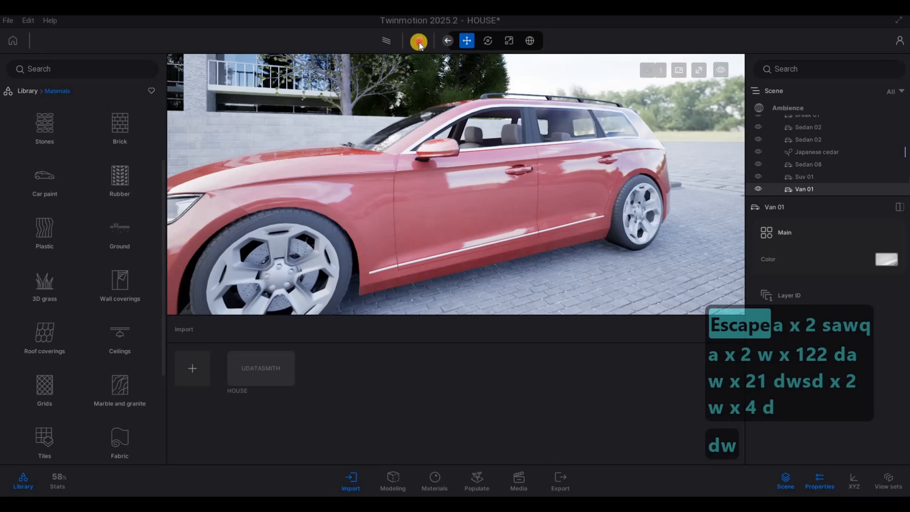
# Fly back around to the driveway view showing the house, the SUV and the van.
pyautogui.click(419, 42)
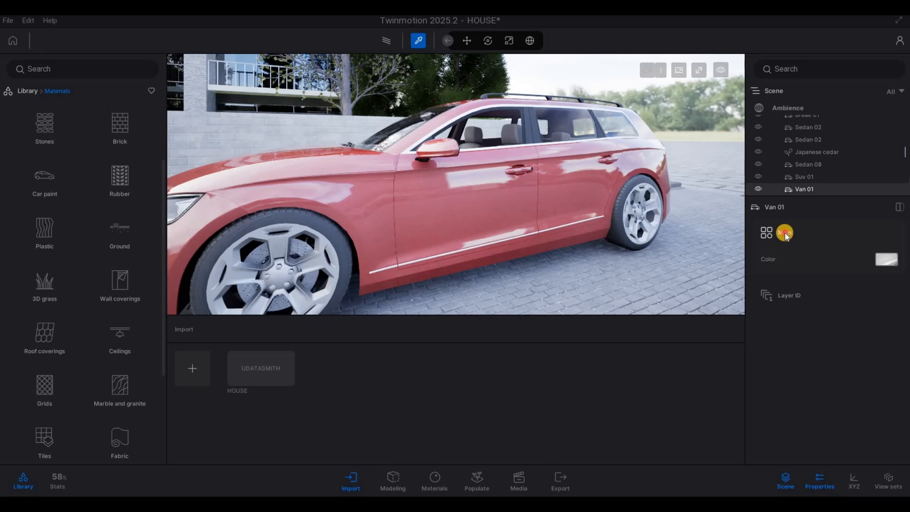
pyautogui.press('s')
pyautogui.press('a')
pyautogui.moveTo(552, 189); pyautogui.dragTo(471, 151, button='right')
pyautogui.press('a')
pyautogui.press('a')
pyautogui.press('d')
pyautogui.press('d')
pyautogui.press('d')
pyautogui.press('s')
pyautogui.press('d')
pyautogui.press('d')
pyautogui.press('d')
pyautogui.press('d')
pyautogui.press('d')
pyautogui.press('d')
pyautogui.press('d')
pyautogui.press('d')
pyautogui.press('s')
pyautogui.press('s')
pyautogui.press('s')
pyautogui.press('s')
pyautogui.press('s')
pyautogui.press('s')
pyautogui.press('s')
pyautogui.press('s')
pyautogui.press('s')
pyautogui.press('s')
pyautogui.press('s')
pyautogui.press('s')
pyautogui.press('s')
pyautogui.press('s')
pyautogui.press('s')
pyautogui.press('s')
pyautogui.press('s')
pyautogui.press('s')
pyautogui.press('s')
pyautogui.press('s')
pyautogui.press('s')
pyautogui.press('s')
pyautogui.press('s')
pyautogui.press('s')
pyautogui.press('s')
pyautogui.press('s')
pyautogui.press('s')
pyautogui.press('s')
pyautogui.press('s')
pyautogui.press('s')
pyautogui.press('s')
pyautogui.press('s')
pyautogui.press('s')
pyautogui.press('s')
pyautogui.press('d')
pyautogui.press('d')
pyautogui.press('d')
pyautogui.press('d')
pyautogui.press('d')
pyautogui.press('d')
pyautogui.press('d')
pyautogui.press('d')
pyautogui.press('d')
pyautogui.press('d')
pyautogui.press('d')
pyautogui.press('d')
pyautogui.press('d')
pyautogui.press('d')
pyautogui.press('d')
pyautogui.press('d')
pyautogui.press('d')
pyautogui.press('d')
pyautogui.press('d')
pyautogui.press('d')
pyautogui.press('d')
pyautogui.press('d')
pyautogui.press('d')
pyautogui.press('s')
pyautogui.press('d')
pyautogui.press('Escape')
pyautogui.press('d')
pyautogui.press('d')
pyautogui.press('d')
pyautogui.press('d')
pyautogui.press('d')
pyautogui.press('d')
pyautogui.press('d')
pyautogui.press('d')
pyautogui.press('d')
pyautogui.press('d')
pyautogui.press('d')
pyautogui.press('d')
pyautogui.press('d')
pyautogui.press('d')
pyautogui.press('d')
pyautogui.press('d')
pyautogui.press('d')
pyautogui.press('d')
pyautogui.press('d')
pyautogui.press('w')
pyautogui.press('w')
pyautogui.press('w')
pyautogui.press('w')
pyautogui.press('w')
pyautogui.press('w')
pyautogui.press('w')
pyautogui.press('w')
pyautogui.press('w')
pyautogui.press('w')
pyautogui.press('w')
pyautogui.press('w')
pyautogui.press('w')
pyautogui.press('w')
pyautogui.press('w')
pyautogui.press('w')
pyautogui.press('w')
pyautogui.press('w')
pyautogui.press('w')
pyautogui.press('w')
pyautogui.press('w')
pyautogui.click(418, 41)
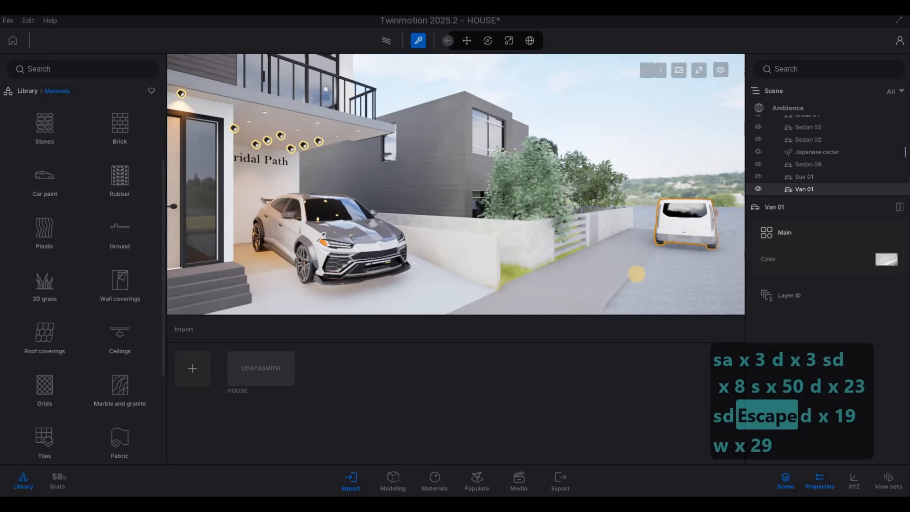
# Inspect the van's body material with the material picker, then leave the picker.
pyautogui.click(741, 255)
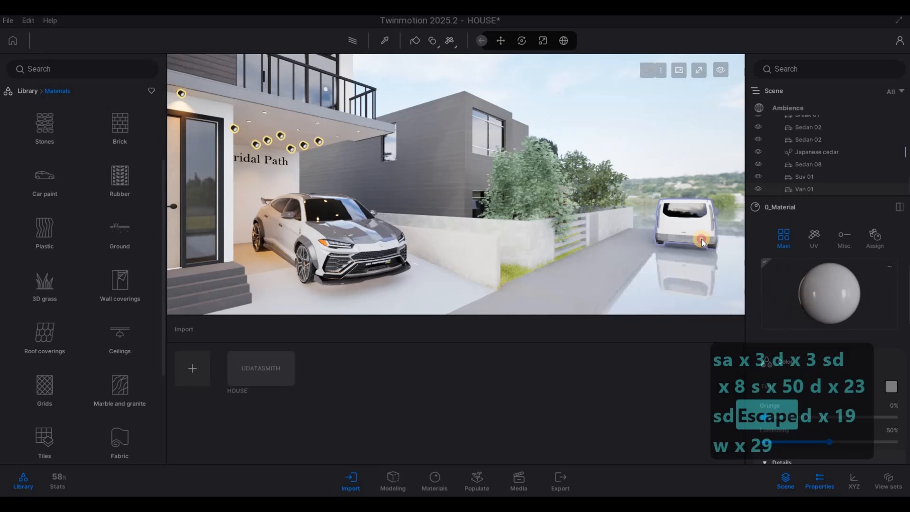
pyautogui.press('Escape')
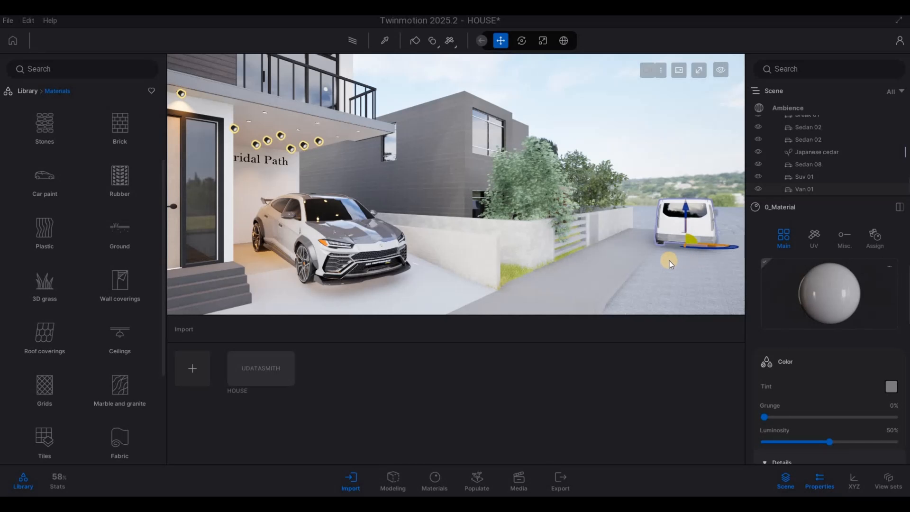
pyautogui.press('Escape')
pyautogui.press('Escape')
# Fly to the empty grass strip across the street and place a Norway Spruce on it.
pyautogui.press('s')
pyautogui.press('s')
pyautogui.press('s')
pyautogui.press('s')
pyautogui.press('s')
pyautogui.press('s')
pyautogui.press('s')
pyautogui.press('s')
pyautogui.press('s')
pyautogui.press('s')
pyautogui.press('s')
pyautogui.press('s')
pyautogui.press('s')
pyautogui.press('s')
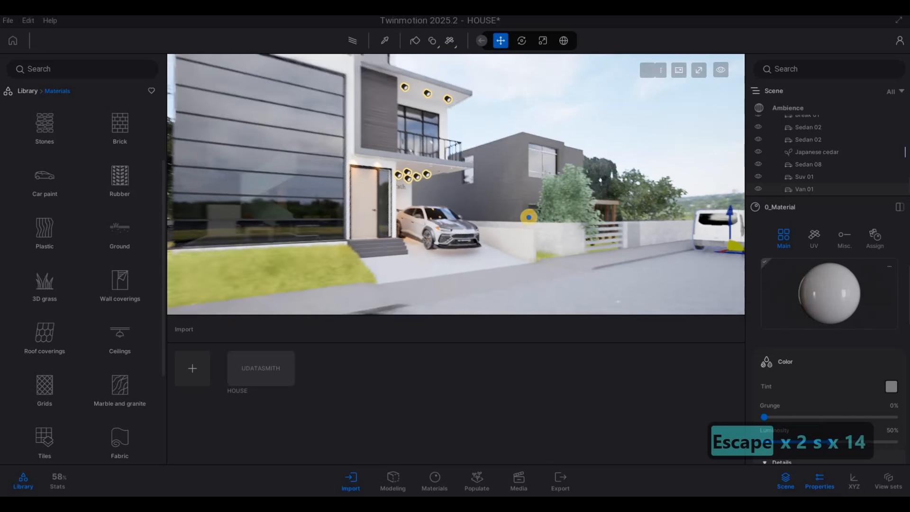
pyautogui.press('a')
pyautogui.press('a')
pyautogui.press('a')
pyautogui.press('a')
pyautogui.press('a')
pyautogui.press('s')
pyautogui.press('s')
pyautogui.press('s')
pyautogui.press('s')
pyautogui.press('s')
pyautogui.press('s')
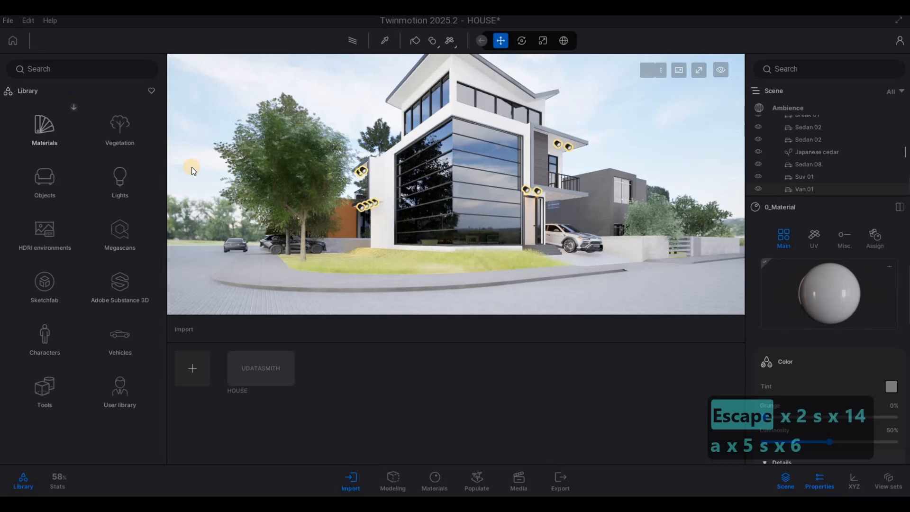
pyautogui.press('d')
pyautogui.press('w')
pyautogui.press('w')
pyautogui.press('w')
pyautogui.press('w')
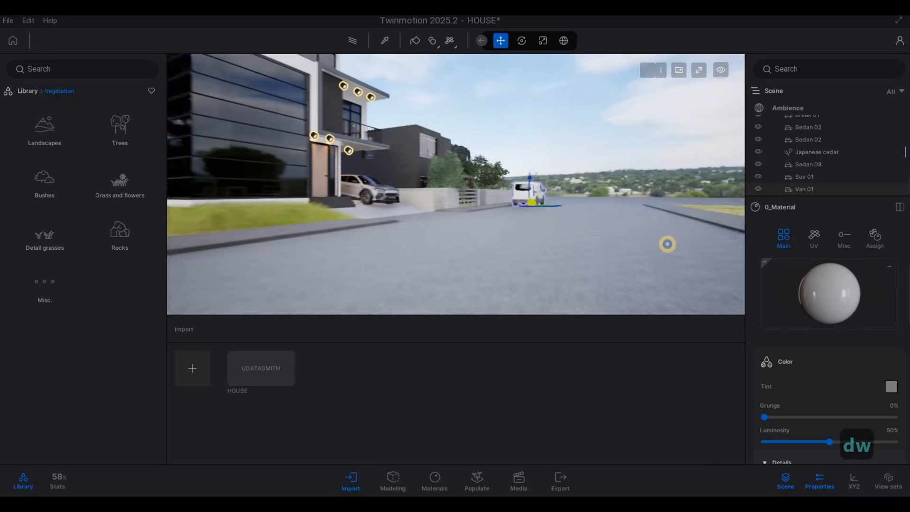
pyautogui.press('q')
pyautogui.press('d')
pyautogui.press('s')
pyautogui.press('s')
pyautogui.press('s')
pyautogui.press('s')
pyautogui.press('s')
pyautogui.press('s')
pyautogui.press('s')
pyautogui.press('s')
pyautogui.press('s')
pyautogui.press('s')
pyautogui.press('s')
pyautogui.press('s')
pyautogui.press('s')
pyautogui.press('s')
pyautogui.press('s')
pyautogui.press('s')
pyautogui.press('s')
pyautogui.press('s')
pyautogui.press('s')
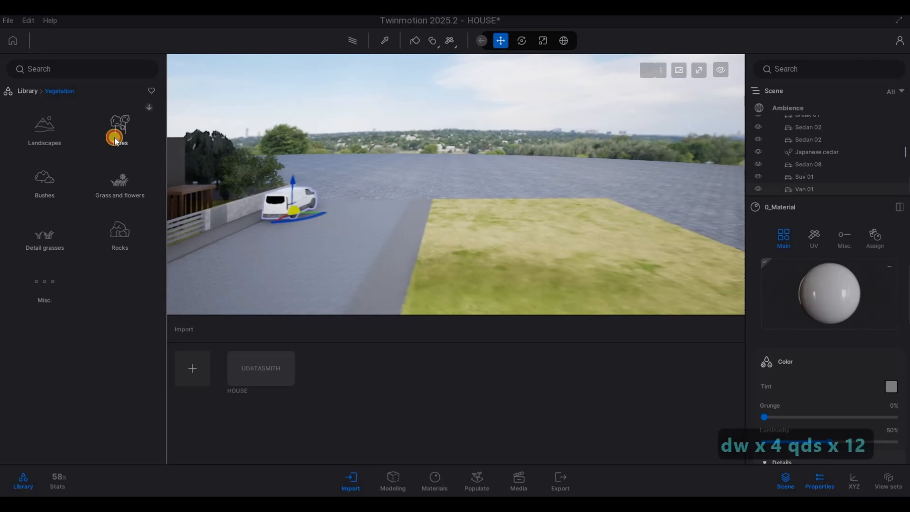
pyautogui.click(142, 157)
pyautogui.press('s')
pyautogui.press('s')
pyautogui.press('s')
pyautogui.press('s')
pyautogui.press('s')
pyautogui.press('s')
pyautogui.press('s')
pyautogui.press('s')
pyautogui.press('s')
pyautogui.press('s')
pyautogui.press('s')
pyautogui.press('s')
pyautogui.press('s')
pyautogui.press('s')
pyautogui.press('s')
pyautogui.press('s')
pyautogui.press('s')
pyautogui.press('s')
pyautogui.press('s')
pyautogui.press('s')
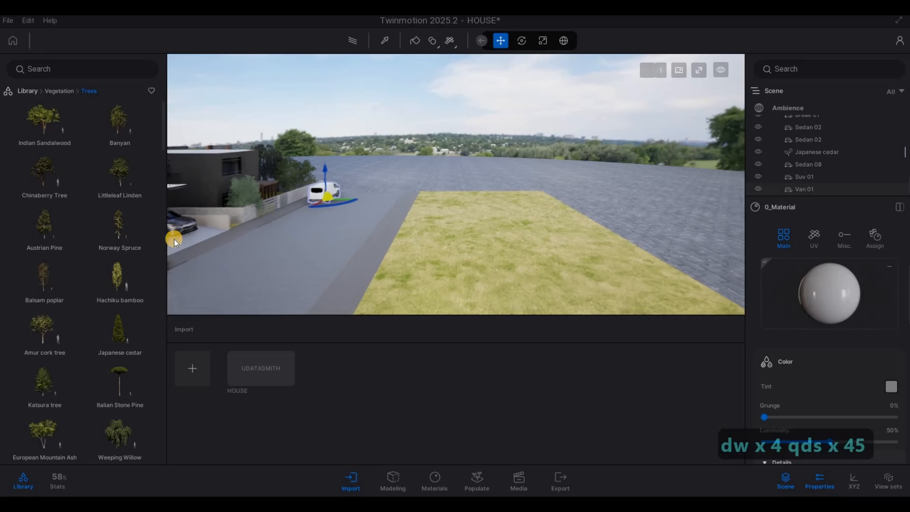
pyautogui.press('d')
pyautogui.press('d')
# Add more Norway Spruce trees along the grass strip's edge beside the paving.
pyautogui.press('d')
pyautogui.press('d')
pyautogui.moveTo(144, 232); pyautogui.dragTo(498, 230)
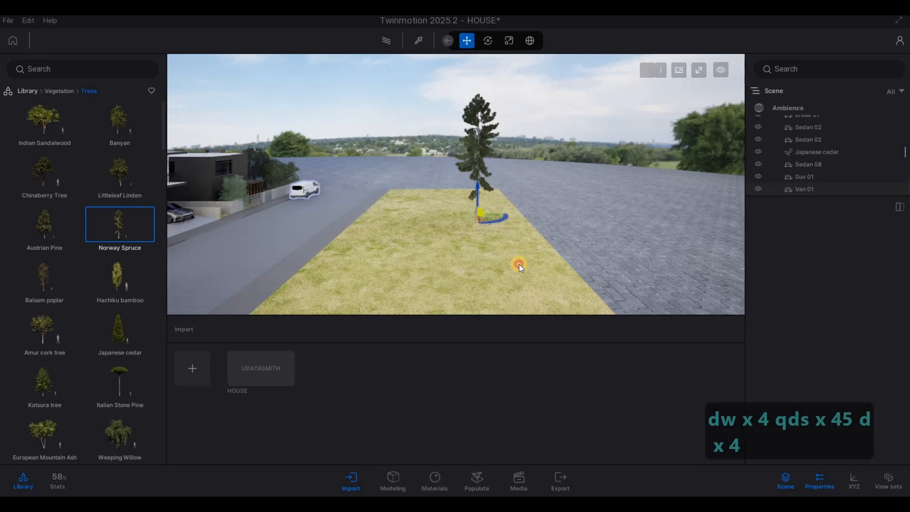
pyautogui.press('s')
pyautogui.press('s')
pyautogui.press('d')
pyautogui.press('d')
pyautogui.press('d')
pyautogui.press('d')
pyautogui.press('d')
pyautogui.press('d')
pyautogui.press('d')
pyautogui.press('d')
pyautogui.press('d')
pyautogui.press('d')
pyautogui.press('d')
pyautogui.press('d')
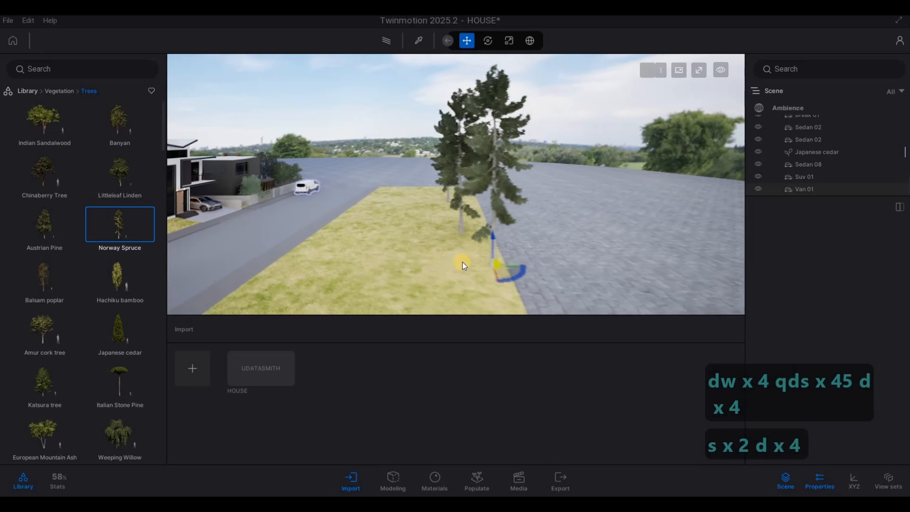
pyautogui.press('a')
pyautogui.press('d')
pyautogui.press('s')
pyautogui.press('d')
pyautogui.press('d')
pyautogui.press('d')
pyautogui.press('d')
pyautogui.press('d')
pyautogui.press('d')
pyautogui.press('d')
pyautogui.press('d')
pyautogui.press('d')
pyautogui.press('d')
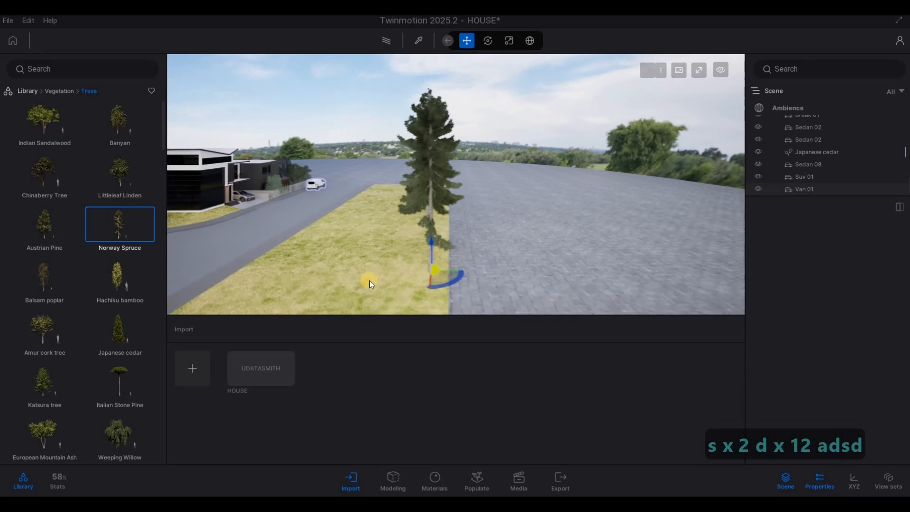
pyautogui.press('d')
pyautogui.press('a')
pyautogui.press('s')
pyautogui.press('a')
pyautogui.press('d')
pyautogui.press('a')
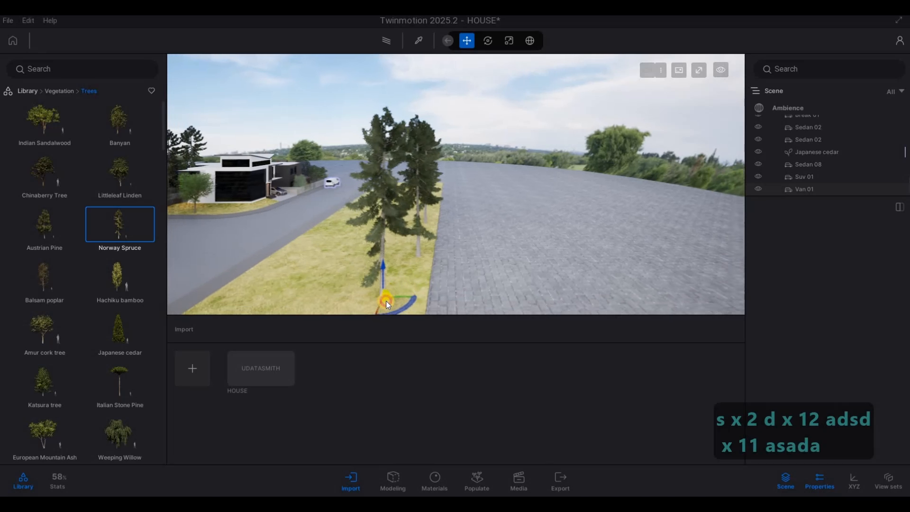
pyautogui.press('s')
pyautogui.press('a')
pyautogui.press('d')
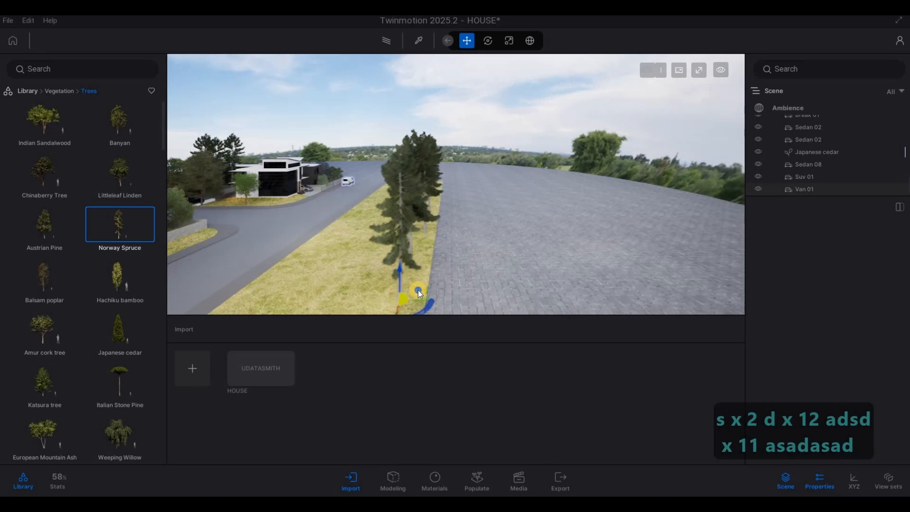
pyautogui.press('s')
pyautogui.press('a')
pyautogui.press('a')
pyautogui.press('a')
pyautogui.press('a')
pyautogui.press('a')
pyautogui.press('a')
pyautogui.press('a')
pyautogui.press('a')
pyautogui.press('w')
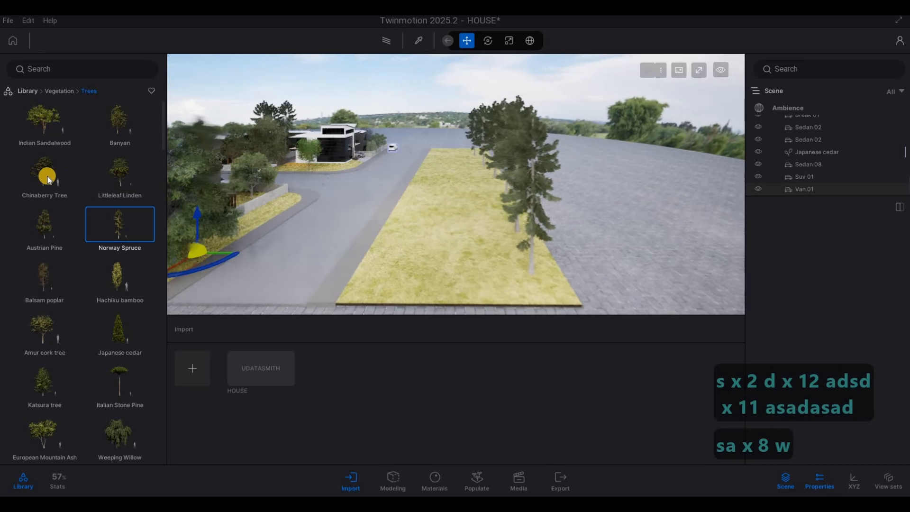
# Place a Chinaberry Tree on the grass strip near the road.
pyautogui.moveTo(44, 171)
pyautogui.moveTo(410, 236); pyautogui.dragTo(411, 250)
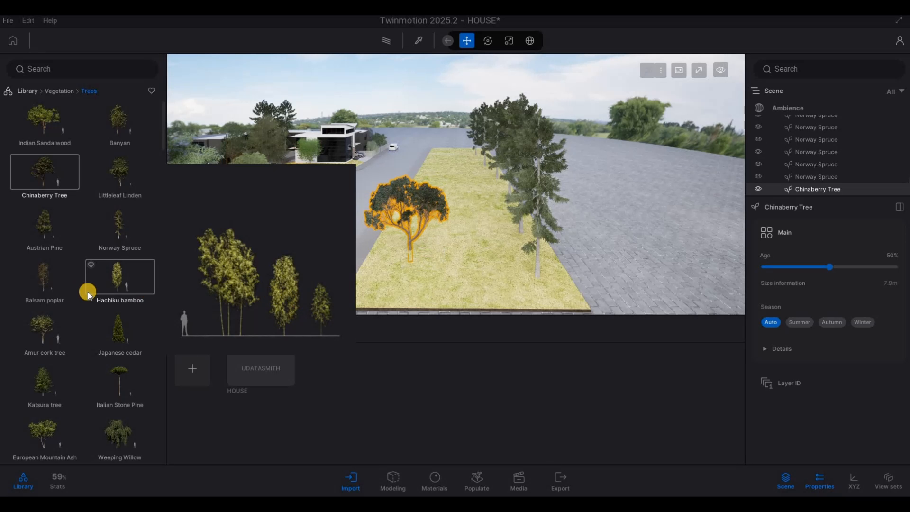
# Scatter several more Chinaberry trees across the grass strip.
pyautogui.moveTo(44, 219); pyautogui.dragTo(46, 205)
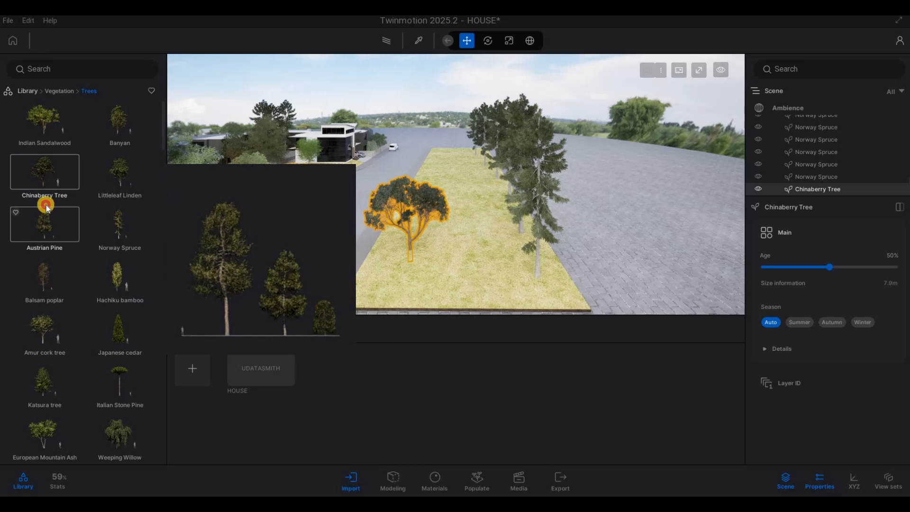
pyautogui.moveTo(425, 168); pyautogui.dragTo(443, 158)
pyautogui.press('w')
pyautogui.press('w')
pyautogui.press('w')
pyautogui.press('w')
pyautogui.press('w')
pyautogui.press('w')
pyautogui.press('w')
pyautogui.press('w')
pyautogui.press('w')
pyautogui.press('w')
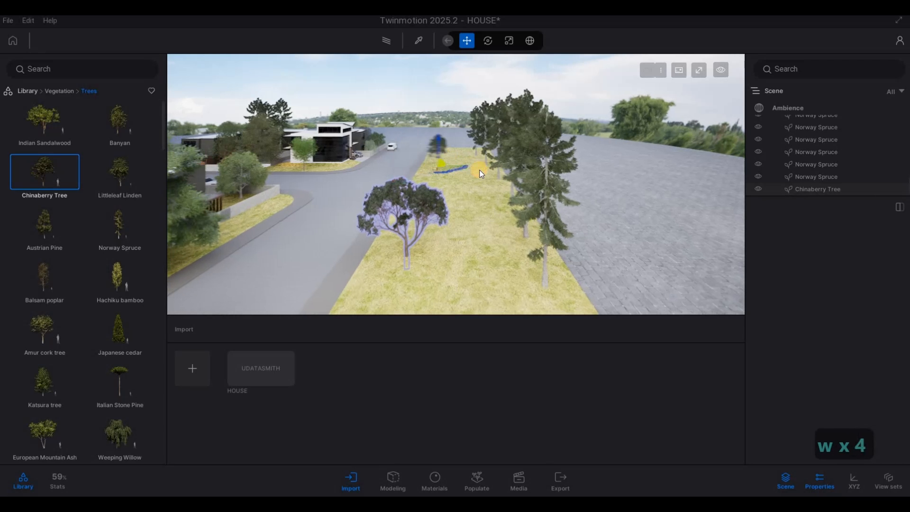
pyautogui.click(426, 190)
pyautogui.click(425, 212)
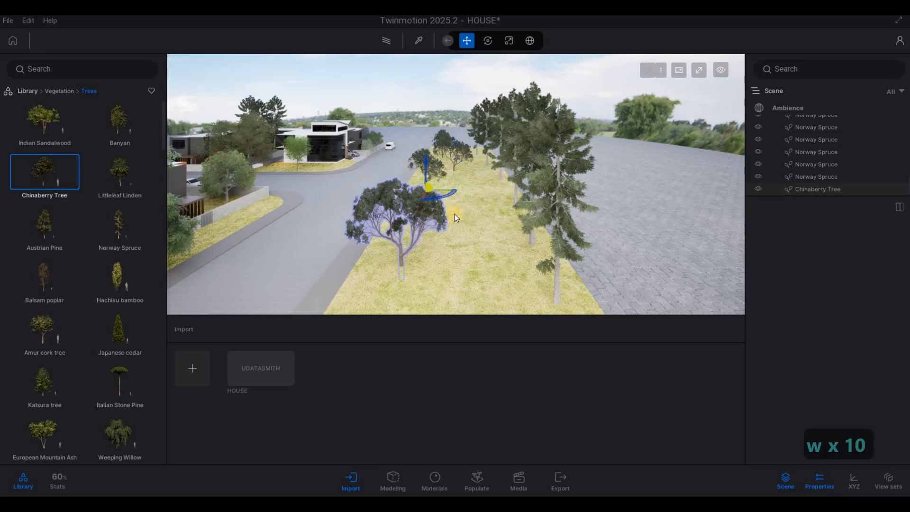
pyautogui.click(454, 220)
pyautogui.click(443, 262)
pyautogui.click(355, 275)
# Plant several Japanese cedars among the trees on the grass strip.
pyautogui.moveTo(117, 279)
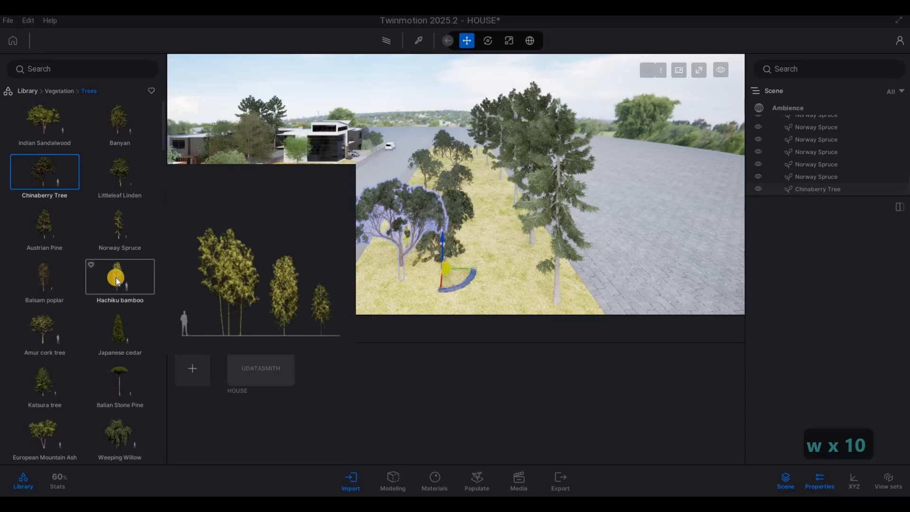
pyautogui.click(489, 238)
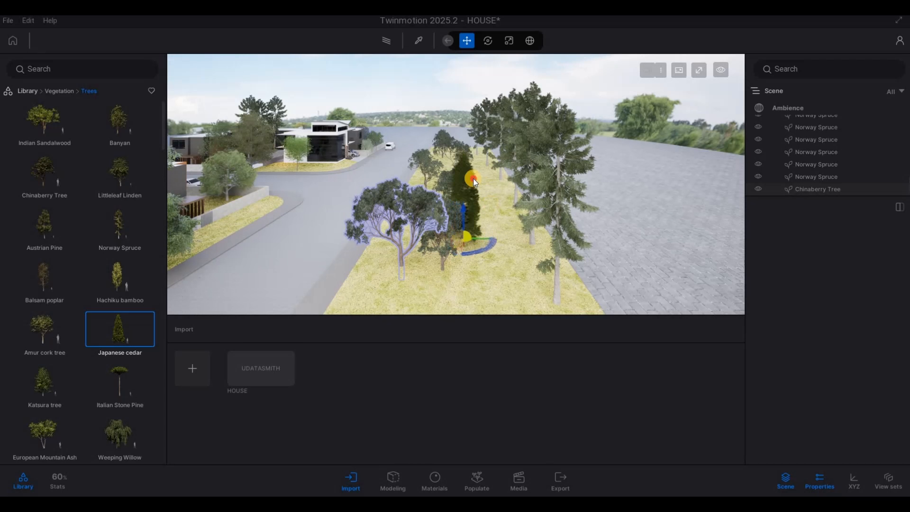
pyautogui.click(463, 144)
pyautogui.click(447, 162)
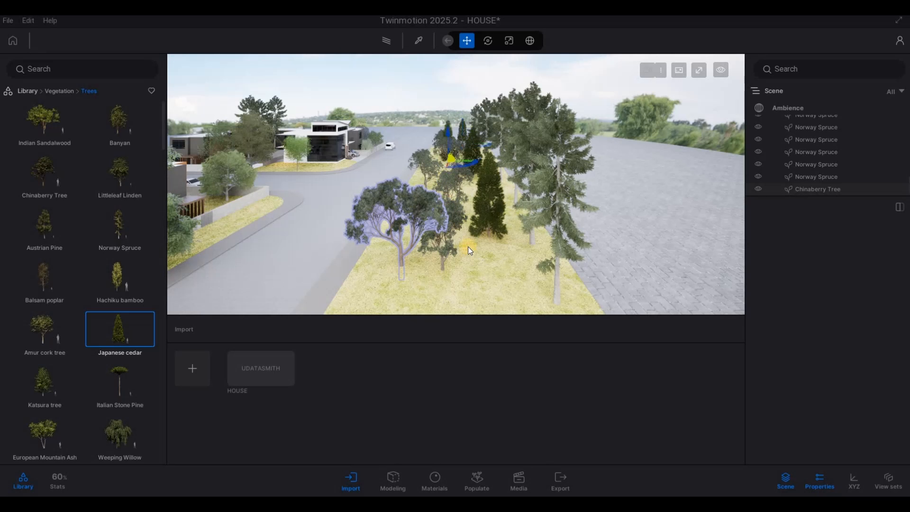
pyautogui.click(494, 291)
pyautogui.click(428, 301)
pyautogui.click(389, 295)
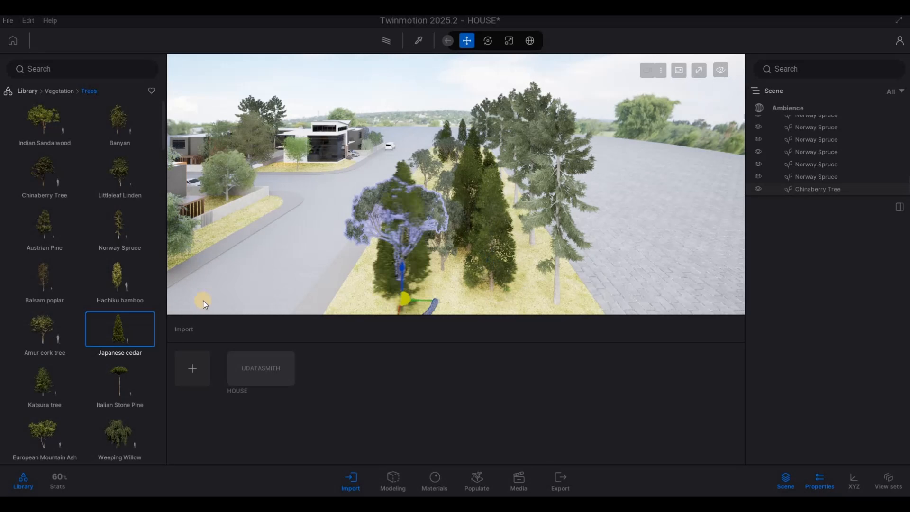
# Place two European Mountain Ash trees on the grass strip.
pyautogui.press('w')
pyautogui.press('a')
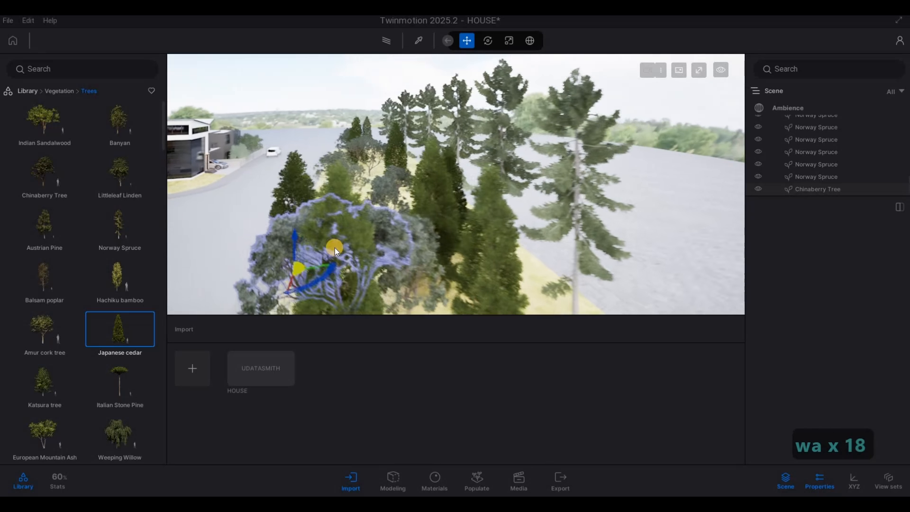
pyautogui.press('w')
pyautogui.press('a')
pyautogui.click(45, 379)
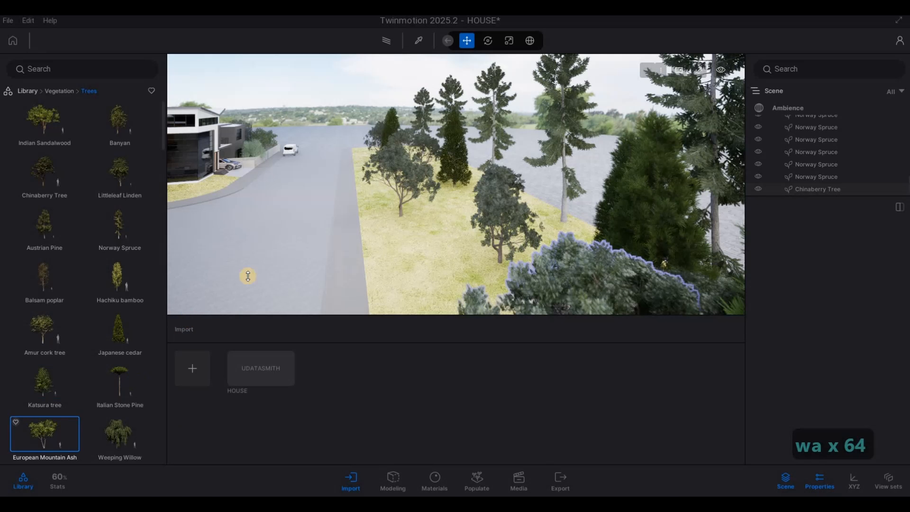
pyautogui.moveTo(119, 381); pyautogui.dragTo(436, 258)
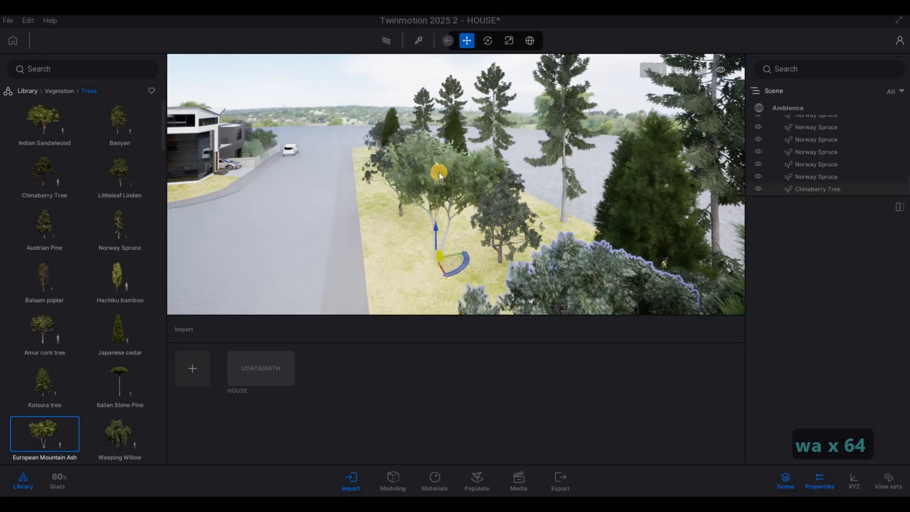
pyautogui.moveTo(439, 172); pyautogui.dragTo(519, 212)
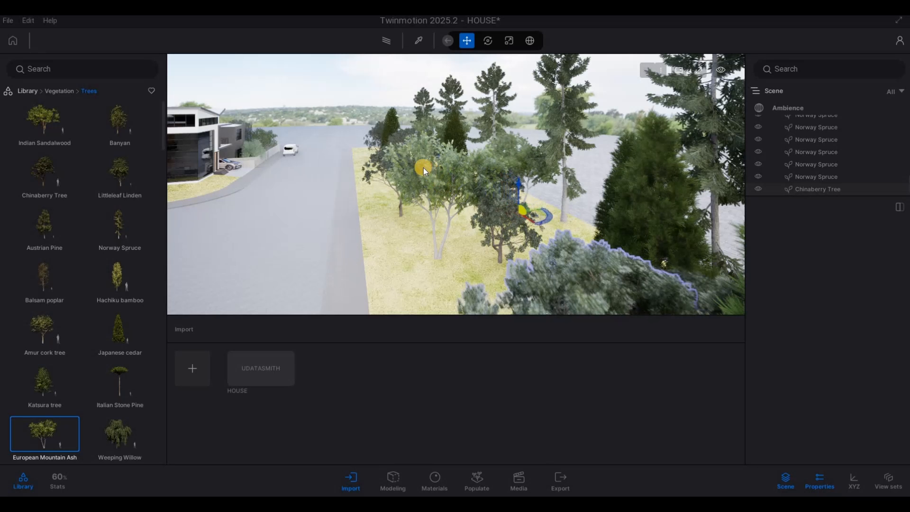
# Fly the camera back along the street toward the house to review the planting.
pyautogui.press('w')
pyautogui.press('a')
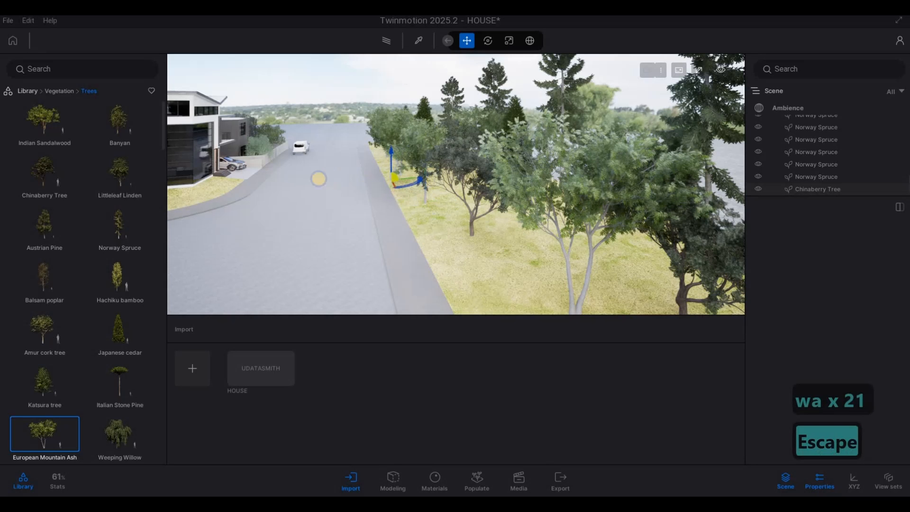
pyautogui.press('Escape')
pyautogui.press('w')
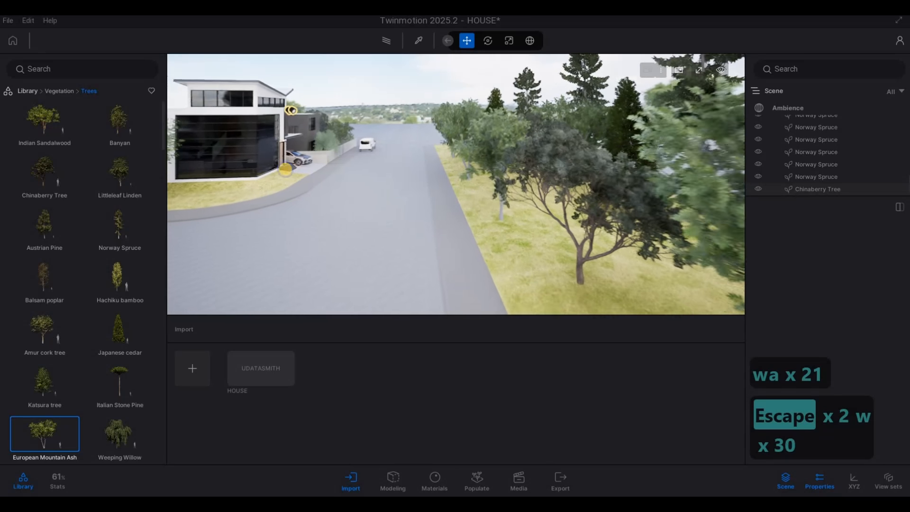
pyautogui.press('4')
pyautogui.press('d')
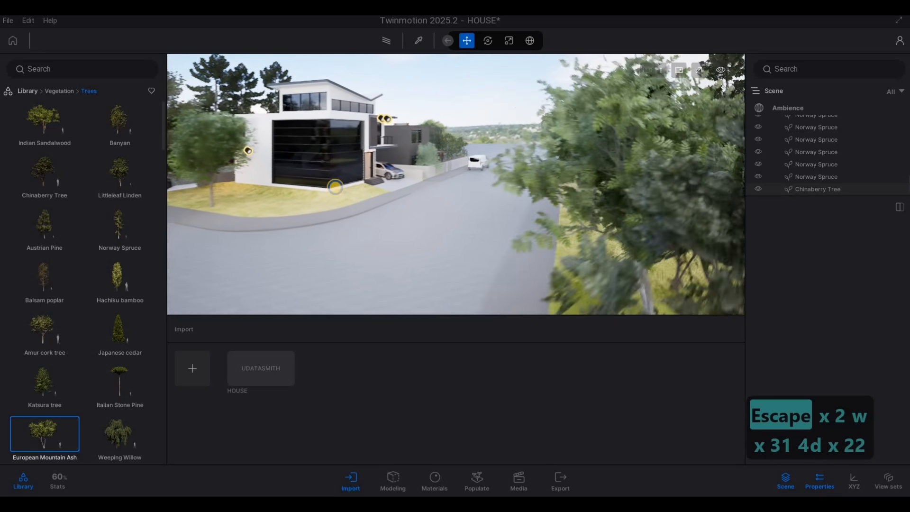
pyautogui.press('a')
pyautogui.press('e')
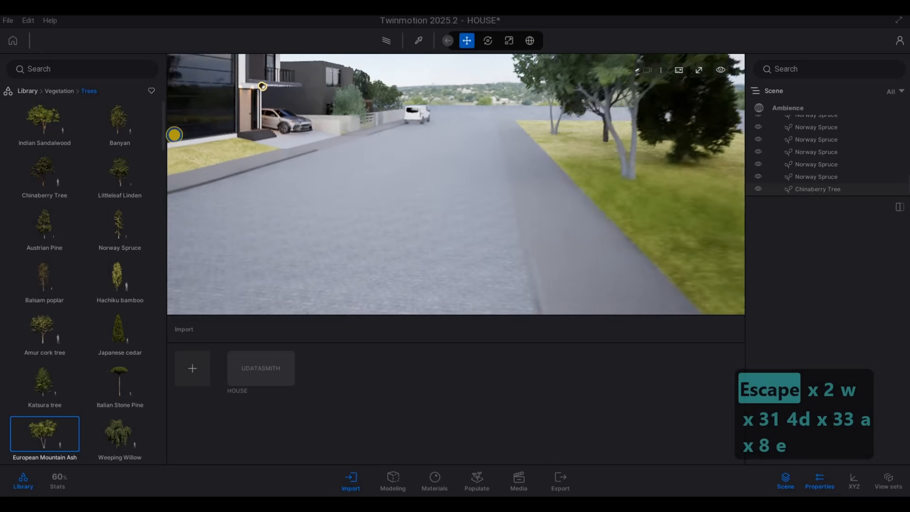
# Fly the camera along the street and around the house to the far side of the corner lot.
pyautogui.press('d')
pyautogui.press('s')
pyautogui.press('a')
pyautogui.press('s')
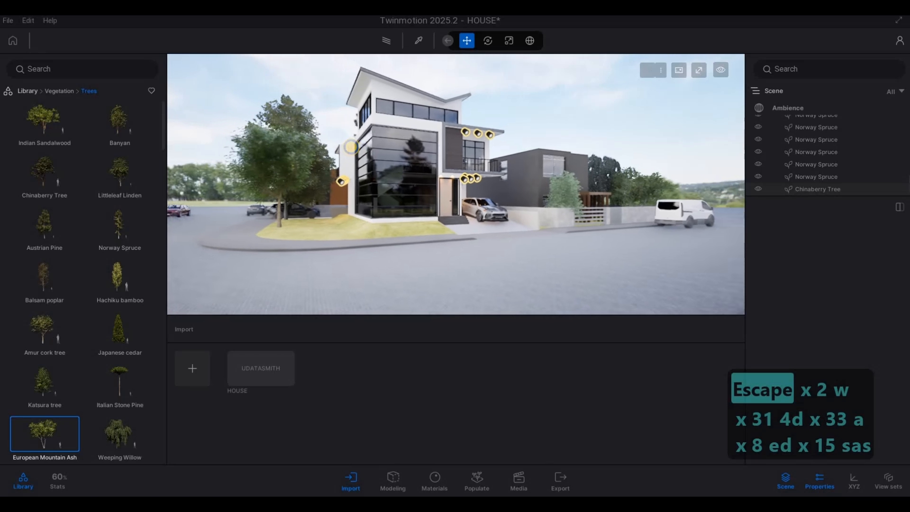
pyautogui.press('d')
pyautogui.press('w')
pyautogui.press('a')
pyautogui.press('d')
pyautogui.press('d')
pyautogui.press('d')
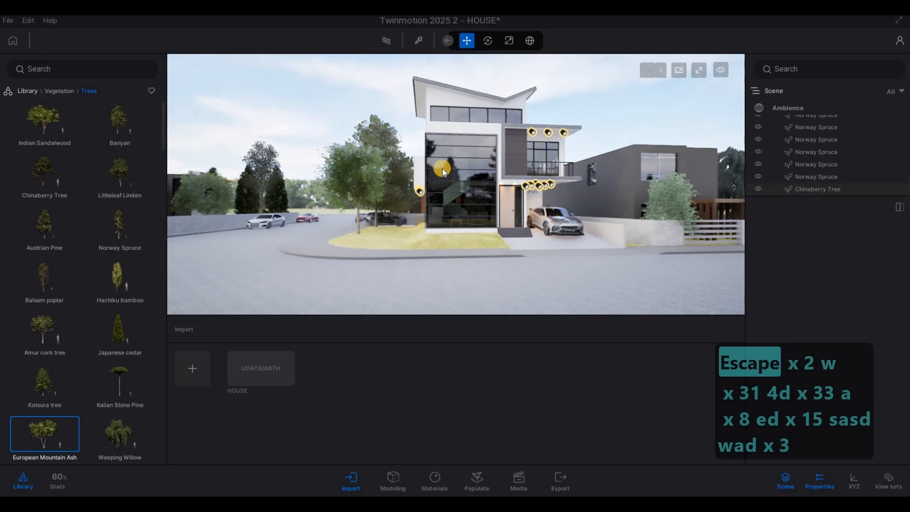
pyautogui.press('w')
pyautogui.press('a')
pyautogui.press('a')
pyautogui.press('a')
pyautogui.press('a')
pyautogui.press('a')
pyautogui.press('a')
pyautogui.press('a')
pyautogui.press('s')
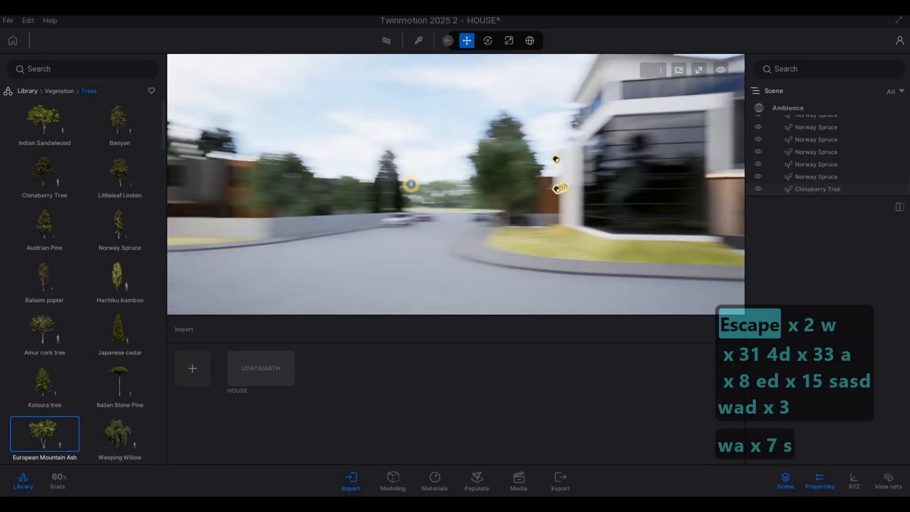
pyautogui.press('w')
pyautogui.press('w')
pyautogui.press('w')
pyautogui.press('w')
pyautogui.press('w')
pyautogui.press('w')
pyautogui.press('w')
pyautogui.press('w')
# Place a Chinaberry tree on the grass at the corner beside the house's side wall.
pyautogui.moveTo(468, 189); pyautogui.dragTo(89, 287, button='right')
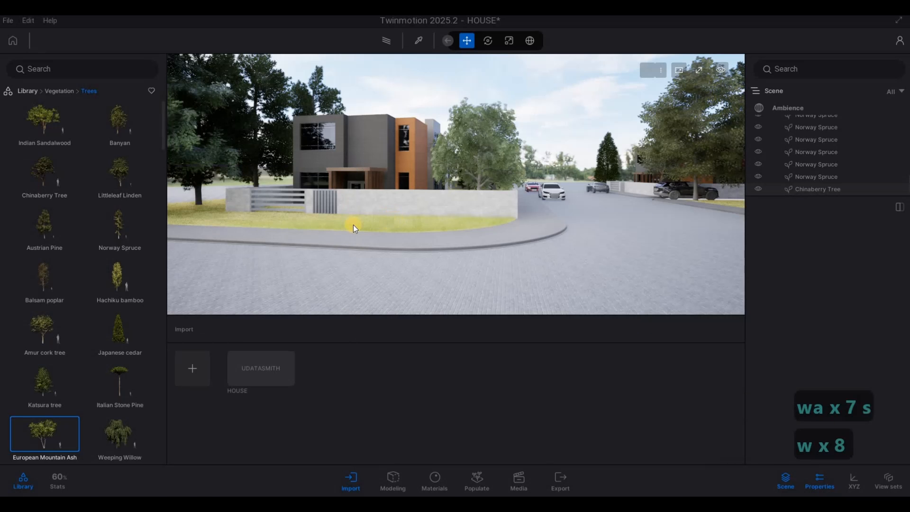
pyautogui.moveTo(47, 176); pyautogui.dragTo(410, 229)
pyautogui.press('d')
pyautogui.press('Escape')
pyautogui.press('Escape')
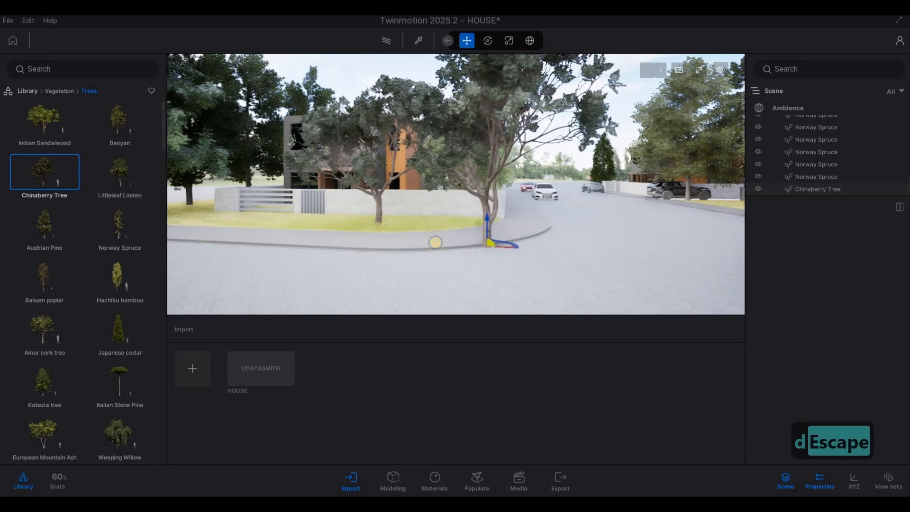
# Fly the camera around the house front and driveway to review the planting.
pyautogui.press('d')
pyautogui.press('a')
pyautogui.press('d')
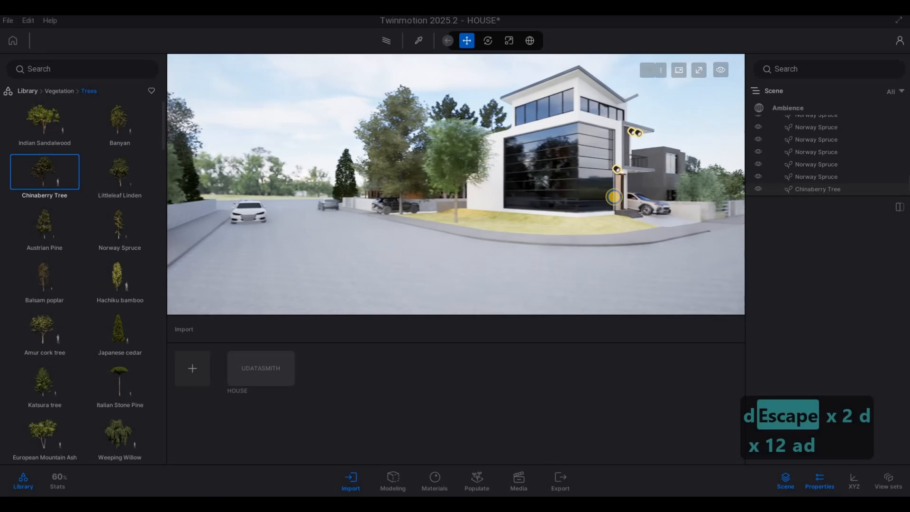
pyautogui.press('w')
pyautogui.press('w')
pyautogui.press('w')
pyautogui.press('w')
pyautogui.press('w')
pyautogui.press('w')
pyautogui.press('w')
pyautogui.press('w')
pyautogui.press('d')
pyautogui.press('d')
pyautogui.press('d')
pyautogui.press('d')
pyautogui.press('d')
pyautogui.press('d')
pyautogui.press('w')
pyautogui.press('w')
pyautogui.press('w')
pyautogui.press('w')
pyautogui.press('w')
pyautogui.press('w')
pyautogui.press('w')
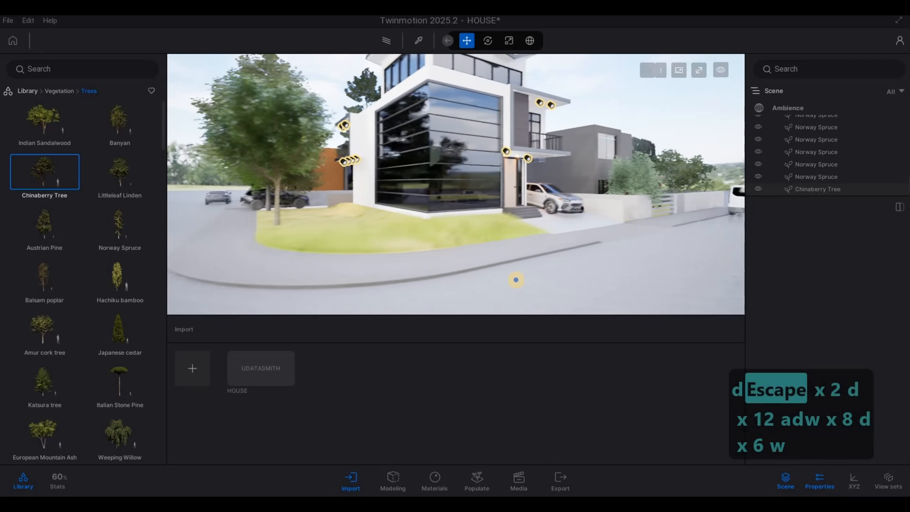
pyautogui.press('w')
pyautogui.press('w')
pyautogui.press('w')
pyautogui.press('w')
pyautogui.press('w')
pyautogui.press('w')
pyautogui.press('w')
pyautogui.press('w')
pyautogui.press('w')
pyautogui.press('w')
pyautogui.press('w')
pyautogui.press('w')
pyautogui.press('w')
pyautogui.press('w')
pyautogui.press('w')
pyautogui.press('w')
pyautogui.press('w')
pyautogui.press('w')
pyautogui.press('w')
pyautogui.press('w')
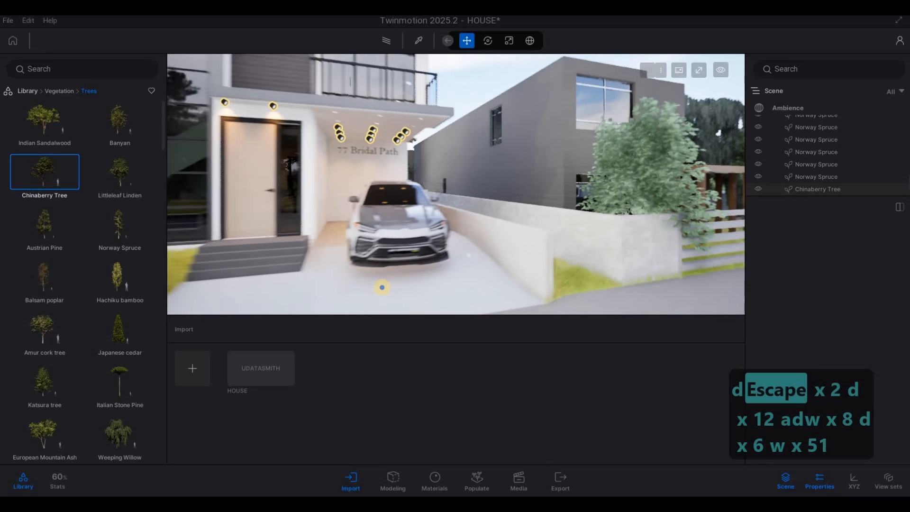
pyautogui.press('d')
pyautogui.press('a')
pyautogui.press('s')
pyautogui.press('s')
pyautogui.press('s')
pyautogui.press('s')
pyautogui.press('s')
pyautogui.press('s')
pyautogui.press('s')
pyautogui.press('s')
pyautogui.press('s')
pyautogui.press('s')
pyautogui.press('s')
pyautogui.press('s')
pyautogui.press('s')
pyautogui.press('s')
pyautogui.press('s')
pyautogui.press('s')
pyautogui.press('s')
pyautogui.press('s')
pyautogui.press('s')
pyautogui.press('s')
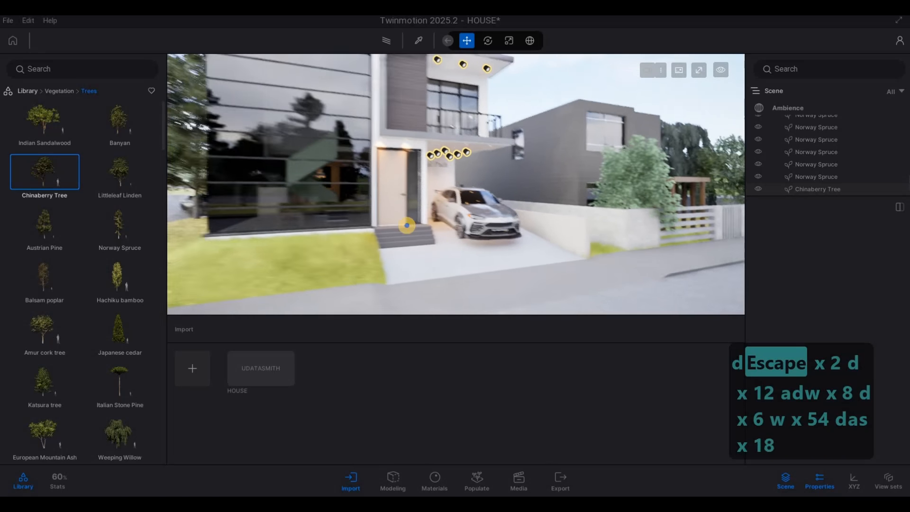
pyautogui.press('e')
pyautogui.press('s')
pyautogui.press('a')
pyautogui.press('q')
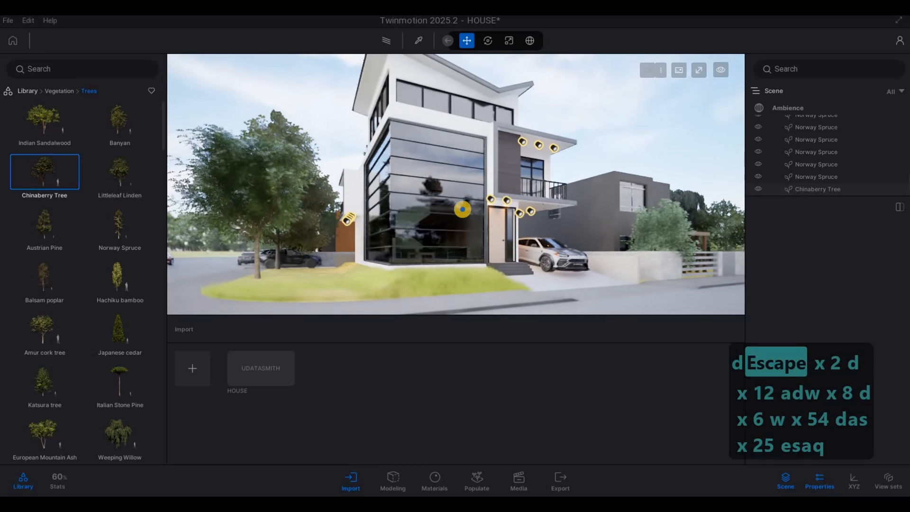
pyautogui.press('s')
pyautogui.press('a')
pyautogui.press('w')
pyautogui.press('a')
pyautogui.press('w')
pyautogui.press('e')
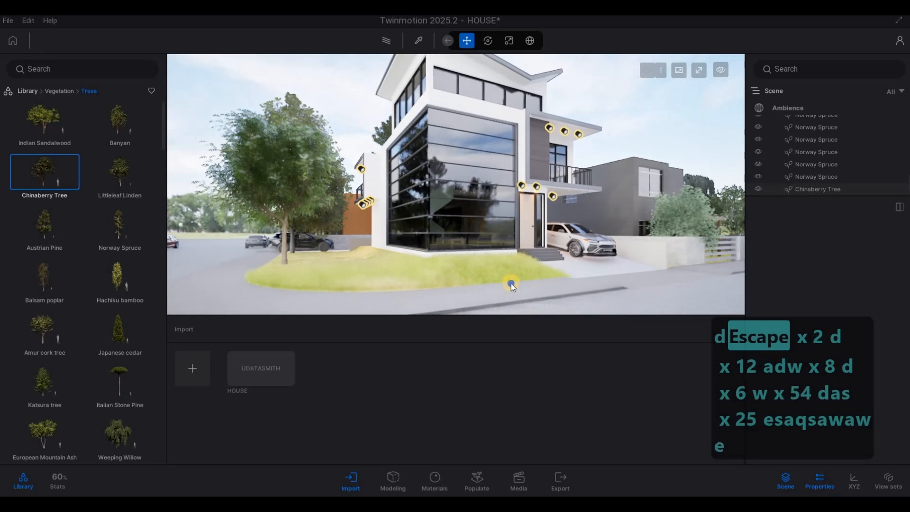
pyautogui.press('s')
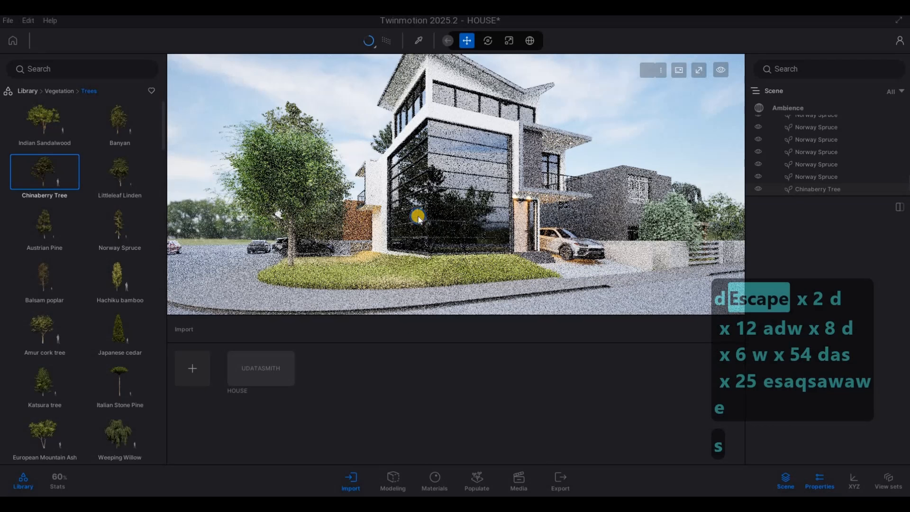
# Preview the house with the path tracer and fly in close to the large glass facade.
pyautogui.click(418, 209)
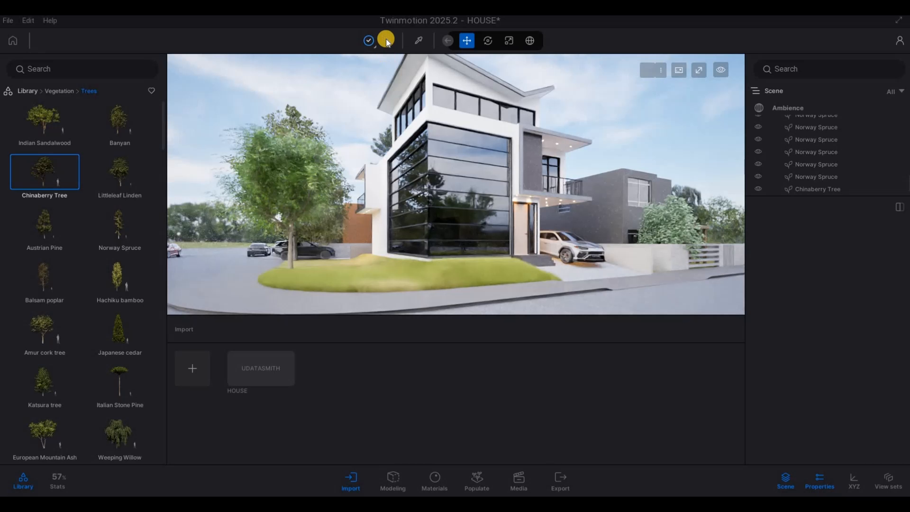
pyautogui.moveTo(470, 184); pyautogui.dragTo(484, 209)
pyautogui.press('a')
pyautogui.press('w')
pyautogui.moveTo(484, 210); pyautogui.dragTo(437, 199, button='right')
pyautogui.press('d')
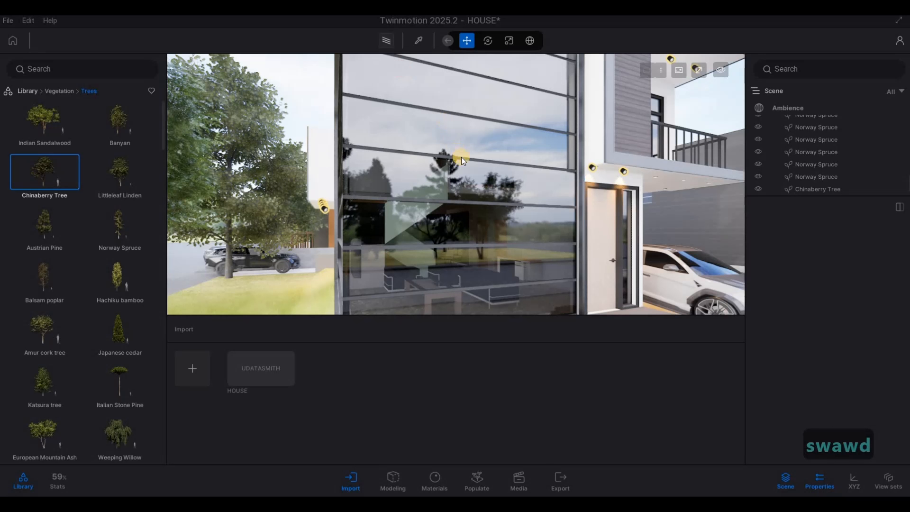
pyautogui.moveTo(462, 158); pyautogui.dragTo(465, 213)
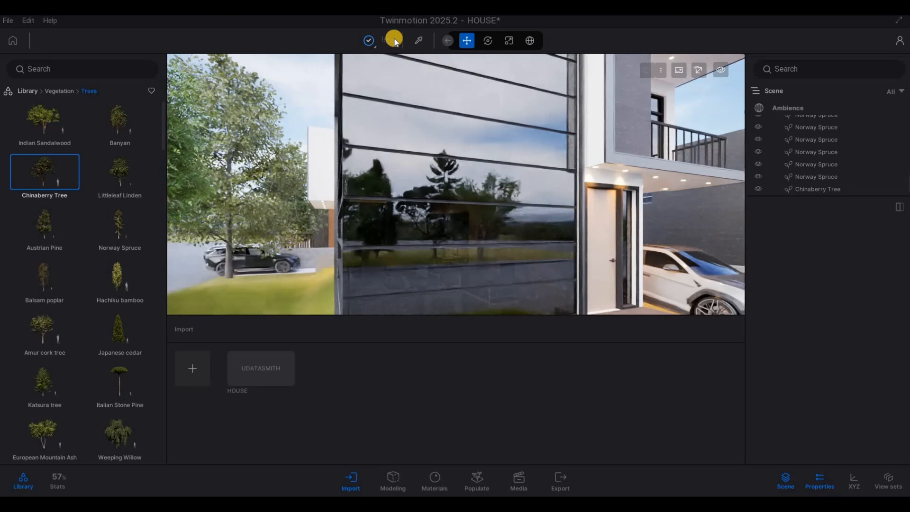
# Pick the facade's Clear glass material and set its opacity intensity to 0.5%, then preview it in the path tracer.
pyautogui.moveTo(464, 124); pyautogui.dragTo(425, 70)
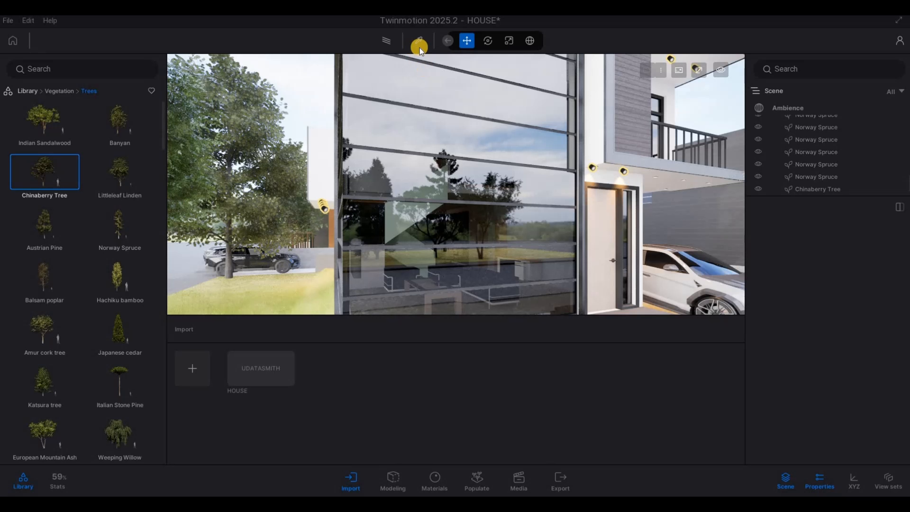
pyautogui.click(469, 136)
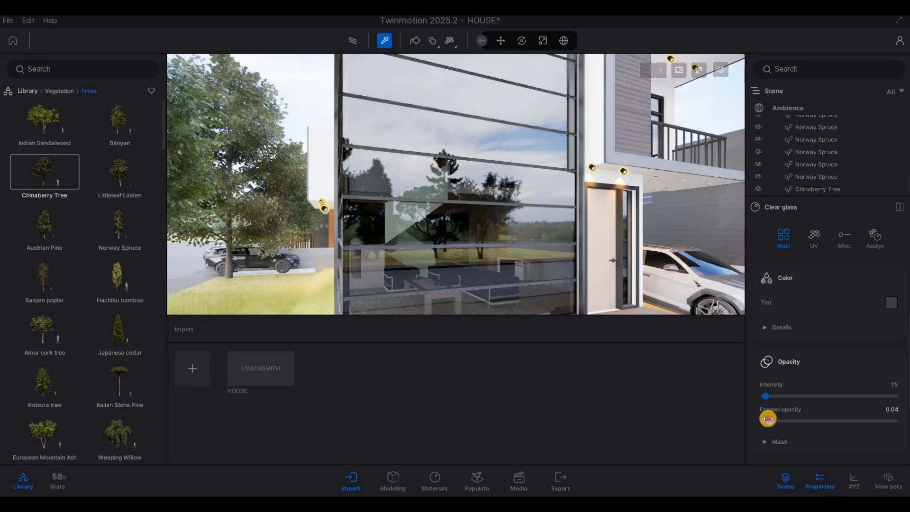
pyautogui.click(349, 39)
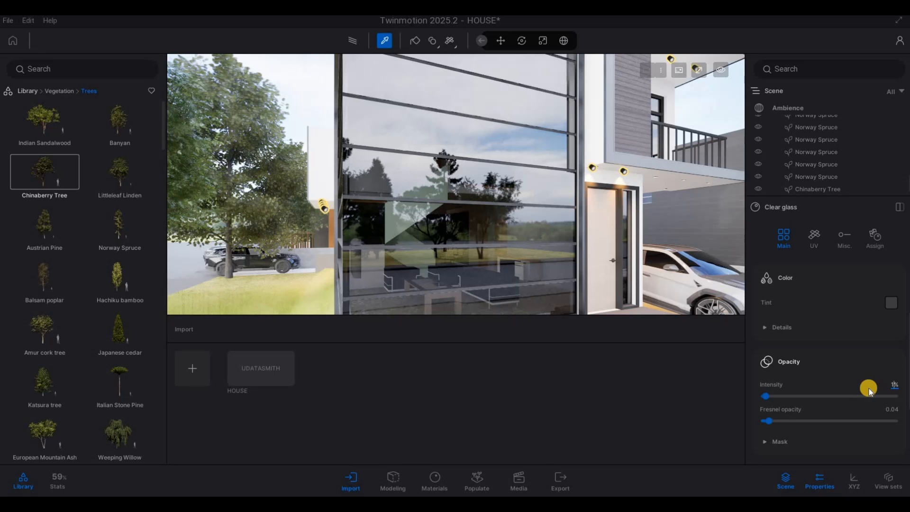
pyautogui.write('.5')
pyautogui.press('Return')
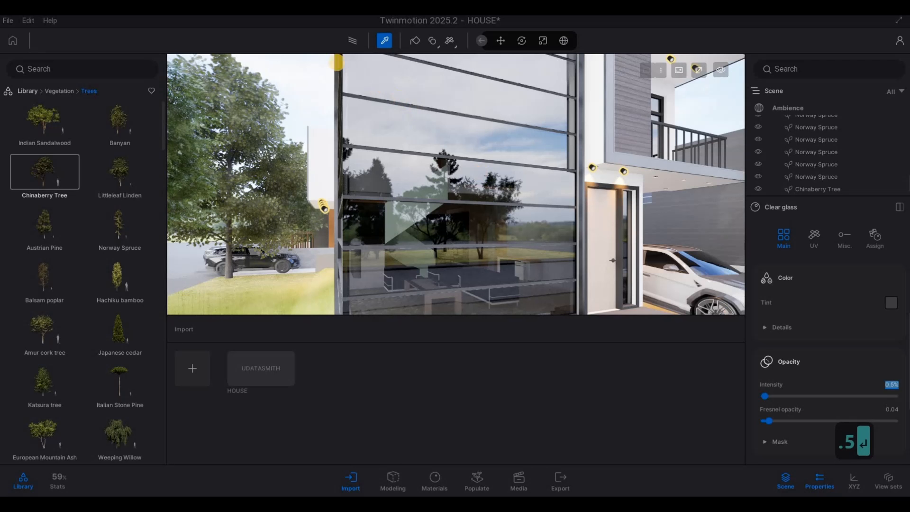
pyautogui.click(351, 37)
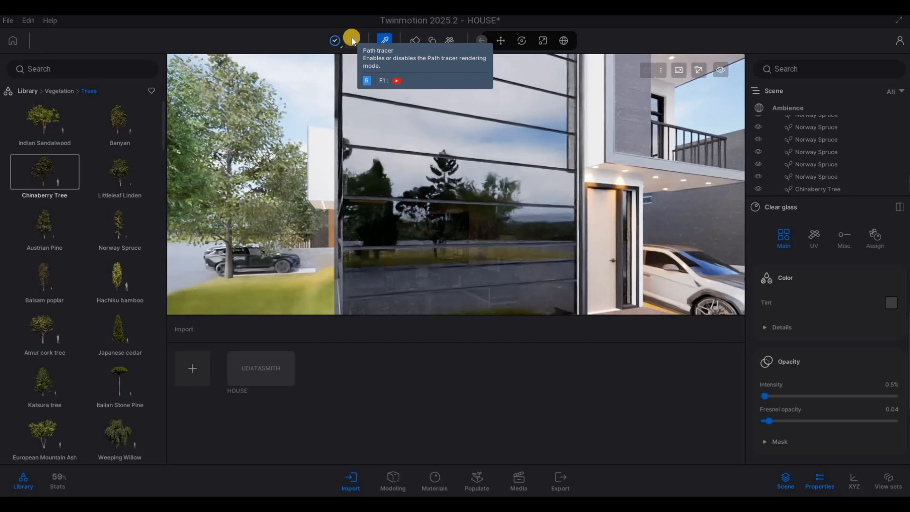
# Fly the camera back out to view the whole house front.
pyautogui.press('s')
pyautogui.press('s')
pyautogui.press('s')
pyautogui.press('s')
pyautogui.press('s')
pyautogui.press('s')
pyautogui.press('s')
pyautogui.press('s')
pyautogui.press('s')
pyautogui.press('s')
pyautogui.press('s')
pyautogui.press('s')
pyautogui.press('s')
pyautogui.press('s')
pyautogui.press('s')
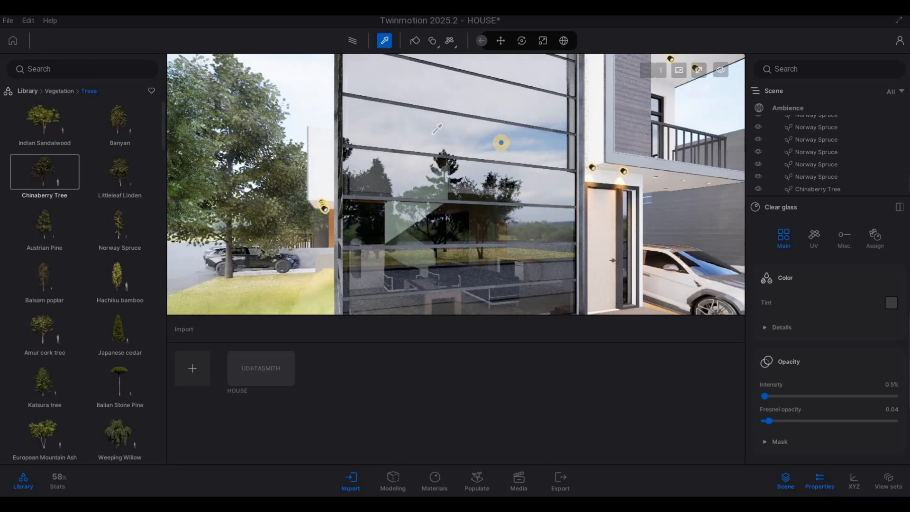
pyautogui.press('s')
pyautogui.press('s')
pyautogui.press('s')
pyautogui.press('s')
pyautogui.press('s')
pyautogui.press('s')
pyautogui.press('s')
pyautogui.press('s')
pyautogui.press('s')
pyautogui.press('s')
pyautogui.press('s')
pyautogui.press('s')
pyautogui.press('s')
pyautogui.press('s')
pyautogui.press('s')
pyautogui.press('s')
pyautogui.press('s')
pyautogui.press('s')
pyautogui.press('s')
pyautogui.press('s')
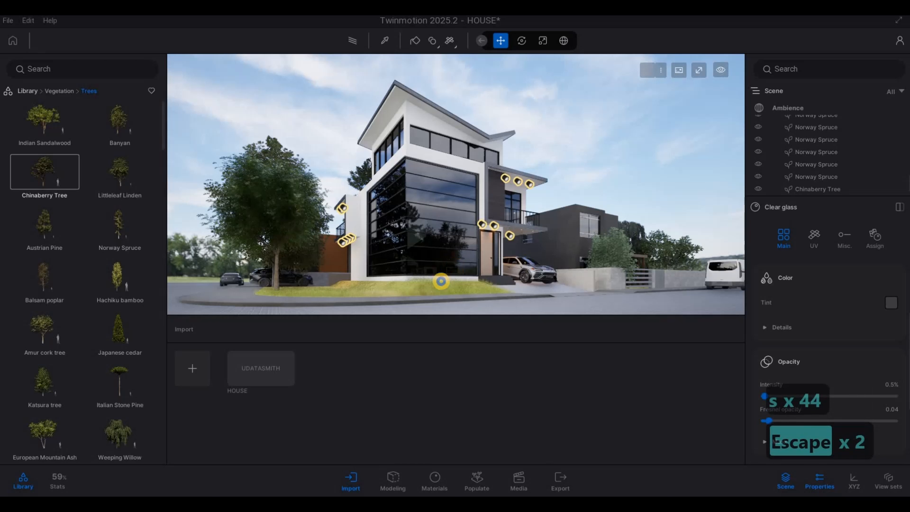
pyautogui.press('a')
pyautogui.press('q')
pyautogui.press('w')
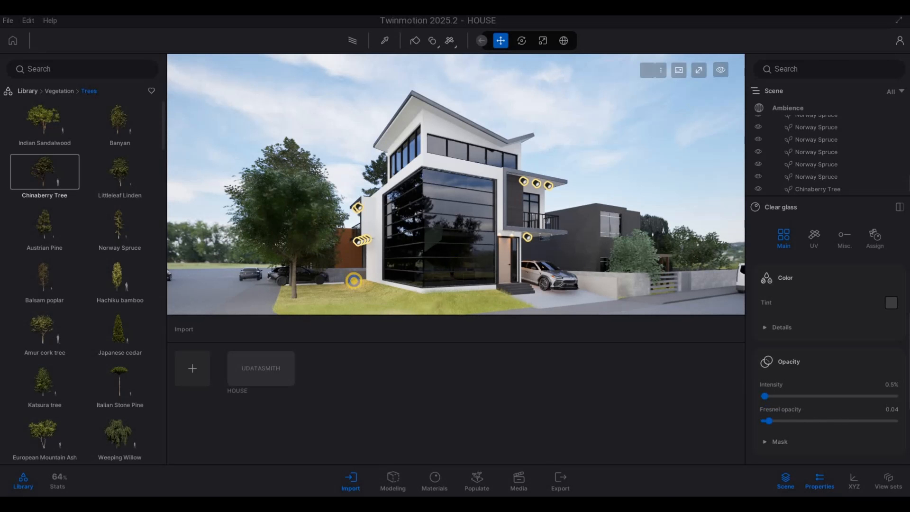
pyautogui.press('s')
pyautogui.press('a')
pyautogui.press('w')
pyautogui.press('w')
pyautogui.press('w')
pyautogui.press('w')
pyautogui.press('w')
pyautogui.press('w')
pyautogui.press('w')
pyautogui.press('w')
pyautogui.press('w')
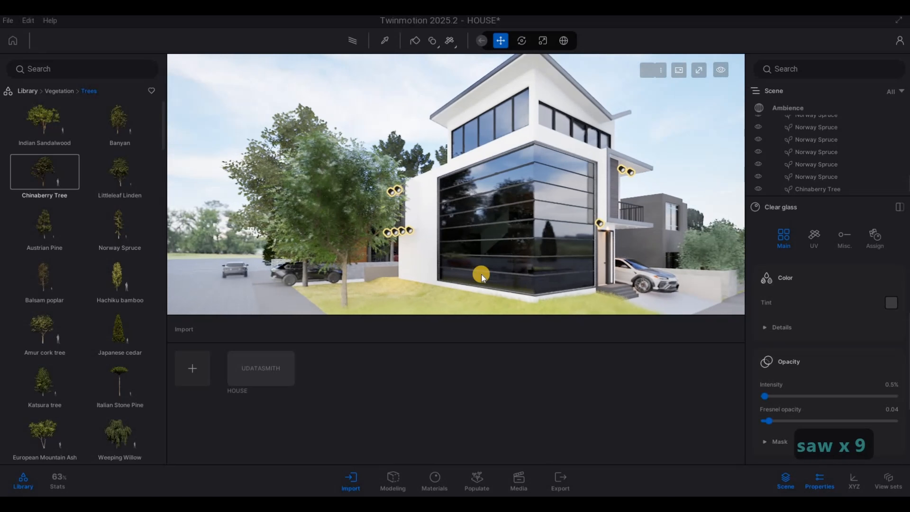
# Select the Japanese walnut tree beside the house and reduce its age to about 28%.
pyautogui.click(345, 237)
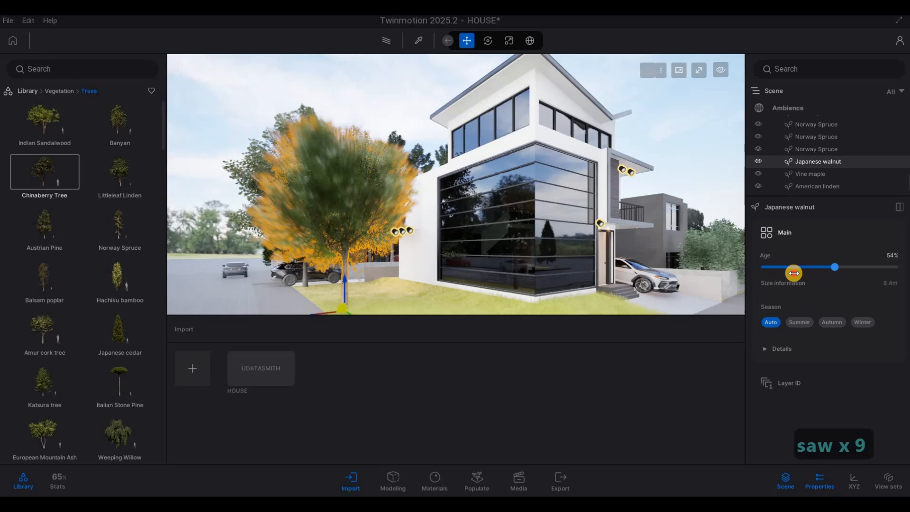
pyautogui.press('a')
pyautogui.press('a')
pyautogui.press('a')
pyautogui.press('a')
pyautogui.press('a')
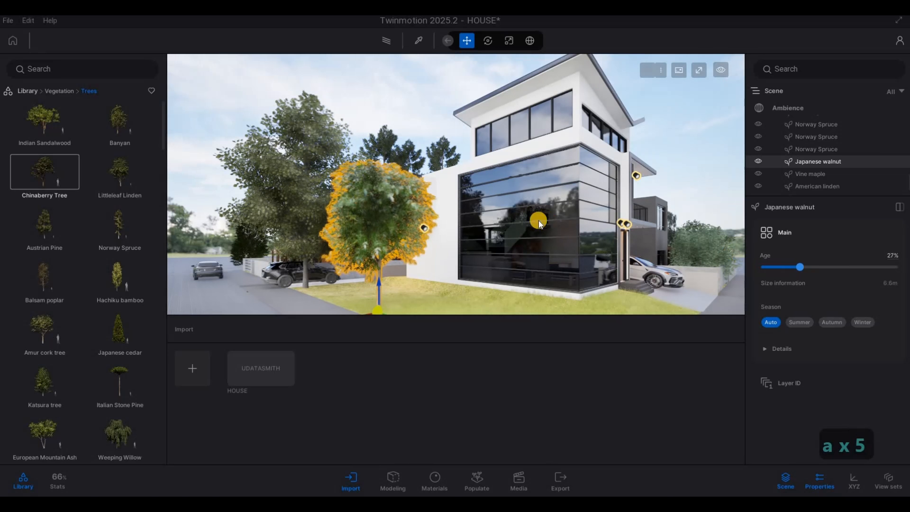
pyautogui.press('a')
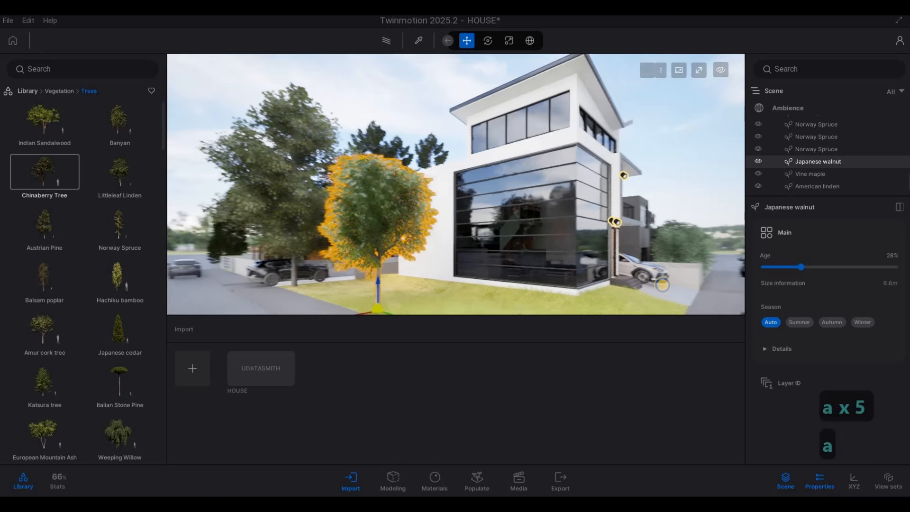
# Fly the camera around the Japanese walnut tree to check its size against the house.
pyautogui.press('w')
pyautogui.press('w')
pyautogui.press('w')
pyautogui.press('w')
pyautogui.press('w')
pyautogui.press('w')
pyautogui.press('w')
pyautogui.press('w')
pyautogui.press('w')
pyautogui.press('w')
pyautogui.press('w')
pyautogui.press('w')
pyautogui.press('w')
pyautogui.press('w')
pyautogui.press('w')
pyautogui.press('w')
pyautogui.press('w')
pyautogui.press('w')
pyautogui.press('d')
pyautogui.press('s')
pyautogui.press('s')
pyautogui.press('s')
pyautogui.press('s')
pyautogui.press('s')
pyautogui.press('s')
pyautogui.press('s')
pyautogui.press('s')
pyautogui.press('s')
pyautogui.press('s')
pyautogui.press('s')
pyautogui.press('s')
pyautogui.press('s')
pyautogui.press('s')
pyautogui.press('s')
pyautogui.press('s')
pyautogui.press('s')
pyautogui.press('s')
pyautogui.press('s')
pyautogui.press('s')
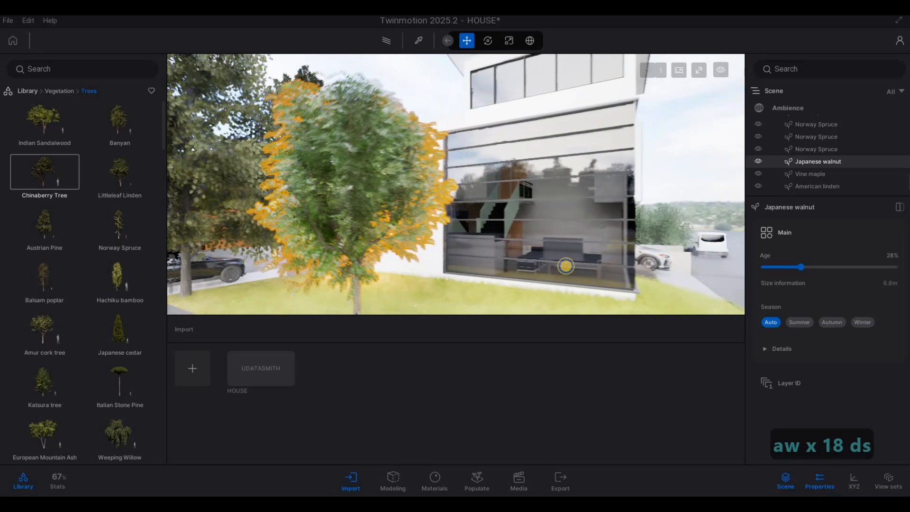
pyautogui.press('e')
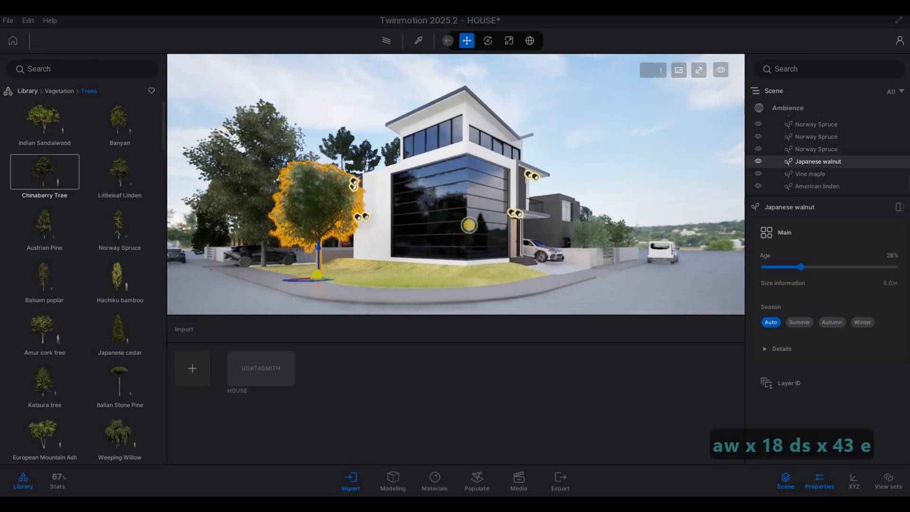
pyautogui.press('d')
pyautogui.press('w')
pyautogui.press('d')
pyautogui.press('d')
# Move the Japanese walnut tree slightly toward the corner of the grass lot.
pyautogui.moveTo(414, 234); pyautogui.dragTo(346, 240, button='right')
pyautogui.press('w')
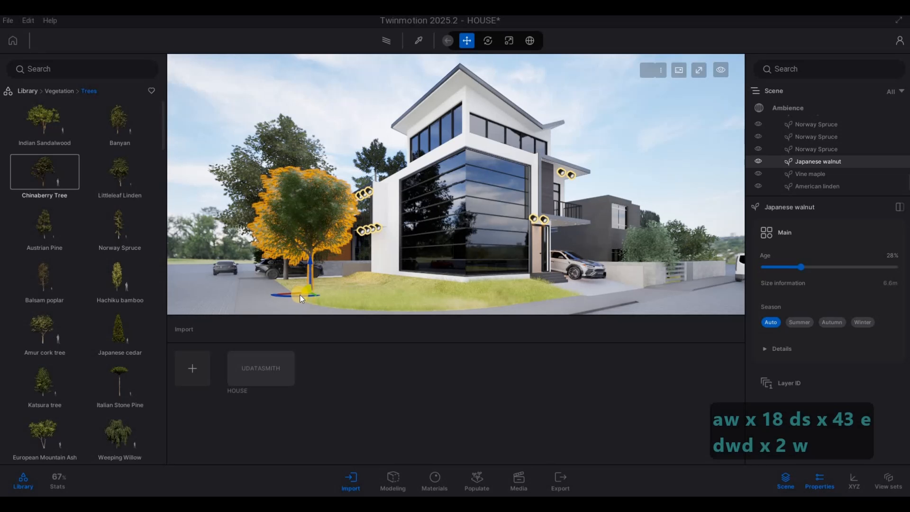
pyautogui.moveTo(300, 295); pyautogui.dragTo(275, 291)
pyautogui.click(280, 284)
# Fly the camera across the street to view the house and trees from the road.
pyautogui.moveTo(400, 300); pyautogui.dragTo(510, 267, button='right')
pyautogui.press('a')
pyautogui.press('a')
pyautogui.press('w')
pyautogui.press('a')
pyautogui.press('w')
pyautogui.press('d')
pyautogui.press('d')
pyautogui.press('d')
pyautogui.press('d')
pyautogui.press('d')
pyautogui.press('d')
pyautogui.press('d')
pyautogui.press('d')
pyautogui.press('d')
pyautogui.press('d')
pyautogui.press('d')
pyautogui.press('d')
pyautogui.press('d')
pyautogui.press('d')
pyautogui.press('d')
pyautogui.press('a')
pyautogui.press('w')
pyautogui.press('w')
pyautogui.press('w')
pyautogui.press('w')
pyautogui.press('w')
pyautogui.press('w')
pyautogui.press('w')
pyautogui.press('w')
pyautogui.press('w')
pyautogui.press('w')
pyautogui.press('w')
pyautogui.press('w')
pyautogui.press('w')
pyautogui.press('w')
pyautogui.press('w')
pyautogui.press('w')
pyautogui.press('w')
pyautogui.press('w')
pyautogui.press('w')
pyautogui.press('w')
pyautogui.press('w')
pyautogui.press('w')
pyautogui.press('w')
pyautogui.press('w')
pyautogui.press('w')
pyautogui.press('w')
pyautogui.press('w')
pyautogui.press('w')
pyautogui.press('w')
pyautogui.press('w')
pyautogui.press('w')
pyautogui.press('w')
pyautogui.press('w')
pyautogui.press('w')
pyautogui.press('w')
pyautogui.press('w')
pyautogui.press('w')
pyautogui.press('w')
pyautogui.press('w')
pyautogui.press('s')
pyautogui.press('s')
pyautogui.press('s')
pyautogui.press('s')
pyautogui.press('s')
pyautogui.press('s')
pyautogui.press('s')
pyautogui.press('s')
pyautogui.press('s')
pyautogui.press('s')
pyautogui.press('s')
pyautogui.press('s')
pyautogui.press('s')
pyautogui.press('s')
pyautogui.press('s')
pyautogui.press('s')
pyautogui.press('s')
pyautogui.press('s')
pyautogui.press('s')
pyautogui.press('s')
pyautogui.press('s')
pyautogui.press('s')
pyautogui.press('s')
pyautogui.press('s')
pyautogui.press('s')
pyautogui.press('s')
pyautogui.press('s')
pyautogui.press('s')
pyautogui.press('s')
pyautogui.press('s')
pyautogui.press('s')
pyautogui.press('s')
pyautogui.press('s')
pyautogui.press('s')
pyautogui.press('s')
pyautogui.press('s')
pyautogui.press('s')
pyautogui.press('e')
pyautogui.press('s')
pyautogui.press('s')
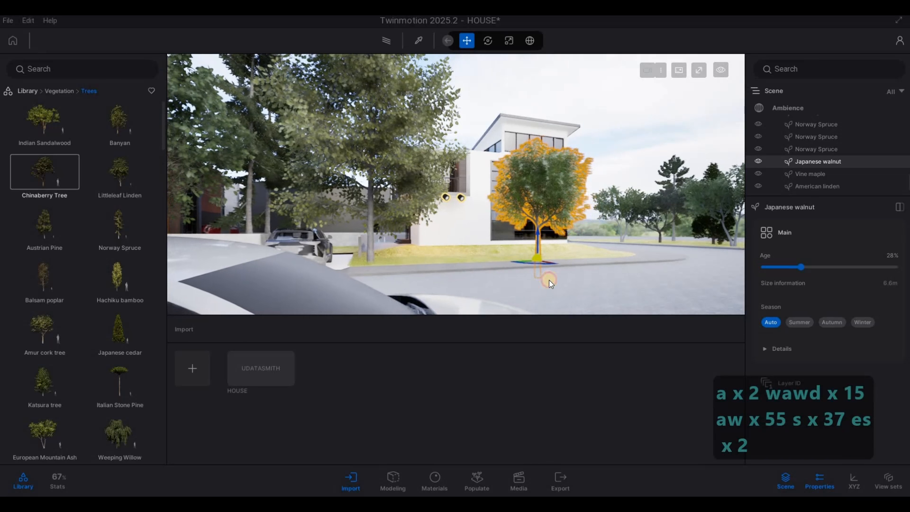
# Fly the camera around the corner lot to review the tree placement from the side.
pyautogui.click(550, 282)
pyautogui.press('d')
pyautogui.press('d')
pyautogui.press('d')
pyautogui.press('d')
pyautogui.press('d')
pyautogui.press('d')
pyautogui.press('d')
pyautogui.press('d')
pyautogui.press('d')
pyautogui.press('d')
pyautogui.press('d')
pyautogui.press('d')
pyautogui.press('d')
pyautogui.press('d')
pyautogui.press('d')
pyautogui.press('d')
pyautogui.press('d')
pyautogui.press('d')
pyautogui.press('d')
pyautogui.press('d')
pyautogui.press('d')
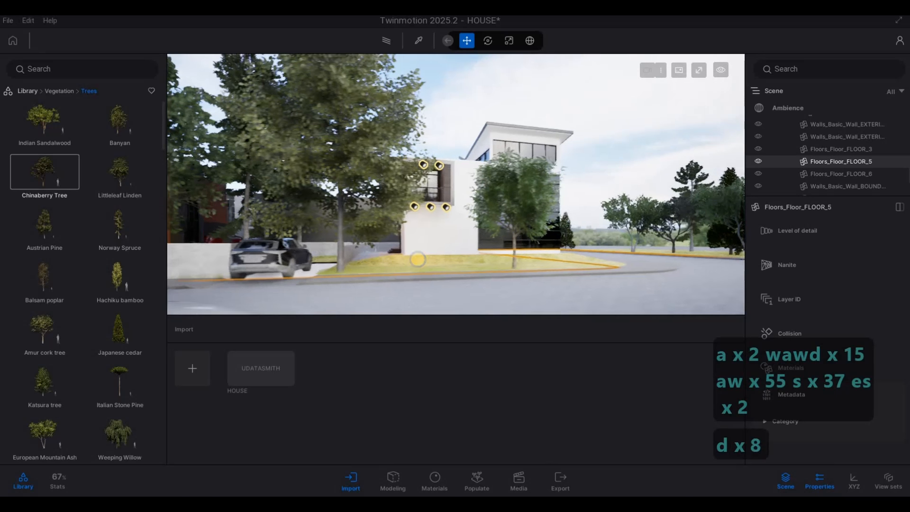
pyautogui.press('d')
pyautogui.press('d')
pyautogui.press('d')
pyautogui.press('d')
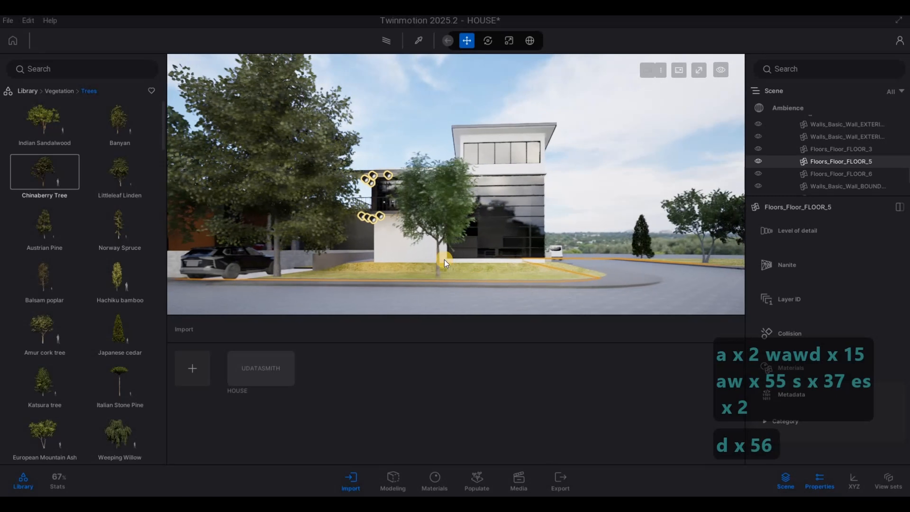
pyautogui.press('d')
pyautogui.press('d')
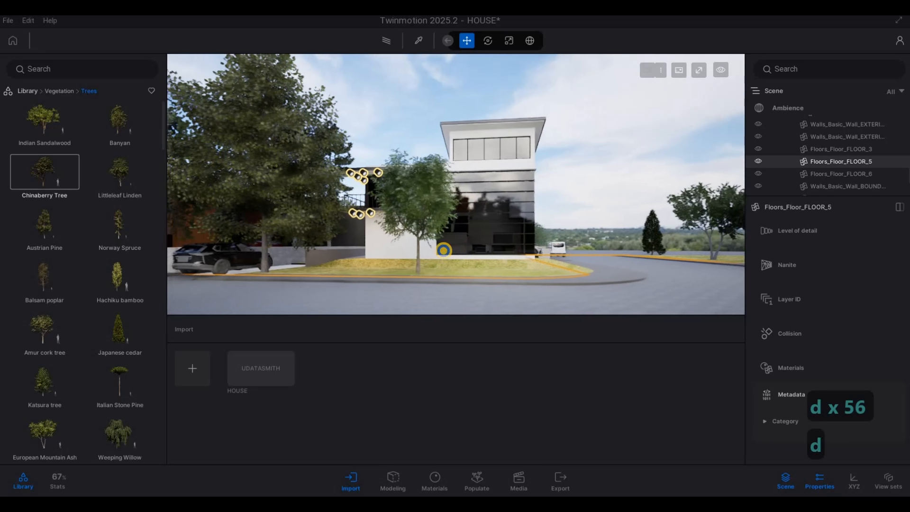
pyautogui.press('w')
pyautogui.press('w')
pyautogui.press('w')
pyautogui.press('w')
pyautogui.press('w')
pyautogui.press('w')
pyautogui.press('w')
pyautogui.press('w')
pyautogui.press('w')
pyautogui.press('w')
pyautogui.press('w')
# Fly the camera around the side of the house to review the trees planted along the side garden.
pyautogui.press('w')
pyautogui.press('w')
pyautogui.press('w')
pyautogui.press('w')
pyautogui.press('w')
pyautogui.press('w')
pyautogui.press('s')
pyautogui.press('s')
pyautogui.press('s')
pyautogui.press('s')
pyautogui.press('s')
pyautogui.press('s')
pyautogui.press('s')
pyautogui.press('s')
pyautogui.press('s')
pyautogui.press('s')
pyautogui.press('s')
pyautogui.press('s')
pyautogui.press('s')
pyautogui.press('s')
pyautogui.press('s')
pyautogui.press('s')
pyautogui.press('s')
pyautogui.press('s')
pyautogui.press('s')
pyautogui.press('s')
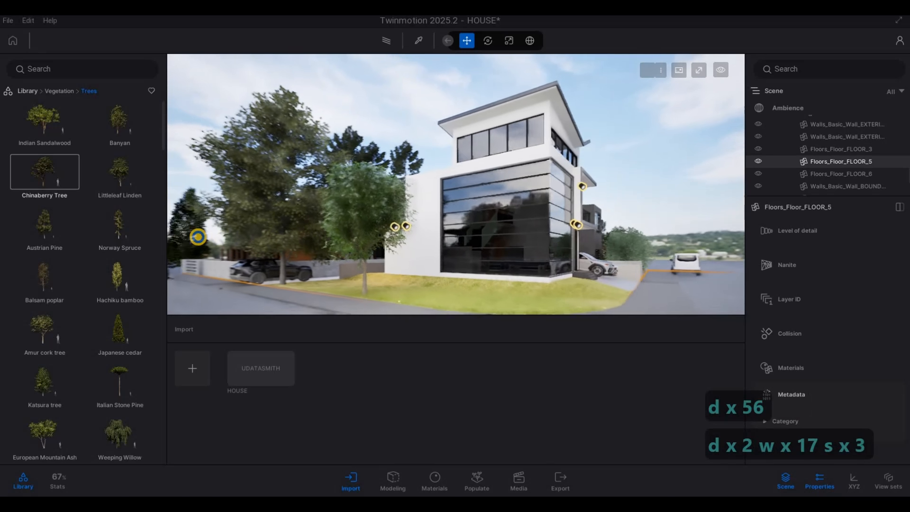
pyautogui.press('w')
pyautogui.press('w')
pyautogui.moveTo(433, 188); pyautogui.dragTo(433, 204, button='right')
pyautogui.press('a')
pyautogui.press('w')
pyautogui.press('d')
pyautogui.press('d')
pyautogui.press('d')
pyautogui.press('d')
pyautogui.press('d')
pyautogui.press('d')
pyautogui.press('d')
pyautogui.press('d')
pyautogui.press('d')
pyautogui.press('d')
pyautogui.press('d')
pyautogui.press('d')
pyautogui.press('d')
pyautogui.press('d')
pyautogui.moveTo(552, 255)
pyautogui.mouseDown(button='right')
pyautogui.moveTo(479, 268)
pyautogui.moveTo(199, 258)
pyautogui.moveTo(605, 282)
pyautogui.moveTo(583, 289)
pyautogui.moveTo(370, 252)
pyautogui.moveTo(356, 238)
pyautogui.moveTo(645, 234)
pyautogui.moveTo(485, 185)
pyautogui.moveTo(547, 195)
pyautogui.moveTo(504, 191)
pyautogui.mouseUp(button='right')
pyautogui.press('d')
pyautogui.press('d')
pyautogui.press('d')
pyautogui.press('d')
pyautogui.press('d')
pyautogui.press('d')
pyautogui.press('d')
pyautogui.press('d')
pyautogui.press('d')
pyautogui.press('s')
pyautogui.press('w')
pyautogui.press('s')
pyautogui.press('a')
pyautogui.press('a')
pyautogui.press('a')
pyautogui.press('a')
pyautogui.press('a')
pyautogui.press('a')
pyautogui.press('a')
pyautogui.press('e')
pyautogui.press('q')
pyautogui.press('a')
pyautogui.press('a')
pyautogui.press('a')
pyautogui.press('a')
pyautogui.press('a')
pyautogui.press('a')
pyautogui.press('a')
pyautogui.press('a')
pyautogui.press('a')
pyautogui.press('a')
pyautogui.press('a')
pyautogui.press('a')
pyautogui.press('a')
pyautogui.press('a')
pyautogui.press('a')
pyautogui.press('a')
pyautogui.press('a')
pyautogui.press('a')
pyautogui.press('a')
pyautogui.press('a')
pyautogui.press('a')
pyautogui.press('a')
pyautogui.press('a')
pyautogui.press('a')
pyautogui.press('a')
pyautogui.press('a')
pyautogui.press('a')
pyautogui.press('a')
pyautogui.press('a')
pyautogui.press('a')
pyautogui.press('a')
pyautogui.press('a')
pyautogui.press('a')
pyautogui.press('a')
pyautogui.press('a')
pyautogui.press('a')
pyautogui.press('a')
pyautogui.press('a')
pyautogui.press('d')
pyautogui.press('w')
pyautogui.press('a')
pyautogui.press('w')
pyautogui.press('d')
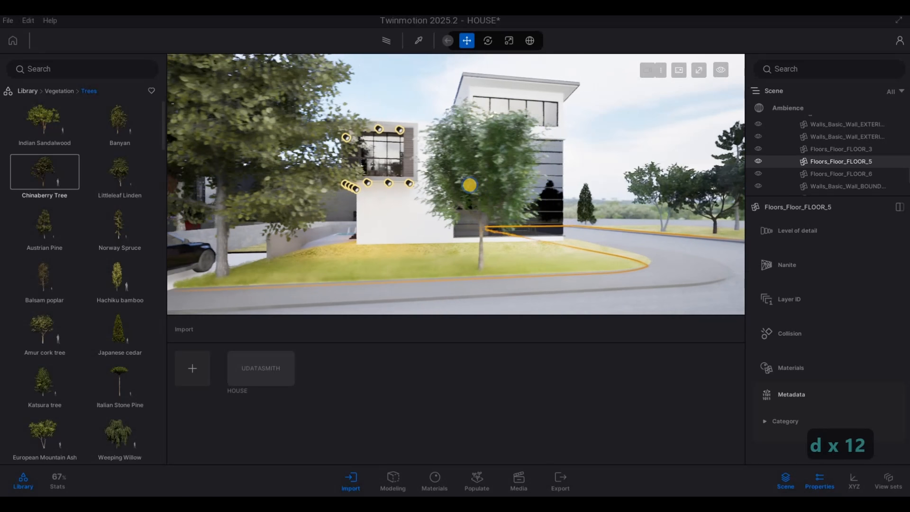
# Fly the camera to the front of the house to review the entrance, driveway and parked car.
pyautogui.press('d')
pyautogui.press('w')
pyautogui.press('w')
pyautogui.moveTo(408, 177)
pyautogui.mouseDown(button='right')
pyautogui.moveTo(408, 190)
pyautogui.moveTo(176, 135)
pyautogui.moveTo(258, 230)
pyautogui.moveTo(225, 220)
pyautogui.mouseUp(button='right')
pyautogui.press('w')
pyautogui.press('w')
pyautogui.press('w')
pyautogui.press('w')
pyautogui.press('s')
pyautogui.press('w')
pyautogui.press('s')
pyautogui.press('a')
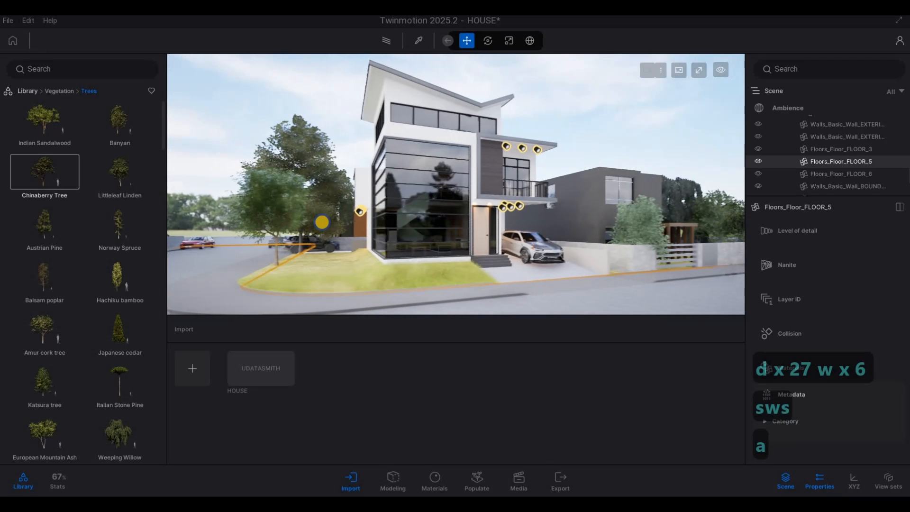
pyautogui.press('w')
pyautogui.press('d')
pyautogui.press('w')
pyautogui.press('d')
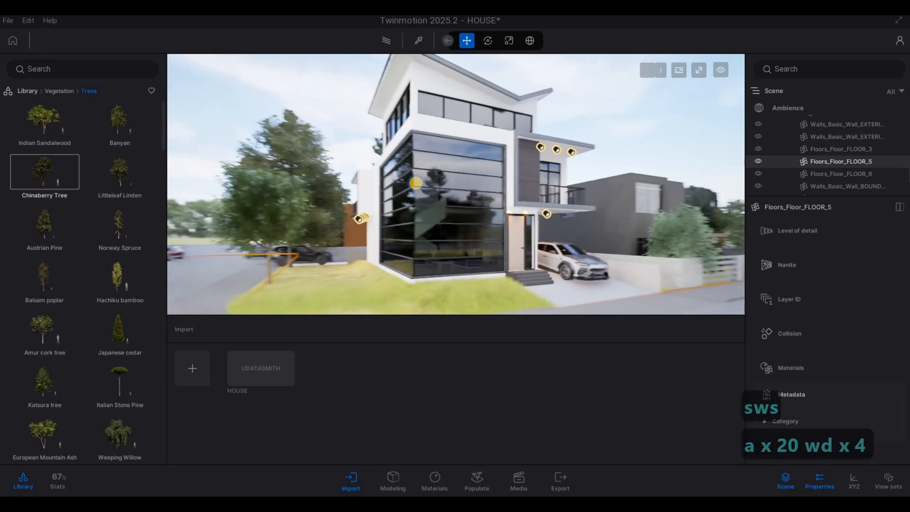
pyautogui.press('w')
pyautogui.press('d')
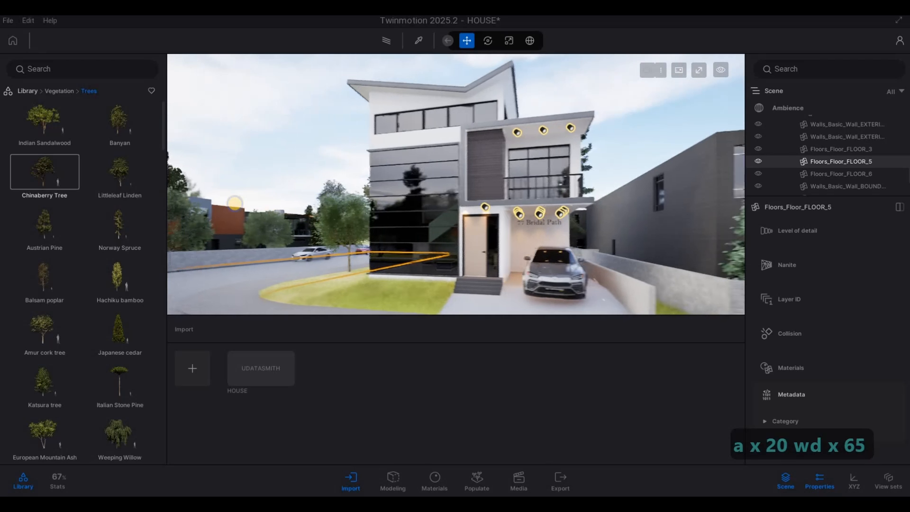
pyautogui.press('s')
pyautogui.press('d')
pyautogui.press('s')
pyautogui.press('d')
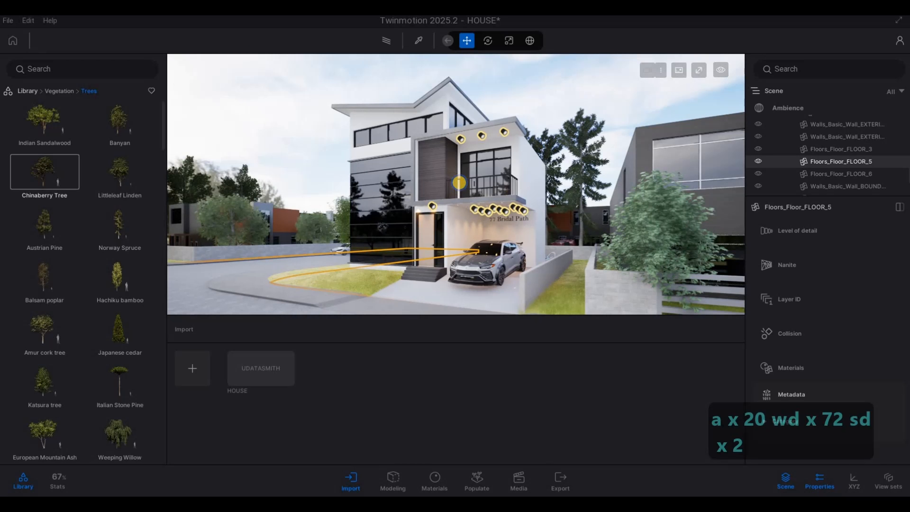
pyautogui.press('a')
pyautogui.press('e')
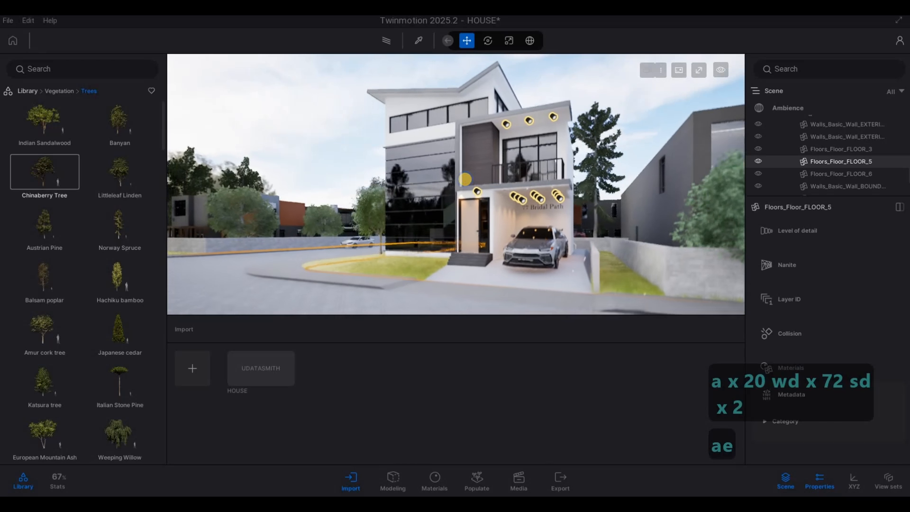
pyautogui.press('a')
pyautogui.press('d')
pyautogui.press('a')
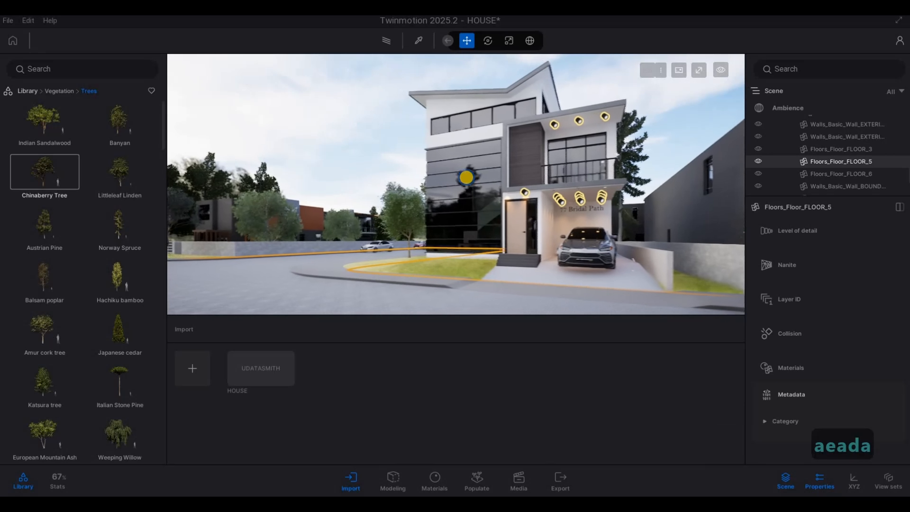
pyautogui.press('a')
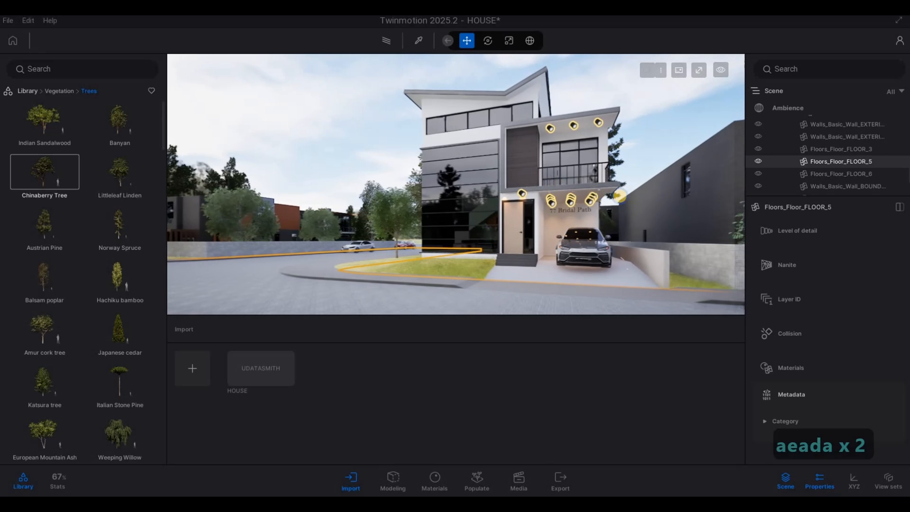
# Fly the camera back to the corner view of the glass facade and grass lot.
pyautogui.press('w')
pyautogui.press('a')
pyautogui.press('w')
pyautogui.press('a')
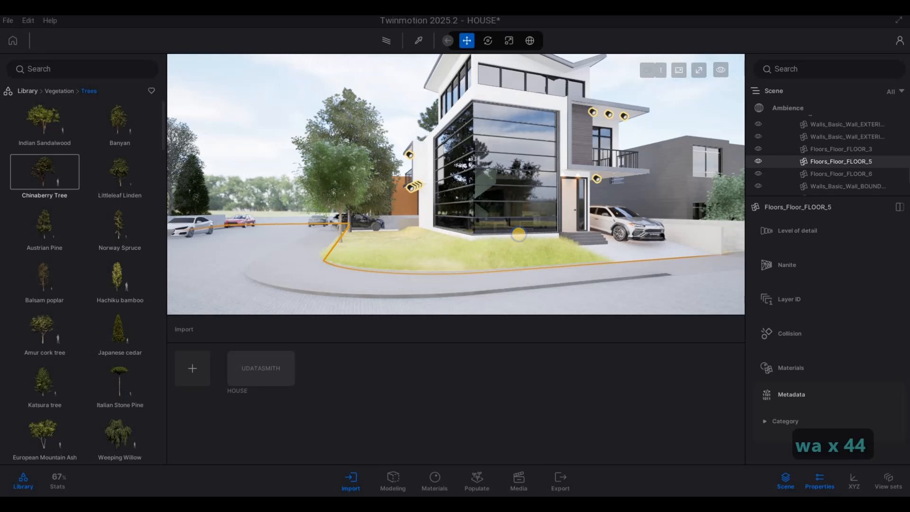
pyautogui.moveTo(517, 238); pyautogui.dragTo(484, 245)
pyautogui.press('s')
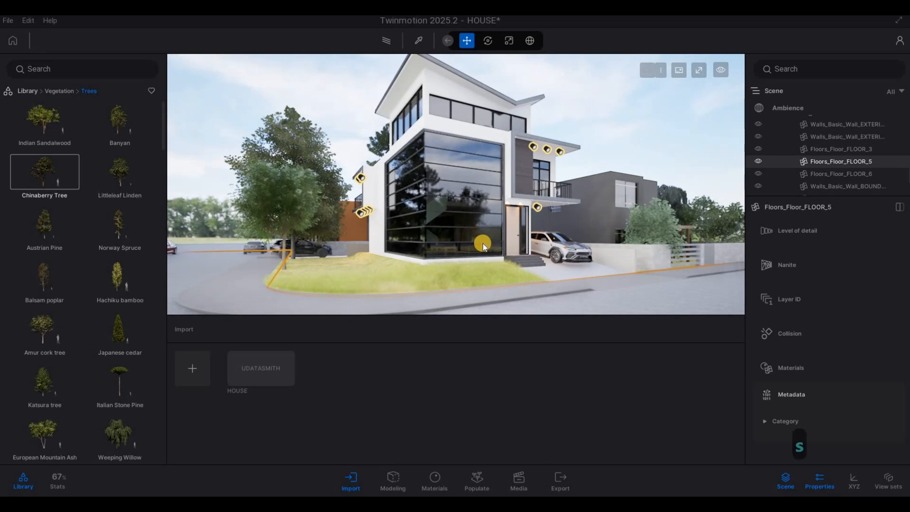